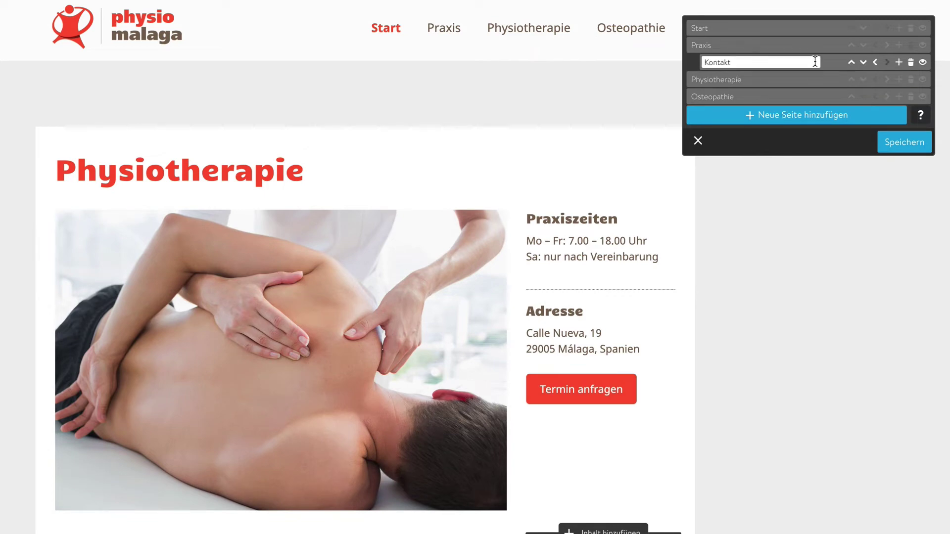
# Save the site navigation with Kontakt as a subpage of Praxis
pyautogui.click(909, 144)
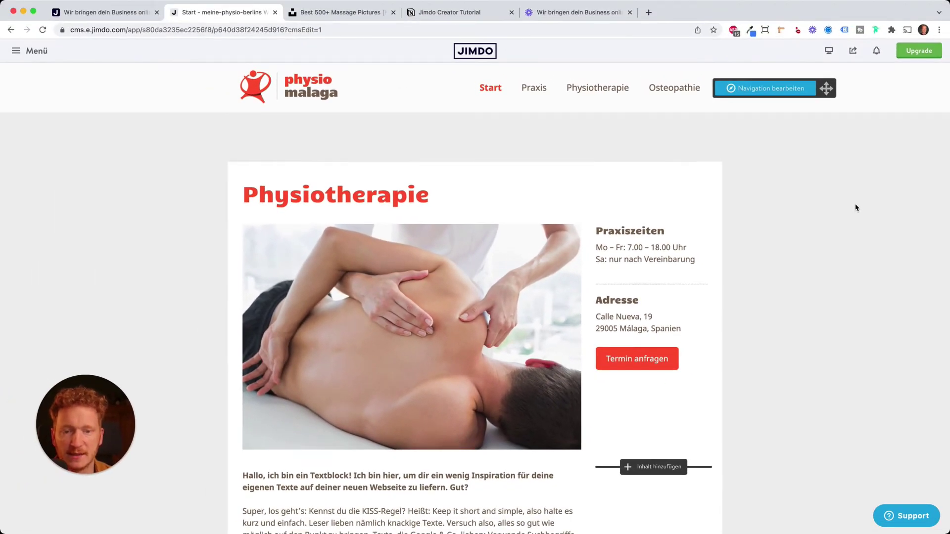
pyautogui.moveTo(141, 406); pyautogui.dragTo(156, 401)
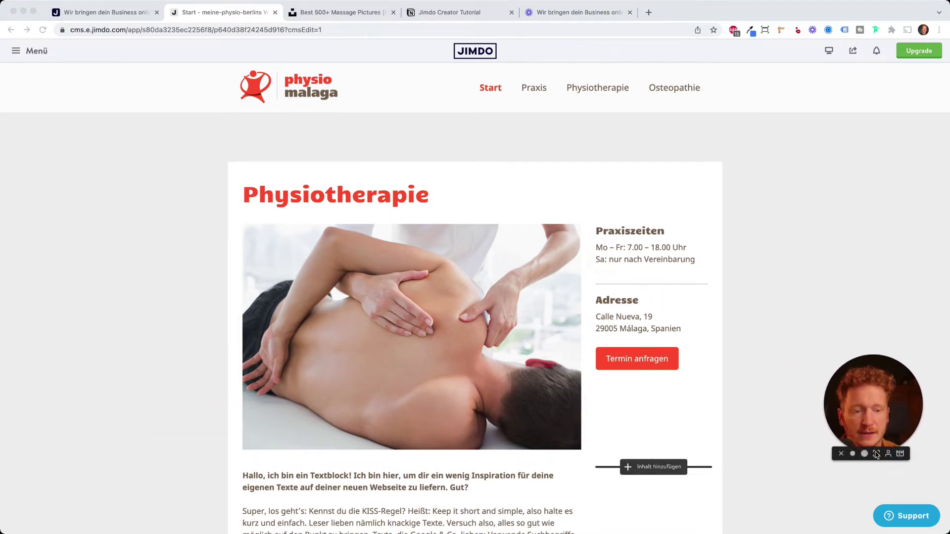
pyautogui.click(911, 452)
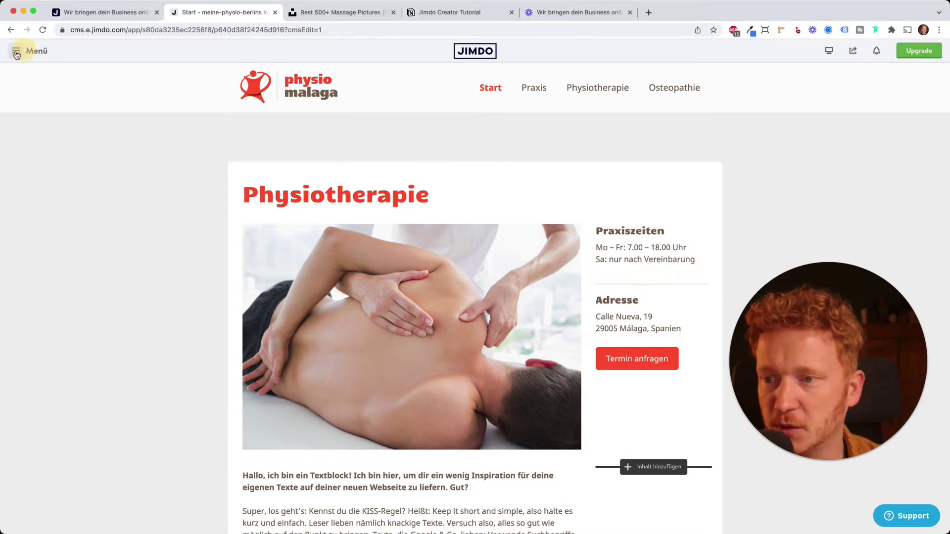
# Open the site's blog management and activate the blog
pyautogui.click(34, 52)
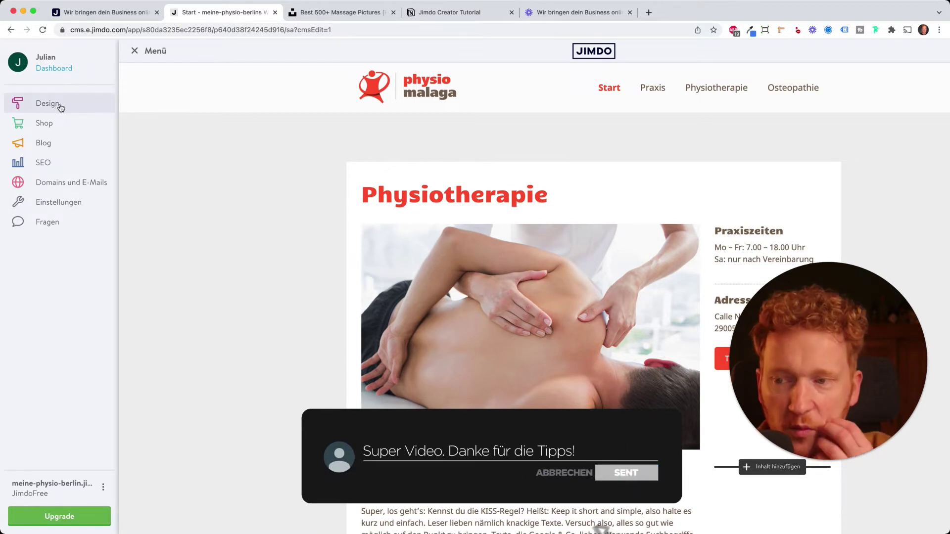
pyautogui.click(57, 145)
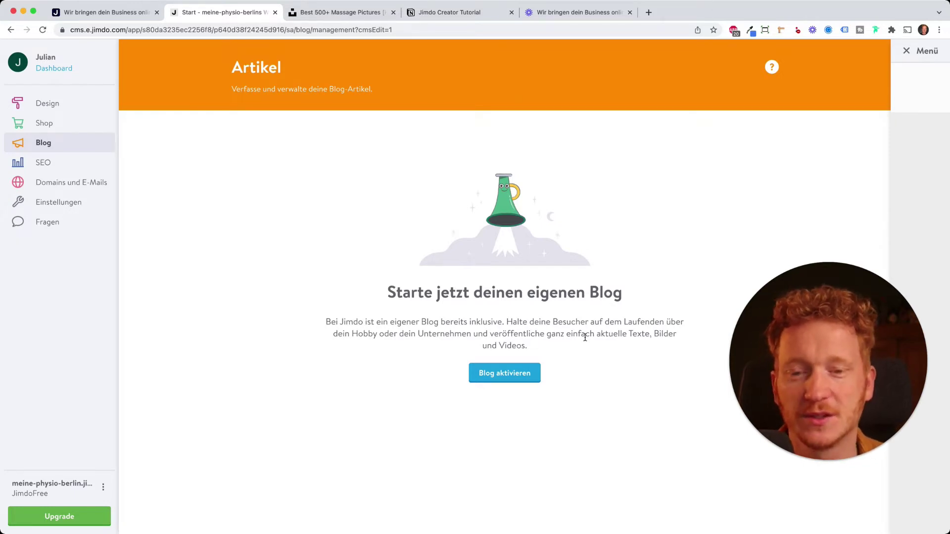
pyautogui.click(508, 381)
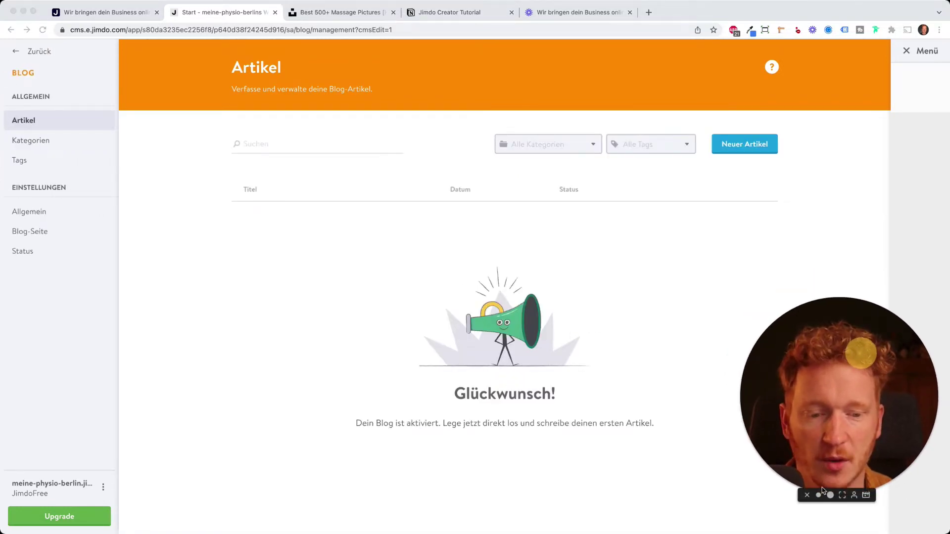
# Create a new blog article
pyautogui.click(819, 496)
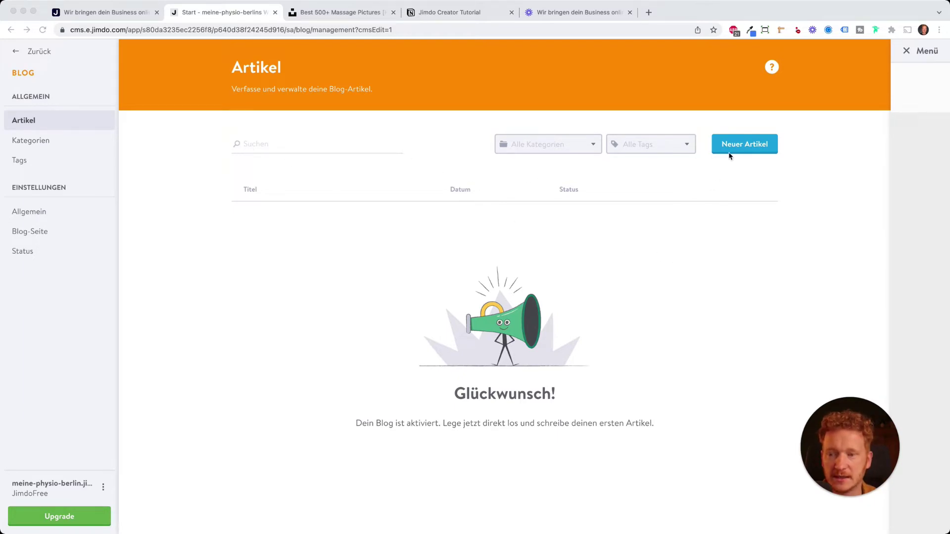
pyautogui.click(745, 151)
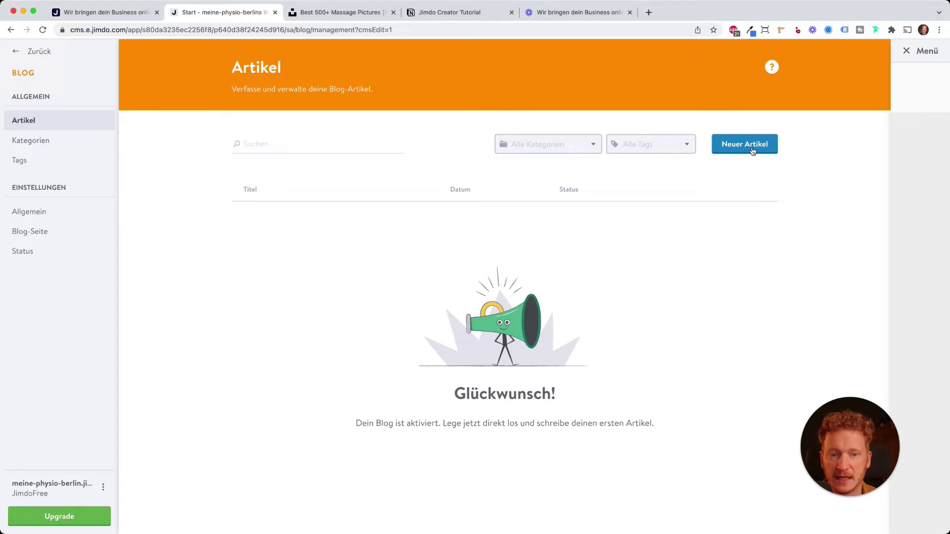
pyautogui.click(751, 151)
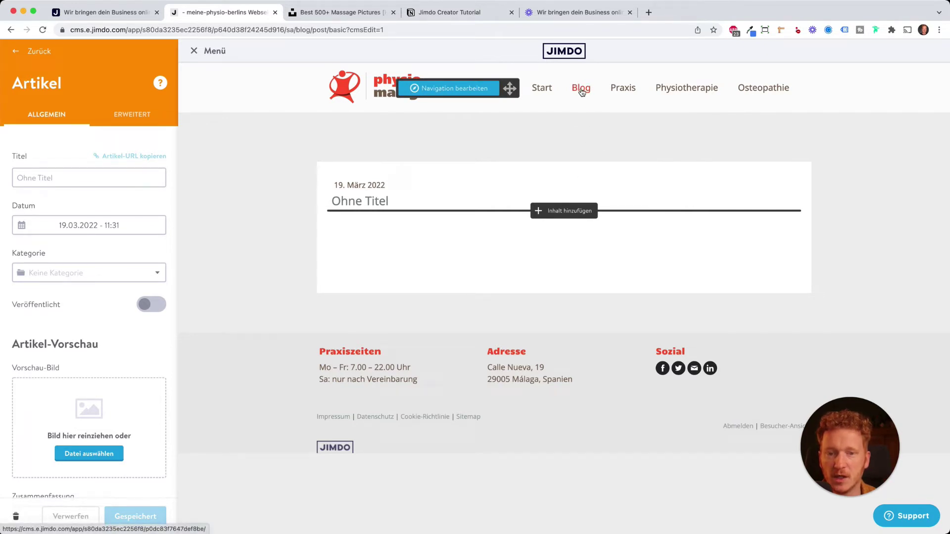
# Move the Blog page to the end of the site navigation, after Osteopathie, and save the navigation
pyautogui.click(474, 93)
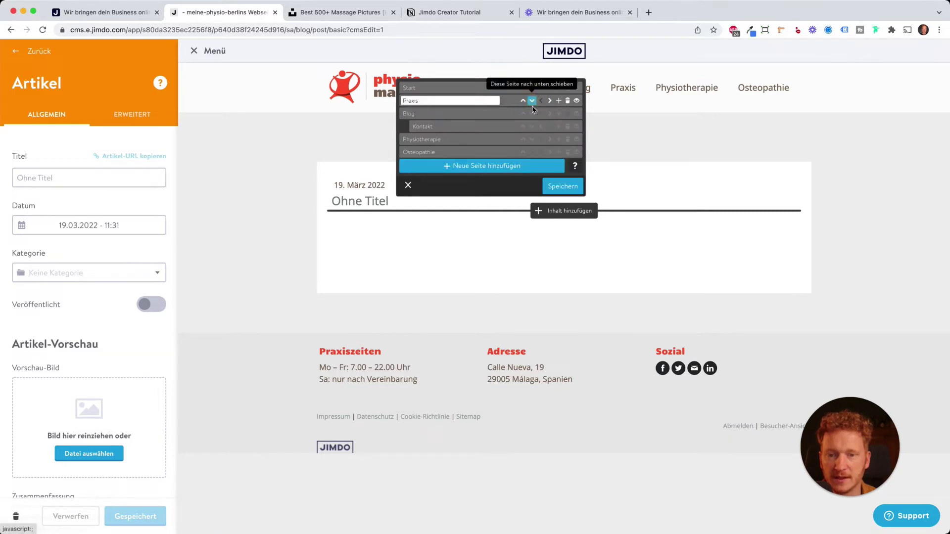
pyautogui.click(532, 102)
pyautogui.click(532, 113)
pyautogui.click(541, 126)
pyautogui.click(532, 139)
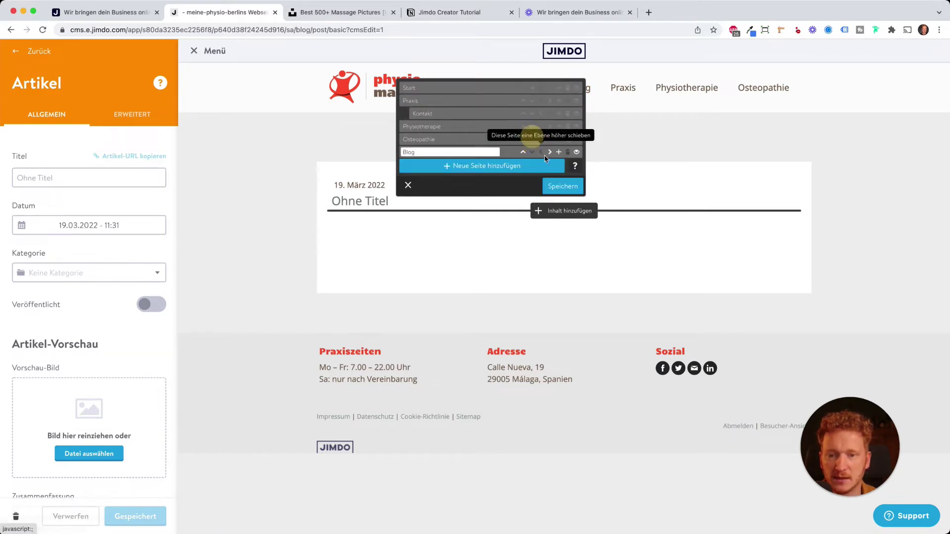
pyautogui.click(559, 186)
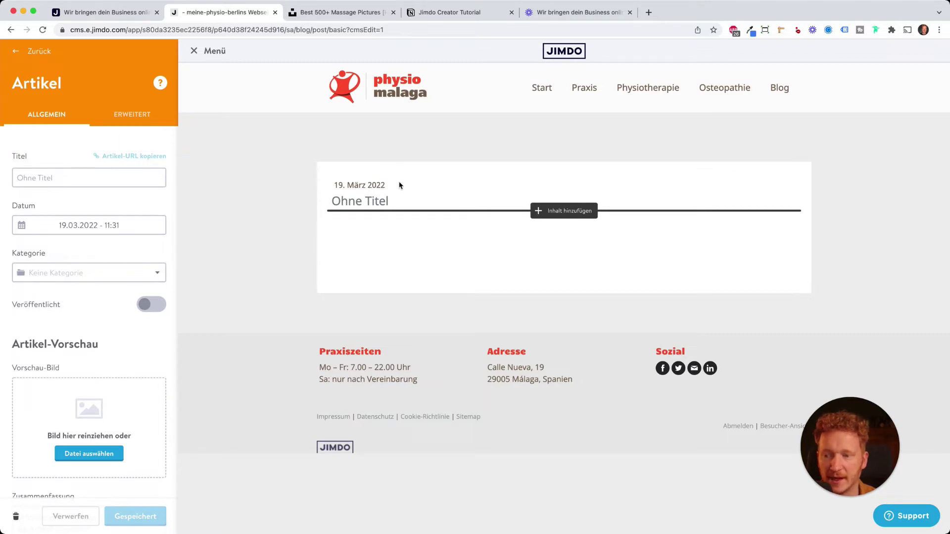
# Set the blog article's title to "Nackenschmerzen in der Schwangerschaft"
pyautogui.click(93, 176)
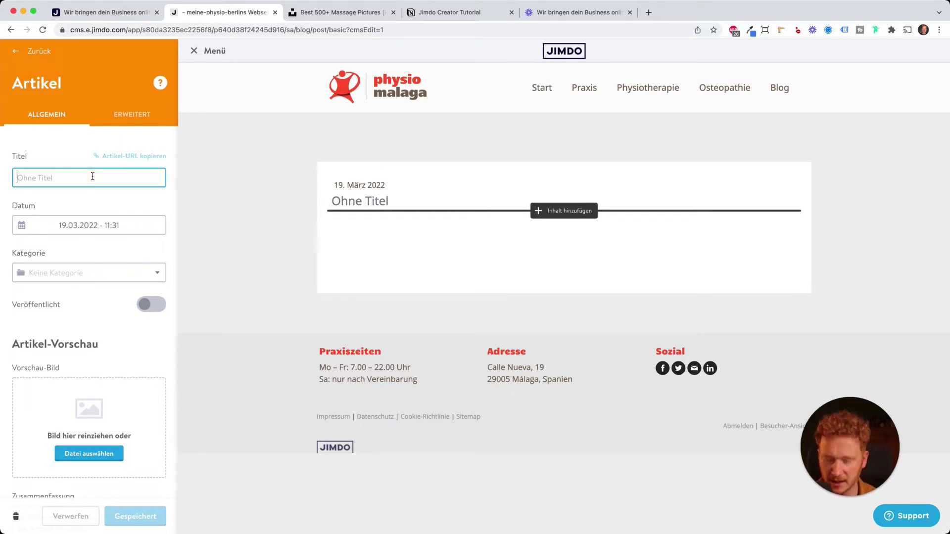
pyautogui.write('Nackenschmerz')
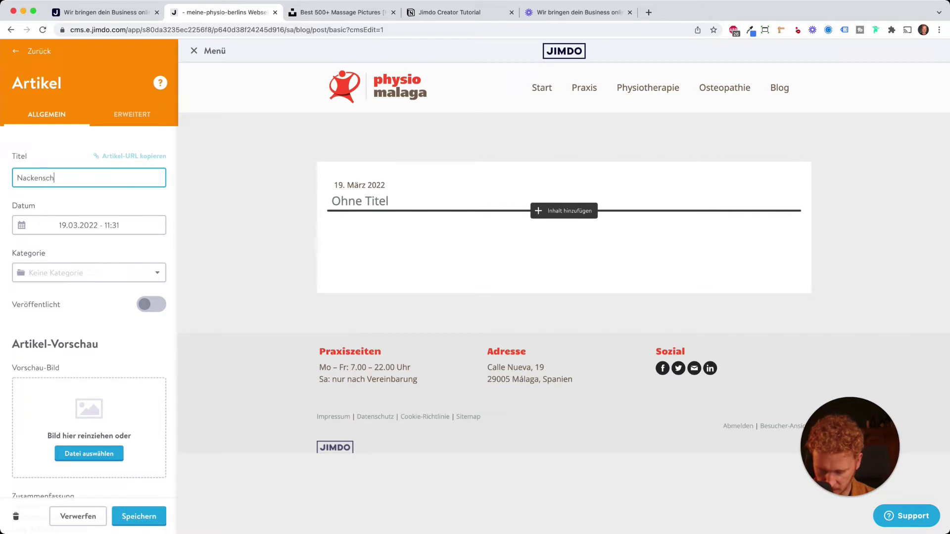
pyautogui.write('en in der Schwan')
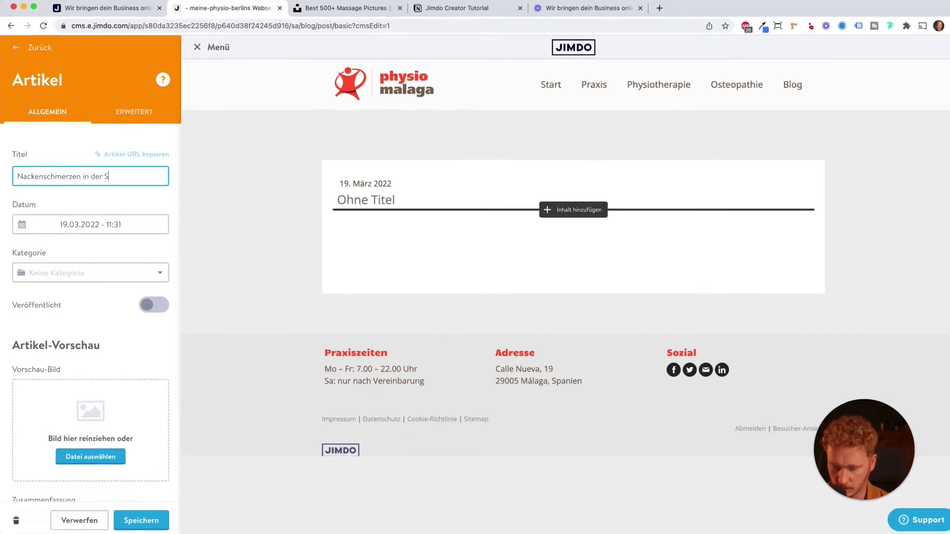
pyautogui.write('gerschaft')
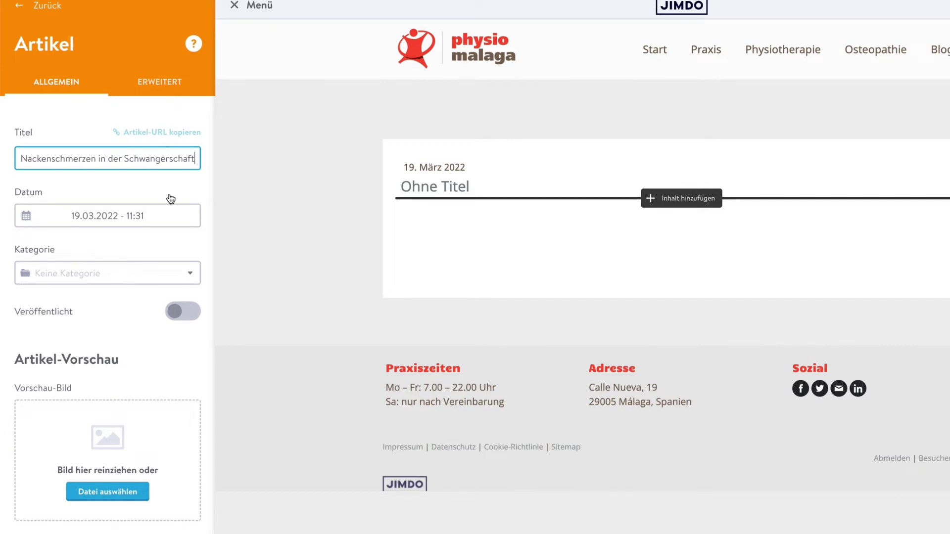
pyautogui.click(148, 112)
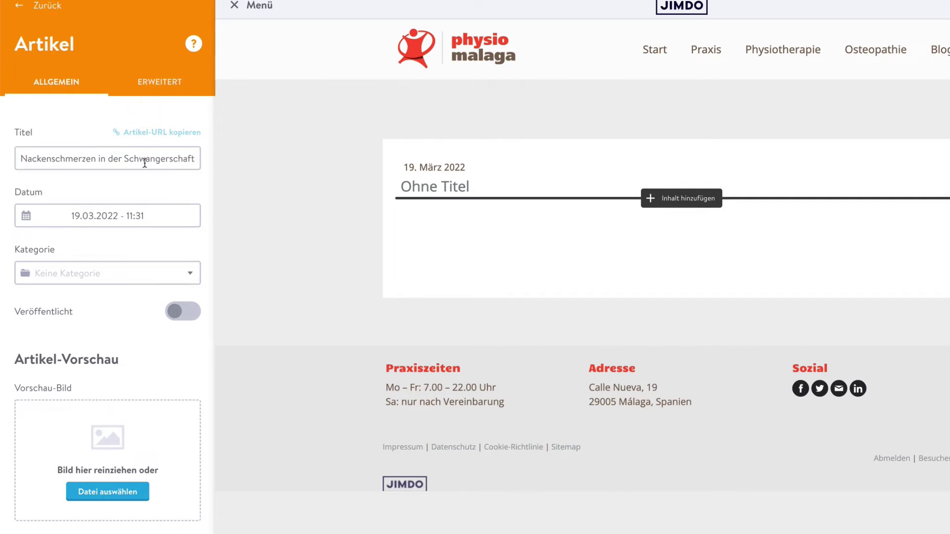
# View the calendar for the article's publication date and close it without picking a date
pyautogui.click(144, 225)
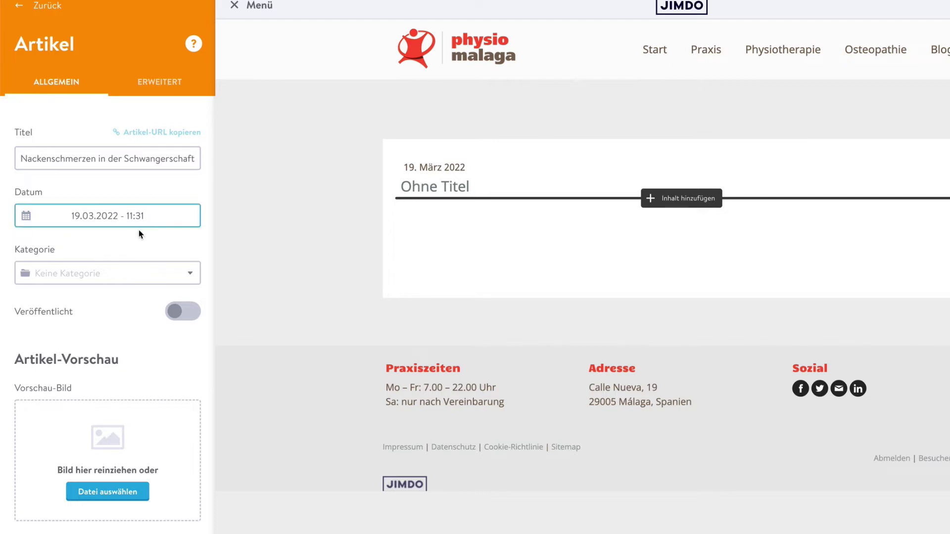
pyautogui.click(135, 218)
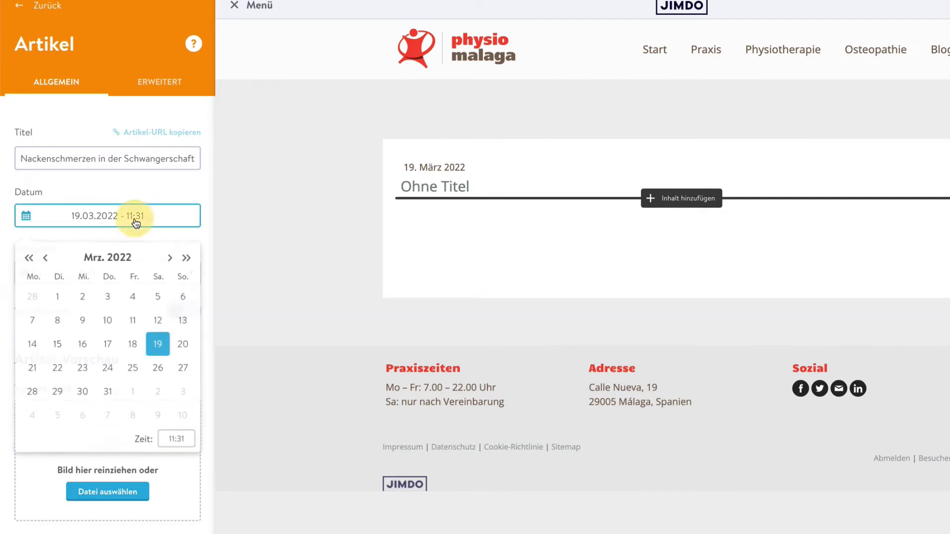
pyautogui.click(156, 186)
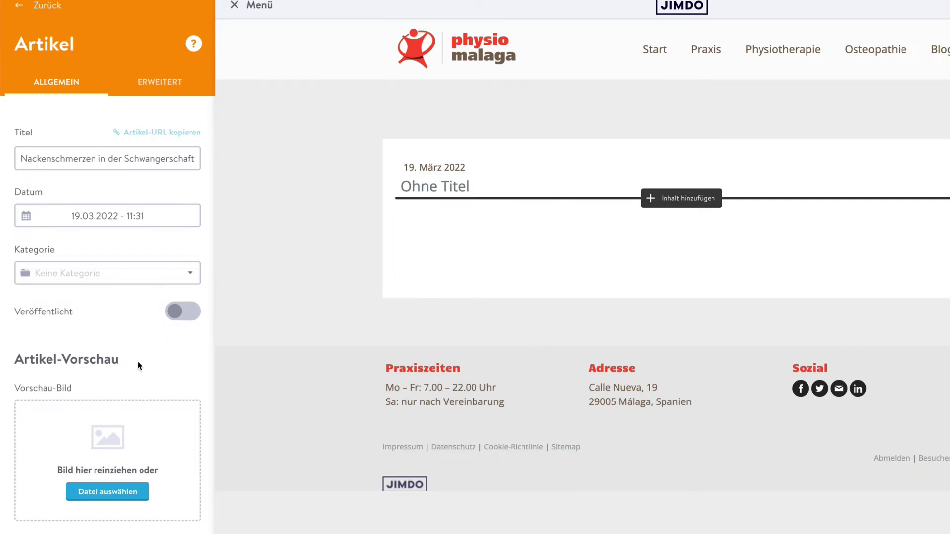
# Switch to Unsplash, search for massage photos and open the one with oil being poured into a hand
pyautogui.scroll(-3, 126, 371)
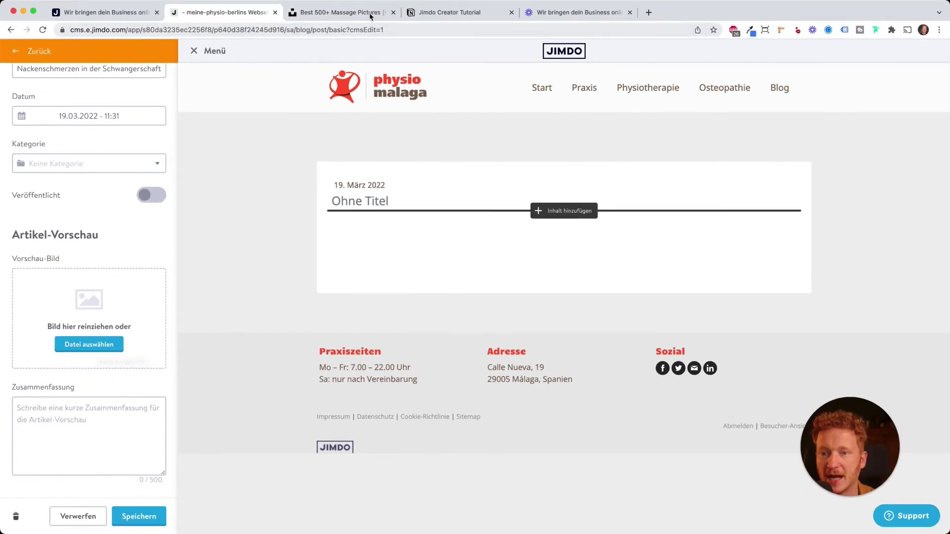
pyautogui.click(370, 17)
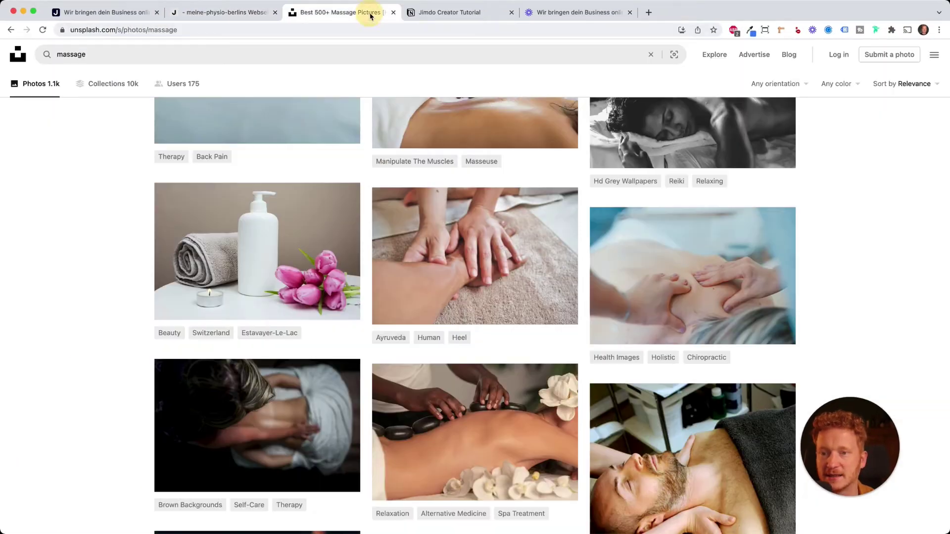
pyautogui.click(18, 52)
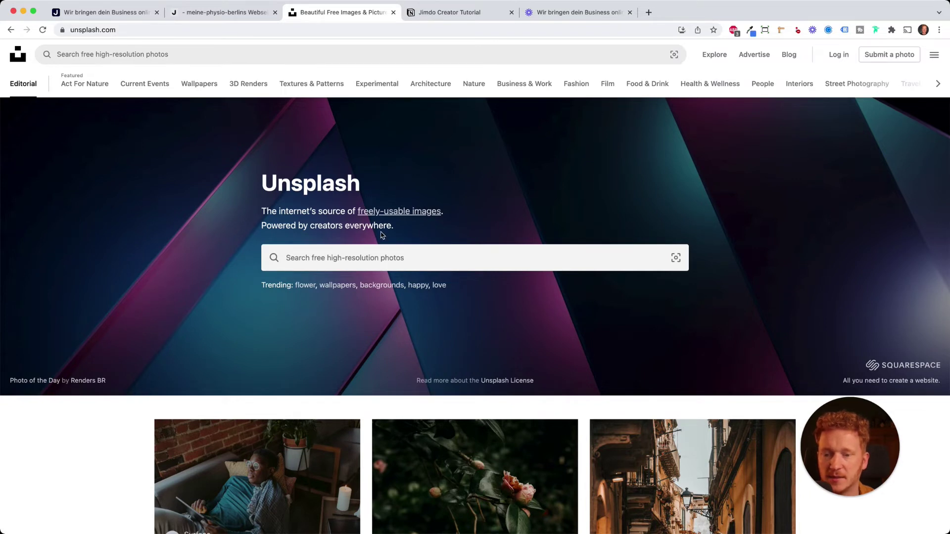
pyautogui.click(338, 258)
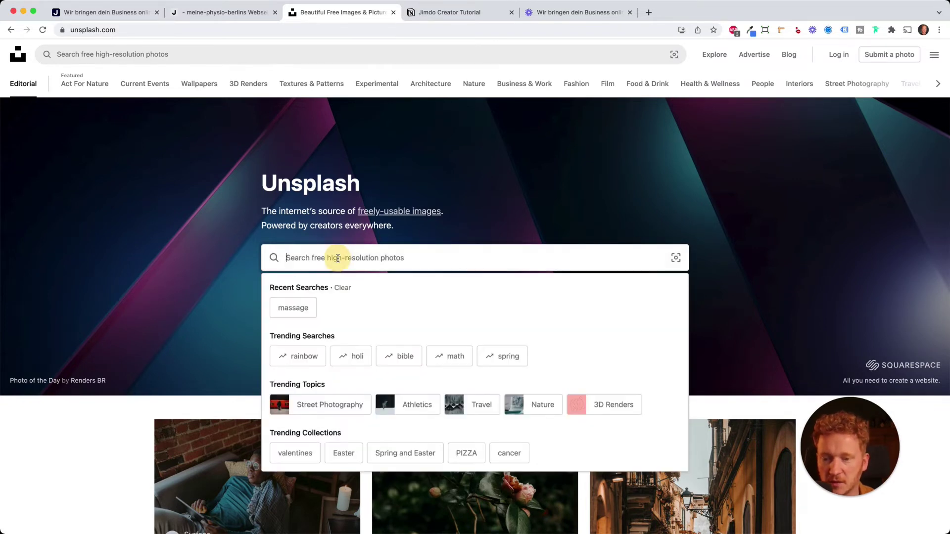
pyautogui.click(304, 311)
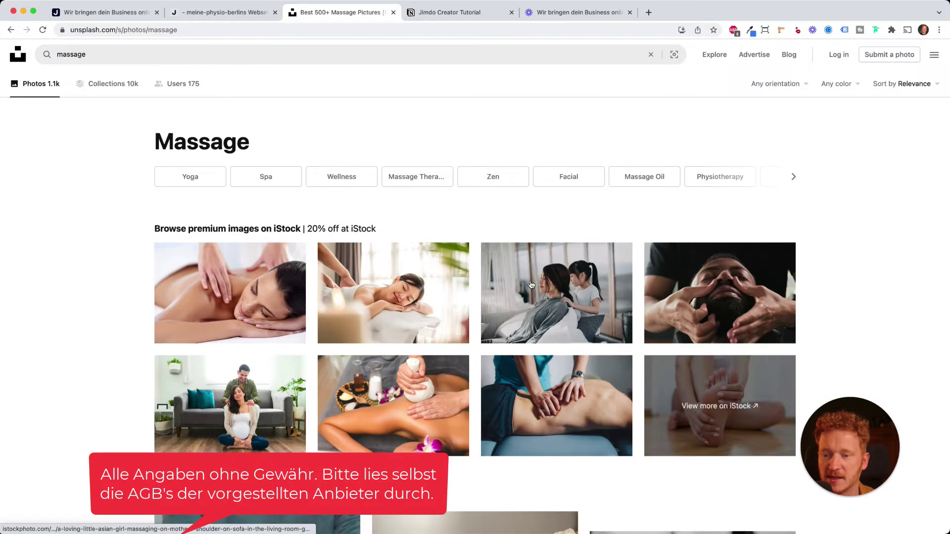
pyautogui.scroll(-2, 531, 284)
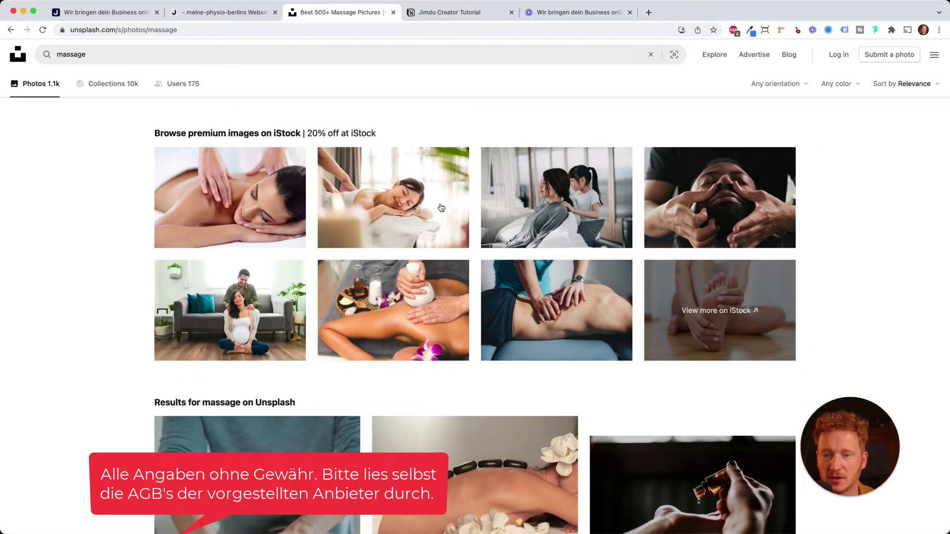
pyautogui.scroll(-5, 416, 223)
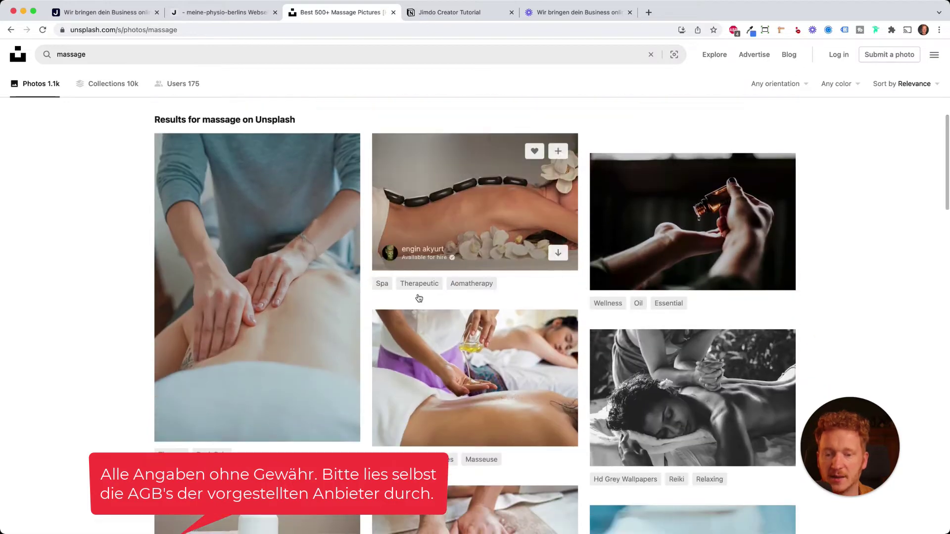
pyautogui.scroll(-3, 692, 222)
pyautogui.click(495, 257)
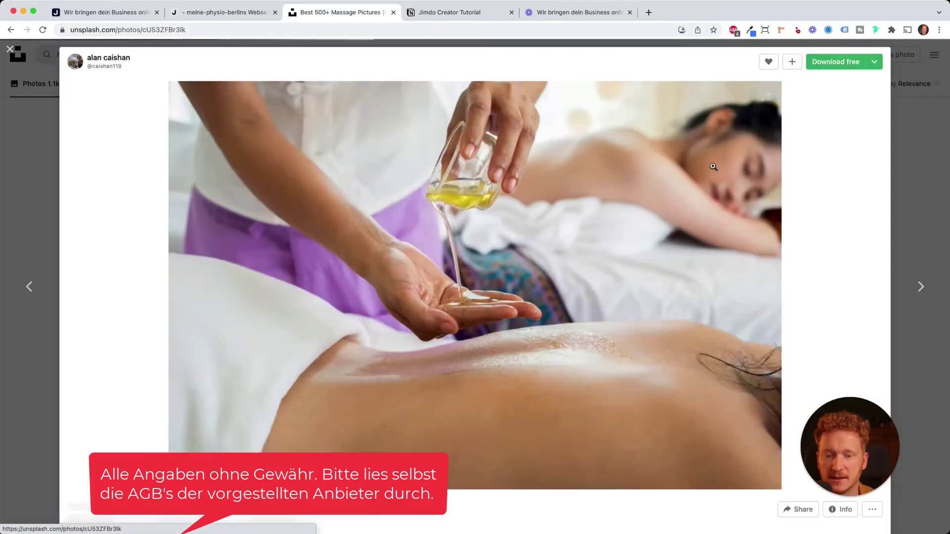
# Return to the Jimdo article editor and add the massage oil photo as the article's preview image
pyautogui.click(90, 14)
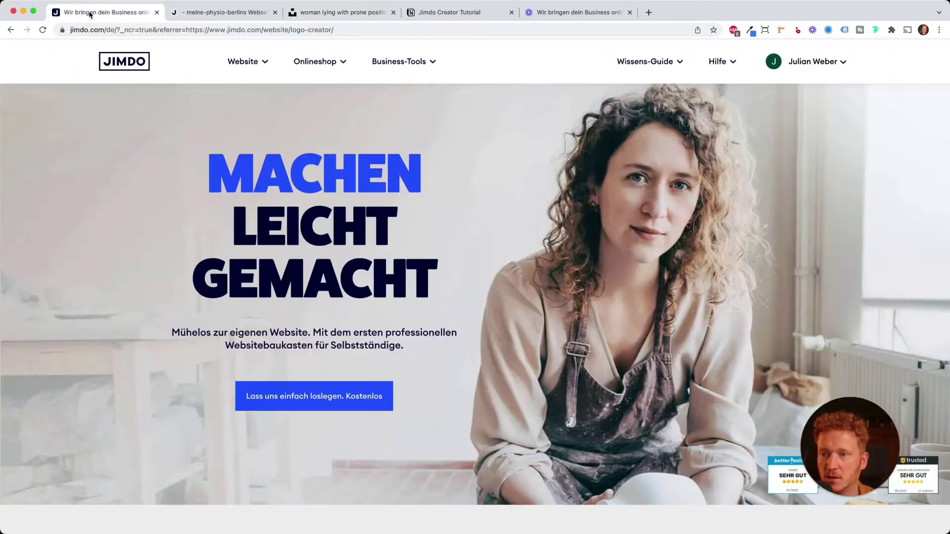
pyautogui.hotkey('ctrl', 'Tab')
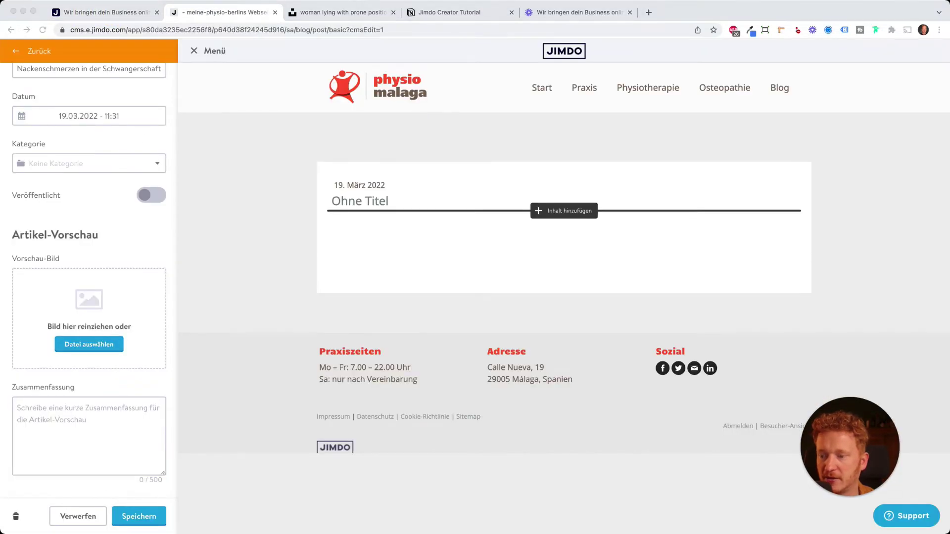
pyautogui.moveTo(1, 359); pyautogui.dragTo(99, 309)
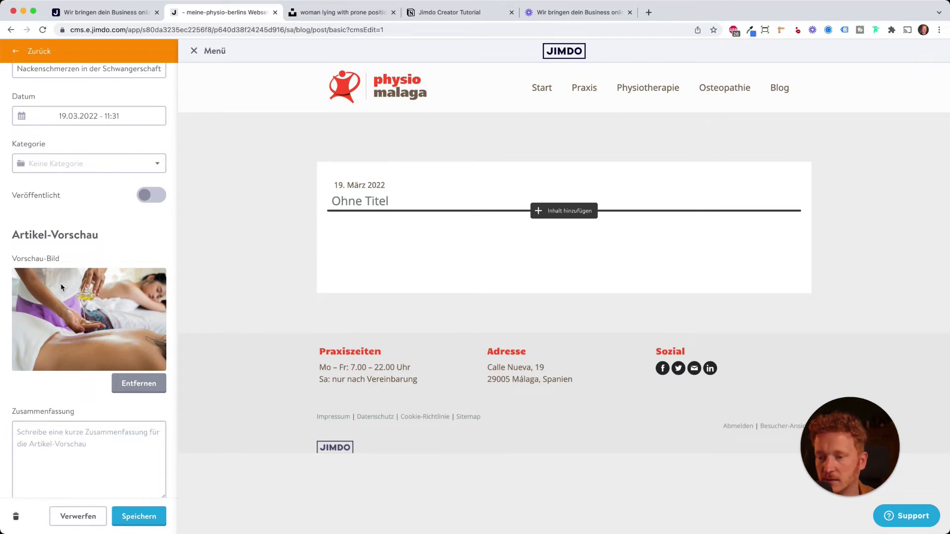
pyautogui.scroll(2, 85, 182)
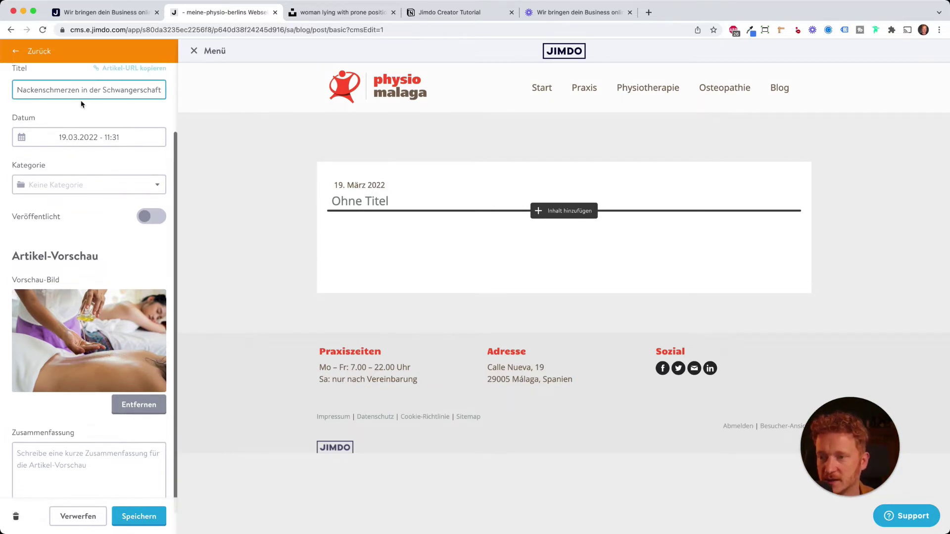
pyautogui.scroll(-3, 101, 349)
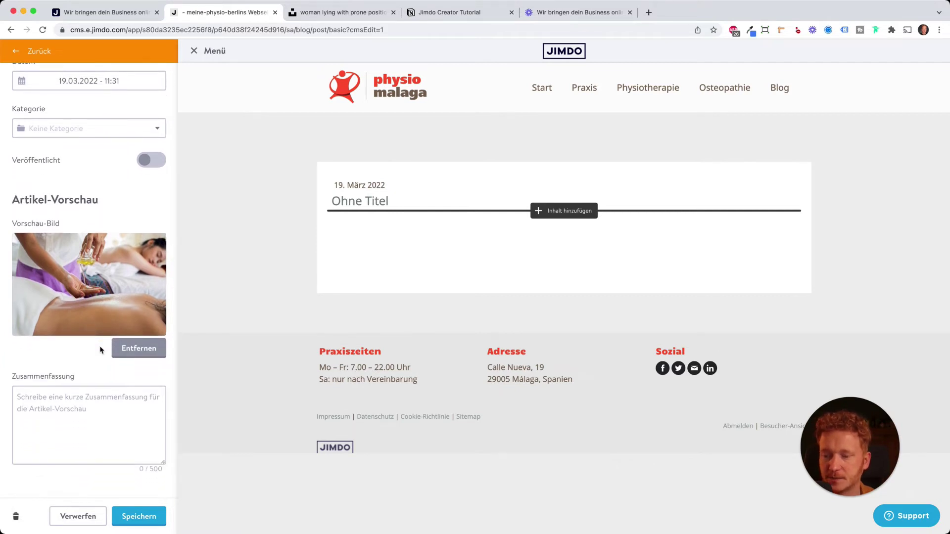
pyautogui.click(34, 396)
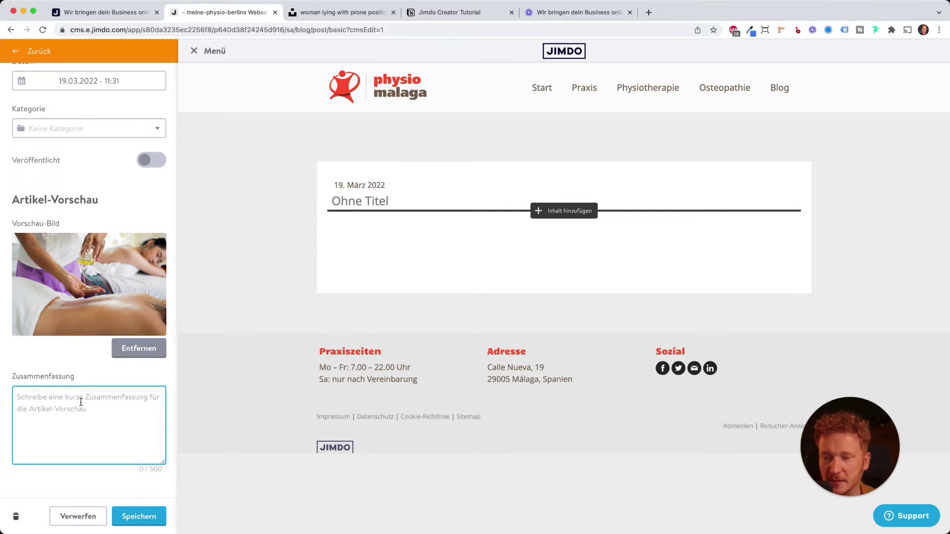
pyautogui.scroll(2, 80, 402)
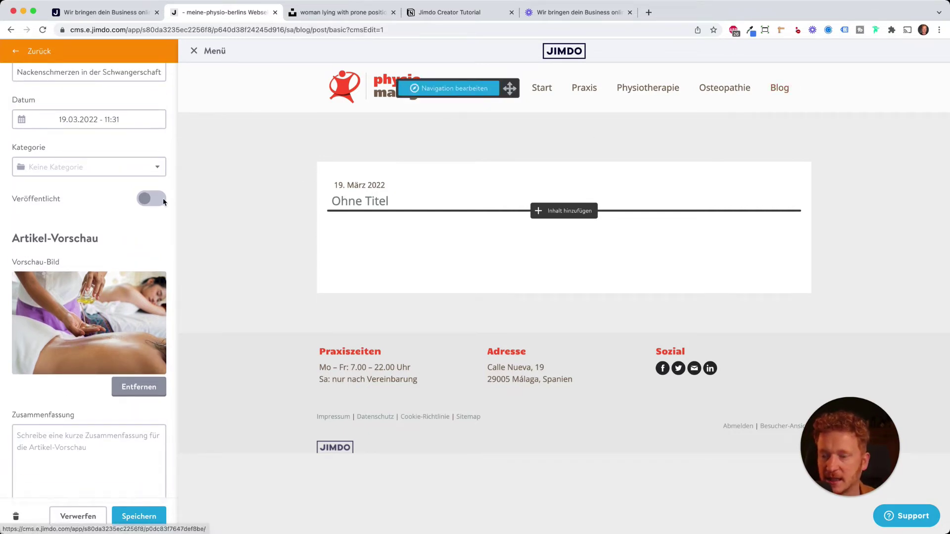
# Save the blog article's general settings with its title and preview image, staying on the page instead of discarding the changes
pyautogui.scroll(4, 144, 200)
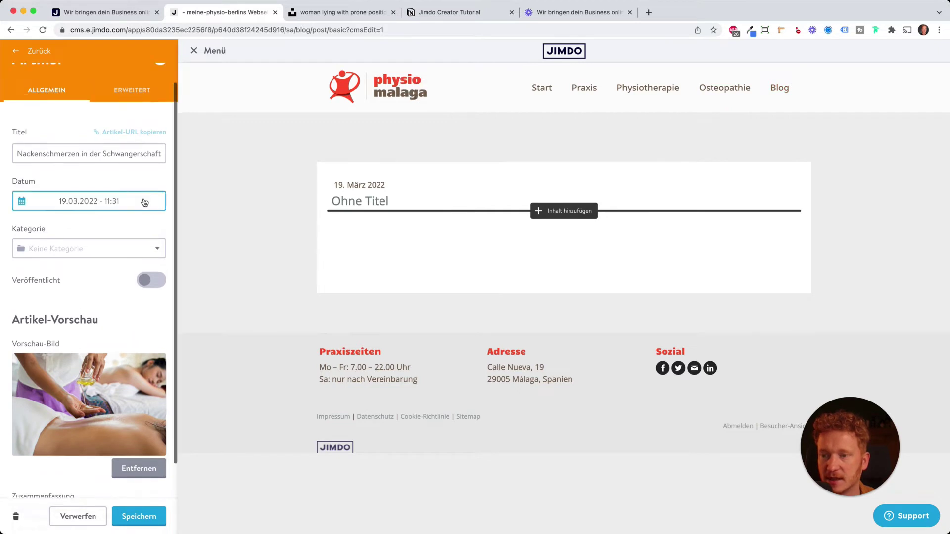
pyautogui.click(49, 174)
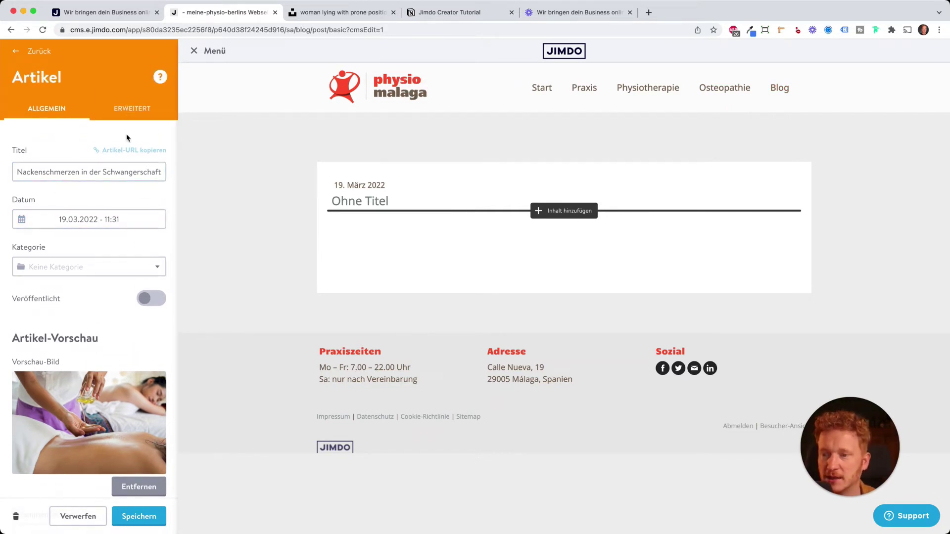
pyautogui.click(129, 112)
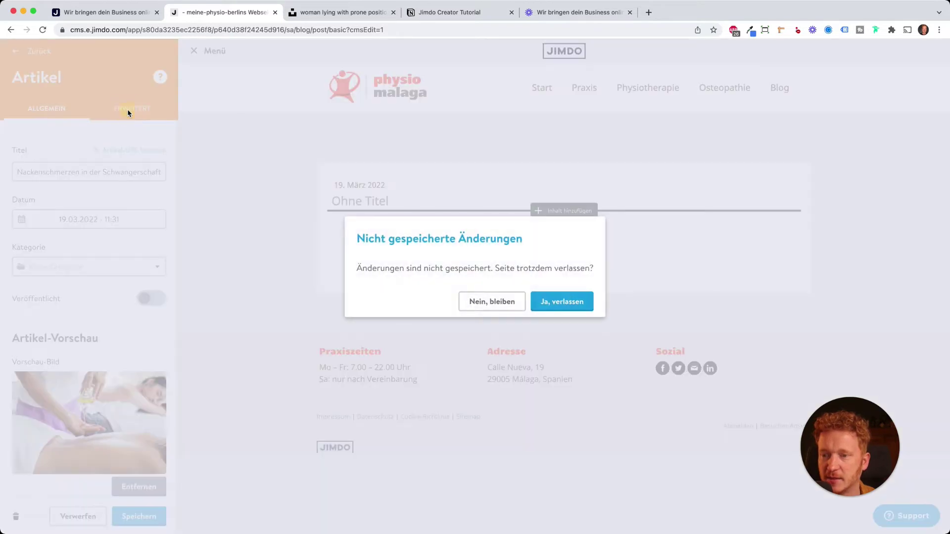
pyautogui.click(508, 305)
pyautogui.click(154, 516)
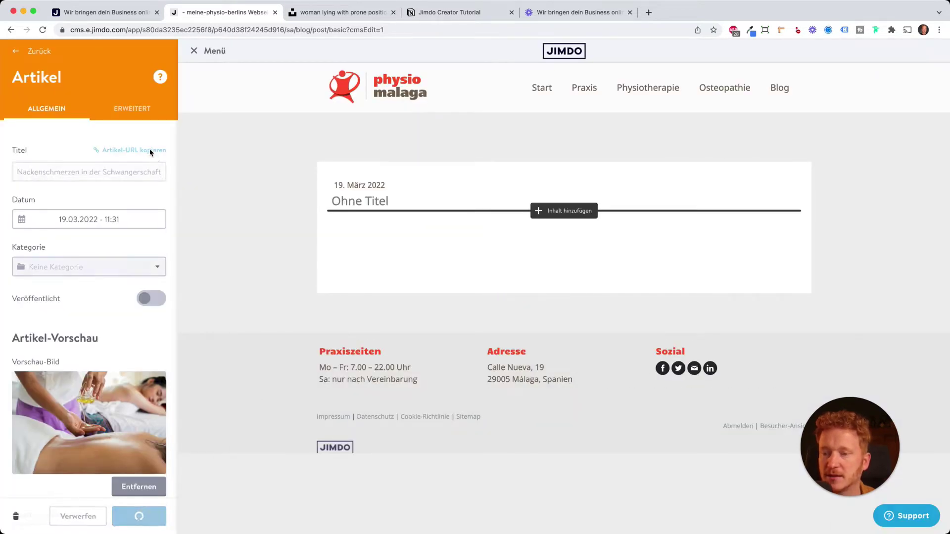
# Allow comments and share buttons in the article's advanced settings and save them
pyautogui.click(139, 113)
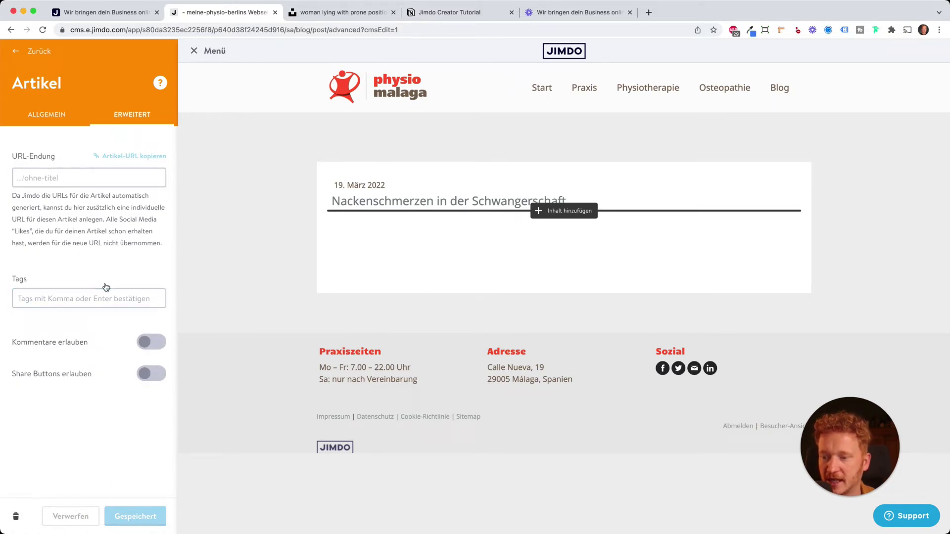
pyautogui.click(151, 342)
pyautogui.click(151, 373)
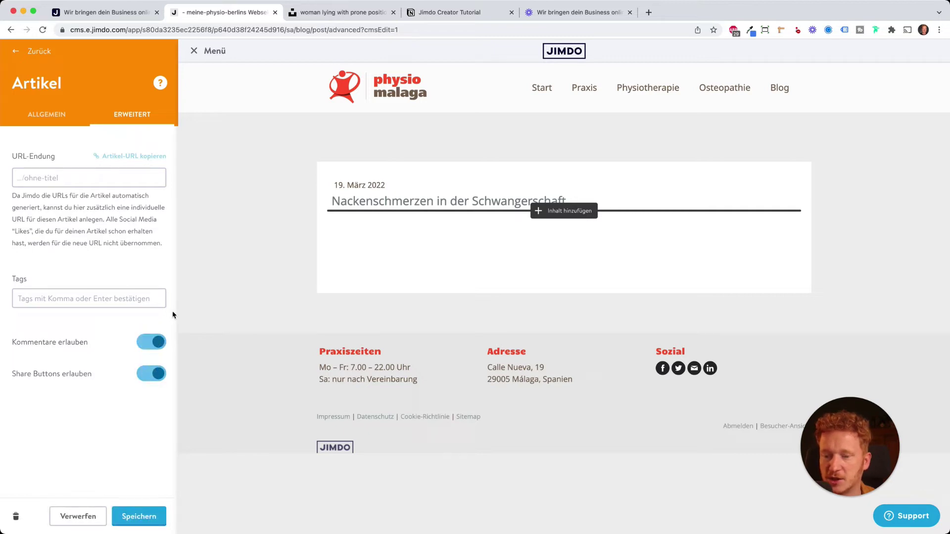
pyautogui.click(57, 175)
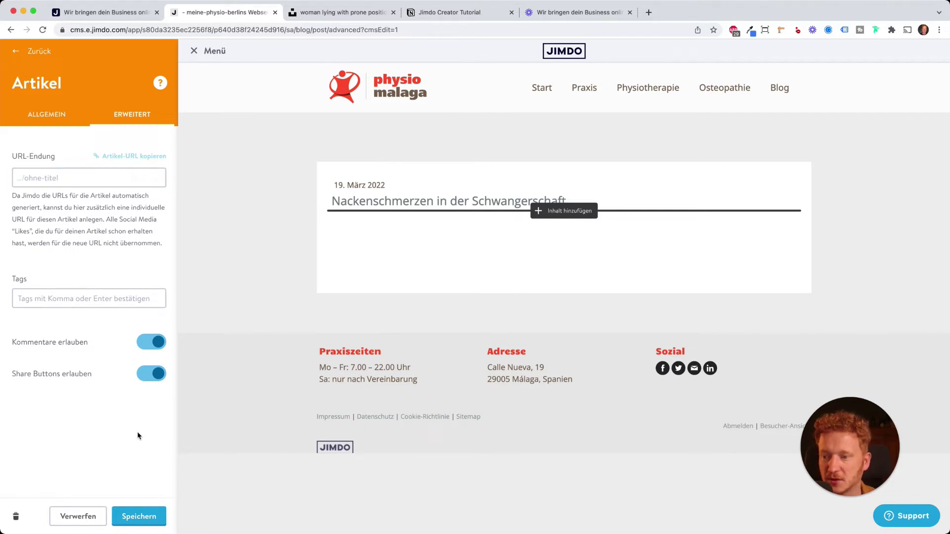
pyautogui.click(149, 516)
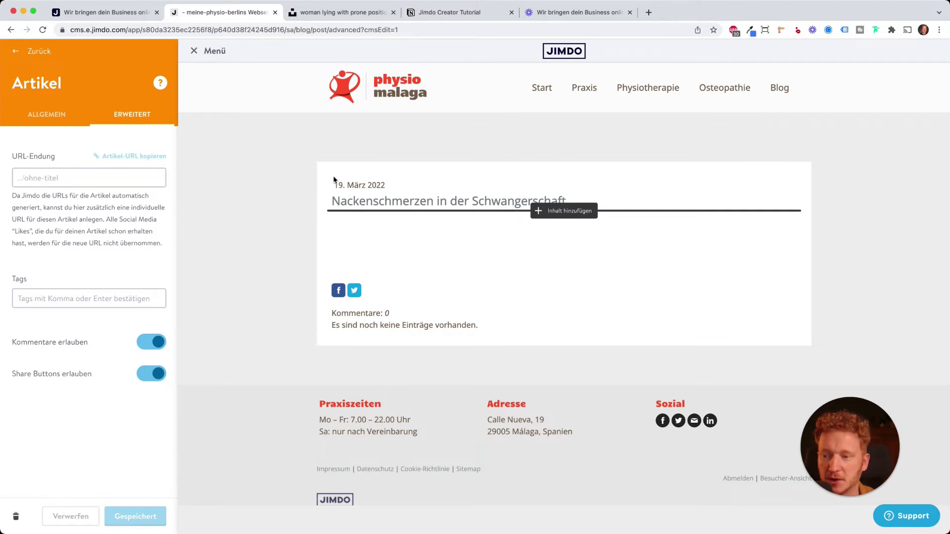
# Return to the general settings and insert an image element with the massage oil photo under the article's title
pyautogui.click(56, 123)
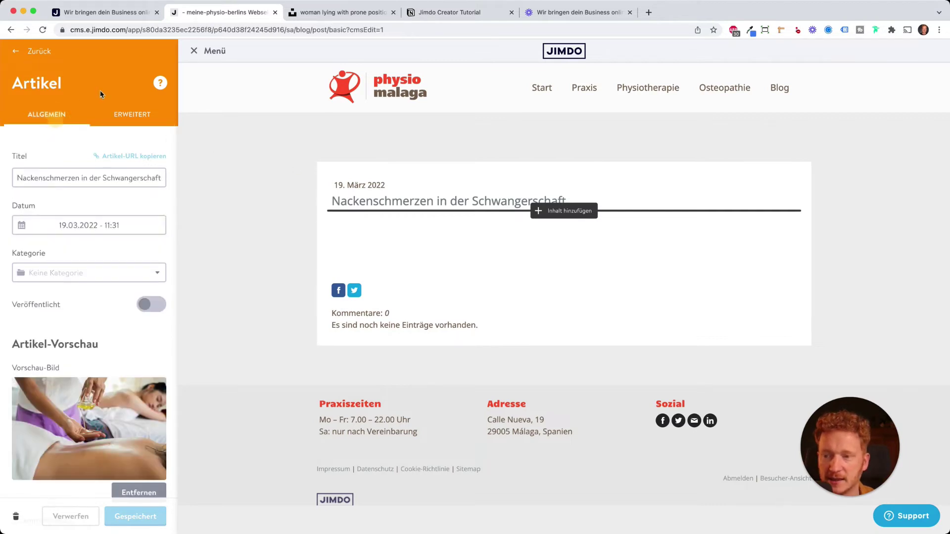
pyautogui.click(581, 214)
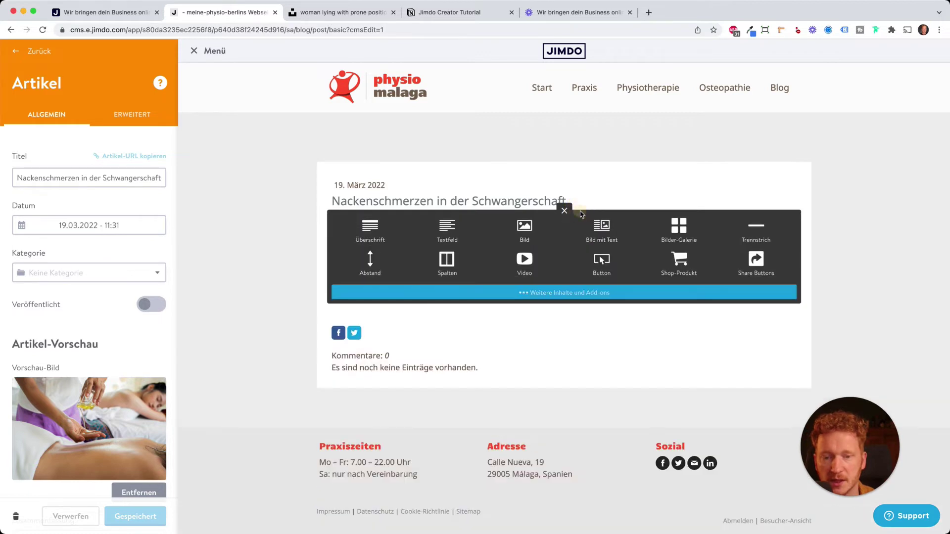
pyautogui.click(529, 231)
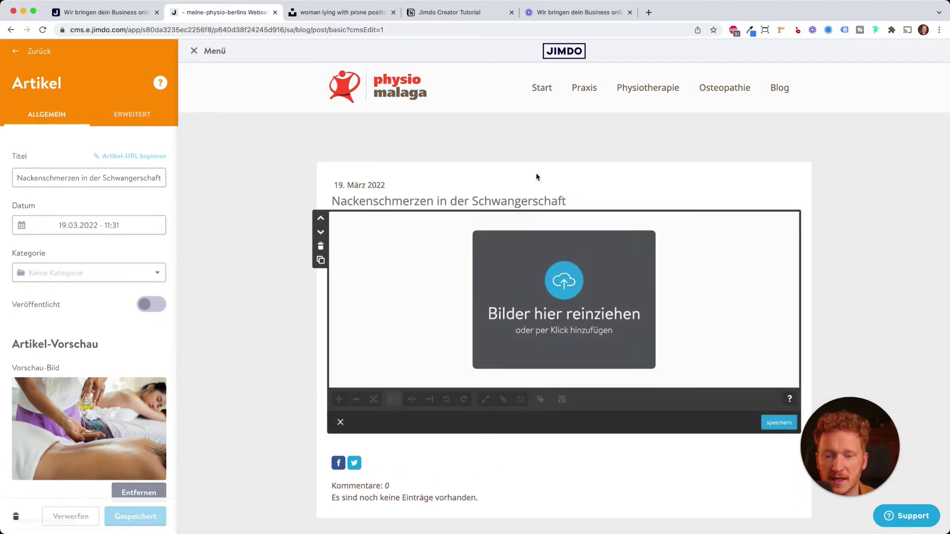
pyautogui.moveTo(99, 421); pyautogui.dragTo(505, 304)
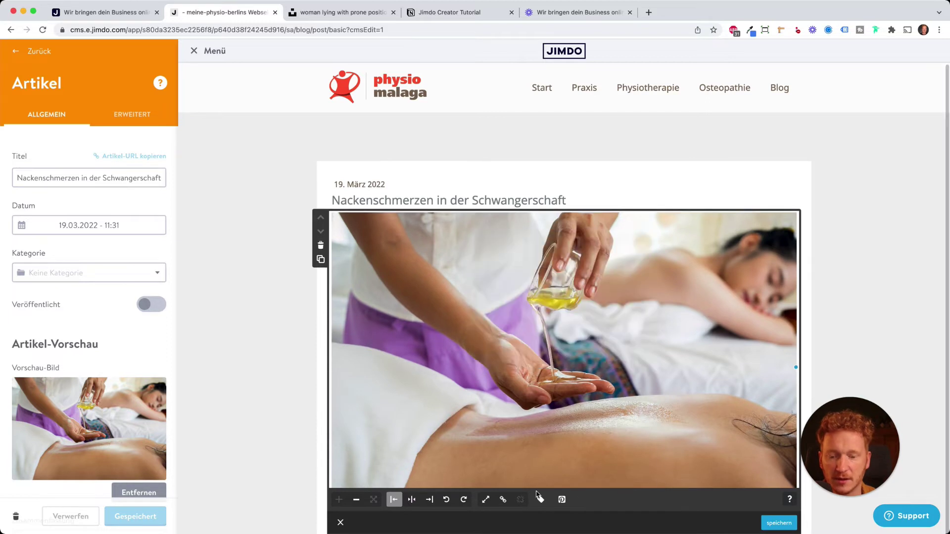
# Shrink the massage oil photo in the article to about two thirds of the content width and save the element
pyautogui.click(356, 500)
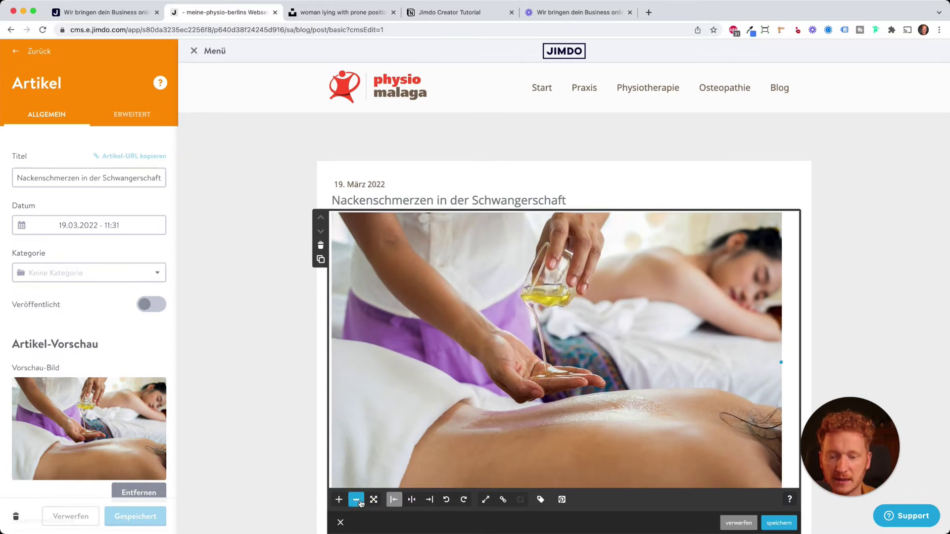
pyautogui.click(359, 501)
pyautogui.click(360, 493)
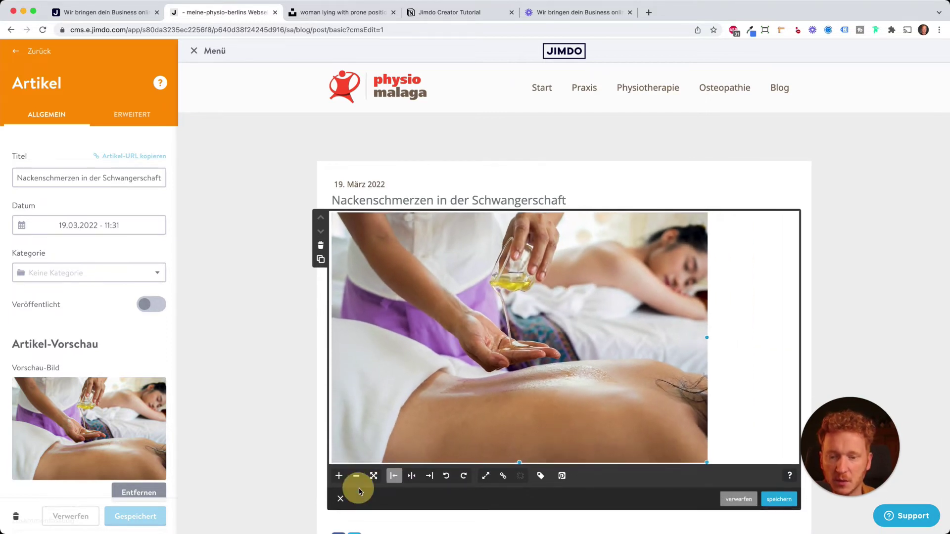
pyautogui.click(356, 476)
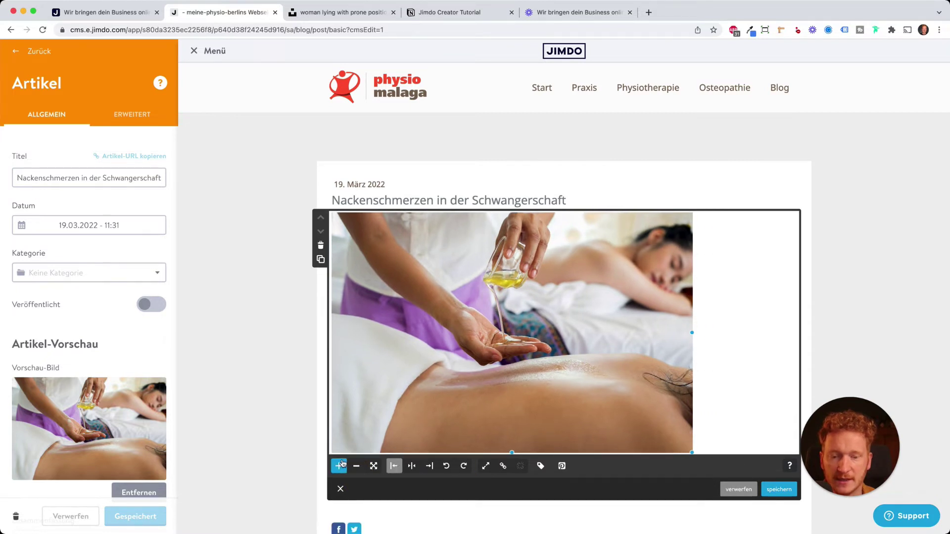
pyautogui.click(355, 466)
pyautogui.click(355, 456)
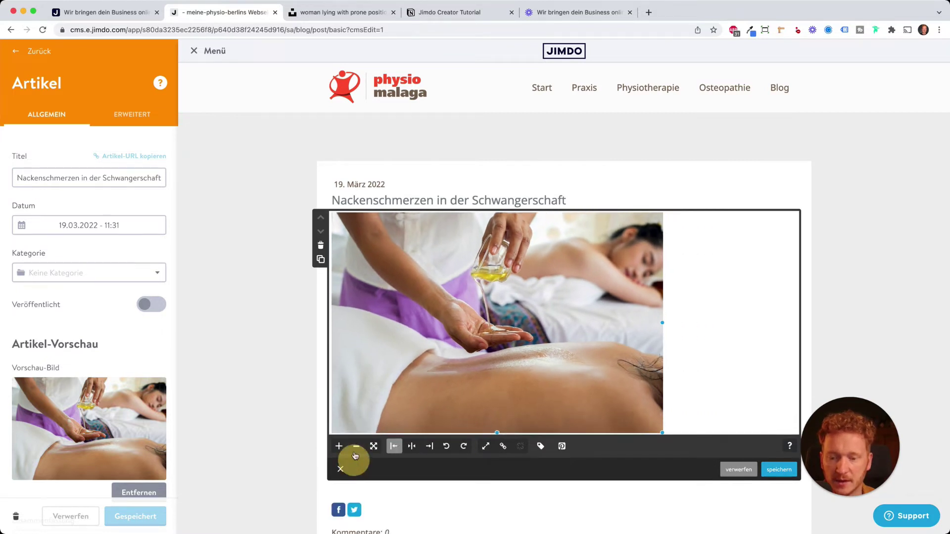
pyautogui.click(355, 447)
pyautogui.click(779, 456)
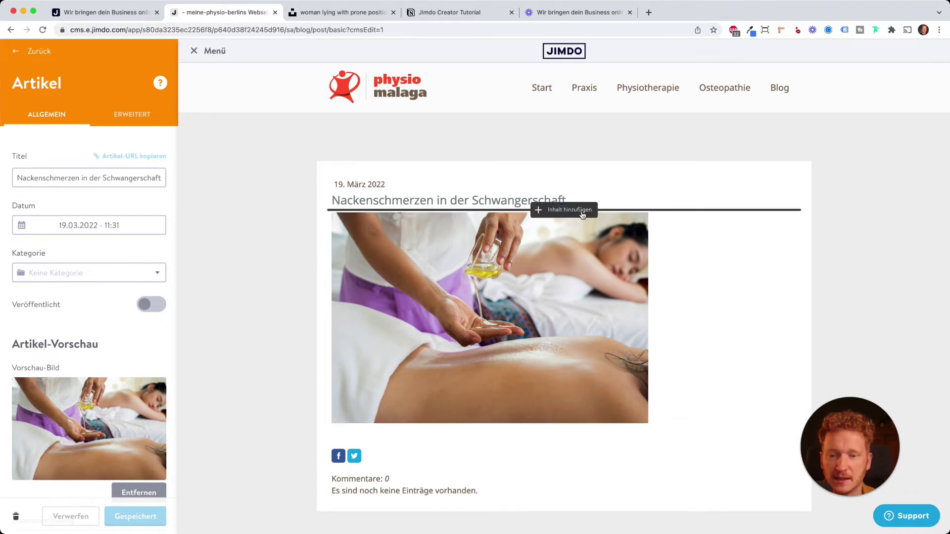
# Add a text block reading "Text Text Text" between the article's title and the photo and save it
pyautogui.click(583, 215)
pyautogui.click(439, 232)
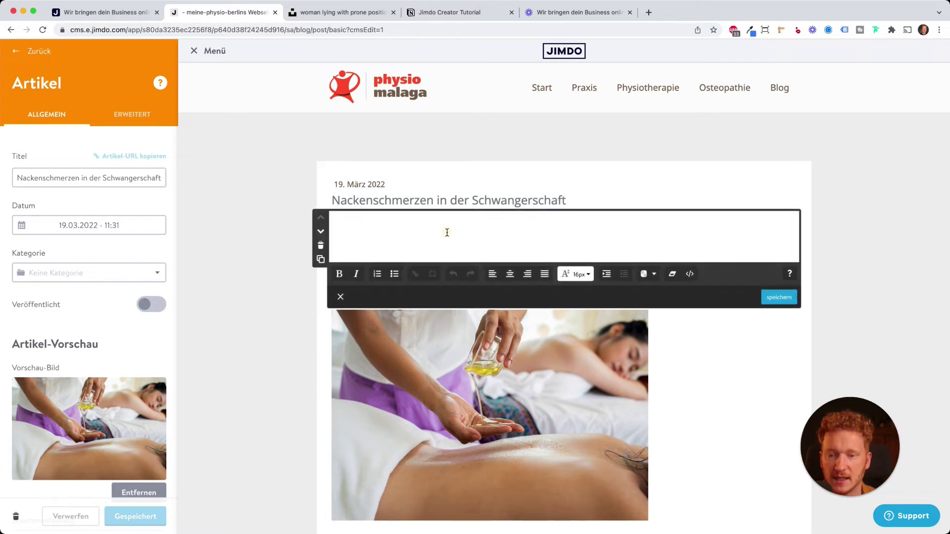
pyautogui.click(779, 298)
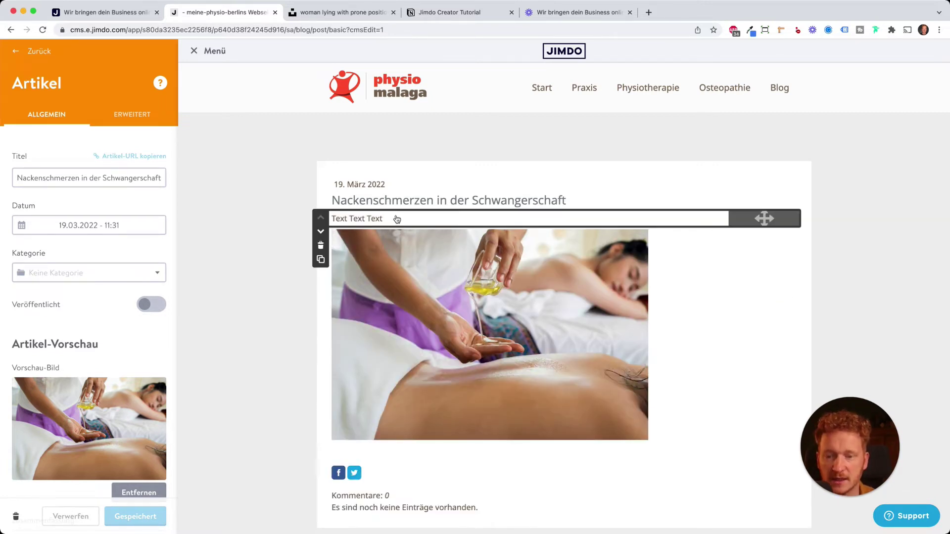
# Insert a text block below the photo and fill it with the "Lorem ipsum dolor sit amet" placeholder paragraph
pyautogui.scroll(-2, 498, 260)
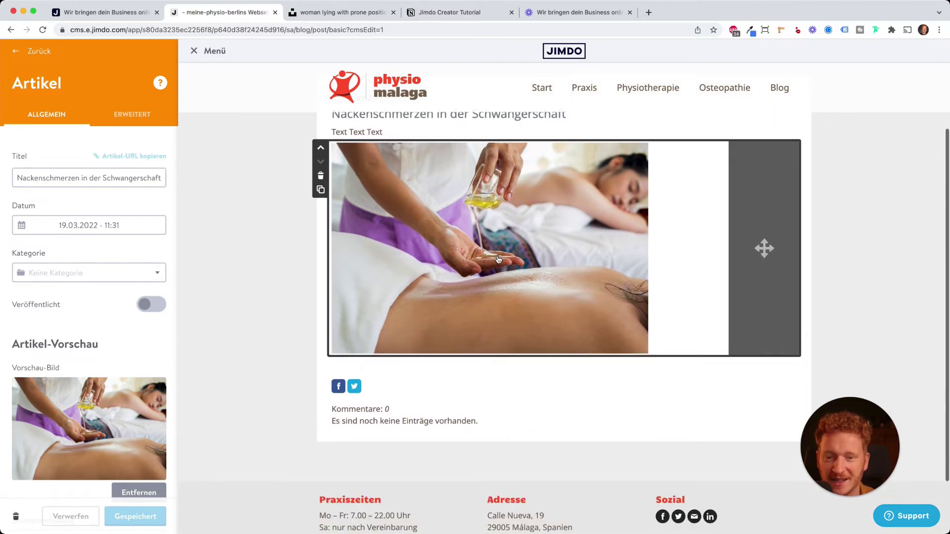
pyautogui.scroll(1, 372, 156)
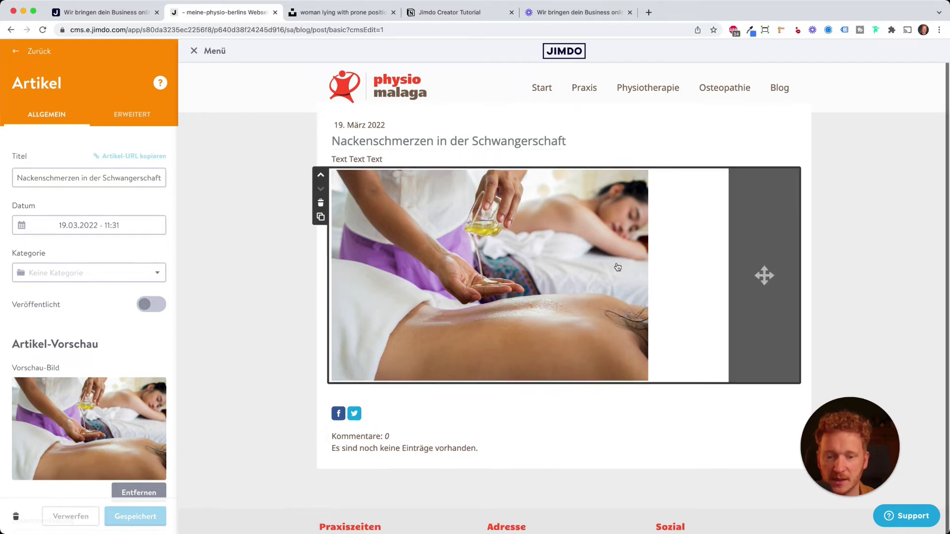
pyautogui.scroll(-1, 562, 395)
pyautogui.click(564, 384)
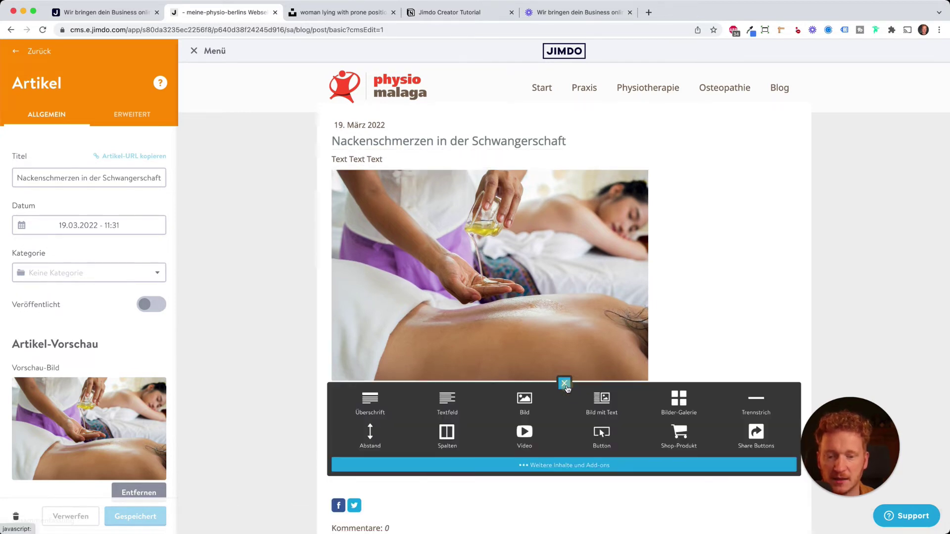
pyautogui.click(451, 409)
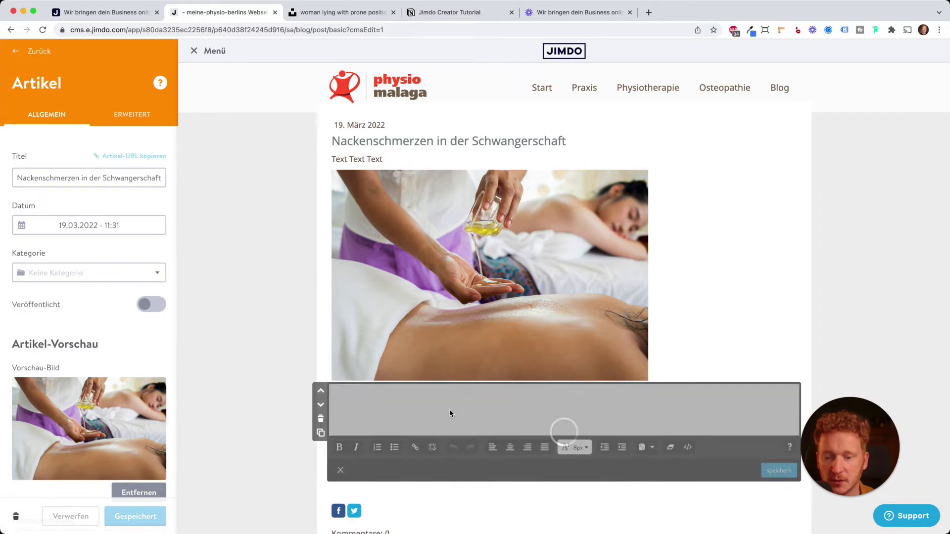
pyautogui.write('Lorem ipsum dolor sit amet, consetetur sadipscing elitr, sed diam nonumy eirmod tempor invidunt ut labore et dolore magna aliquyam erat, sed diam voluptua. At vero eos et accusam et justo duo dolores et ea rebum. Stet clita kasd gubergren, no sea takimata sanctus est Lorem ipsum dolor sit amet. Lorem ipsum dolor sit amet, consetetur sadipscing elitr, sed diam nonumy eirmod tempor invidunt ut labore et dolore magna aliquyam erat, sed diam voluptua. At vero eos et accusam et justo duo dolores et ea rebum. Stet clita kasd gubergren, no sea takimata sanctus est Lorem ipsum dolor sit amet.')
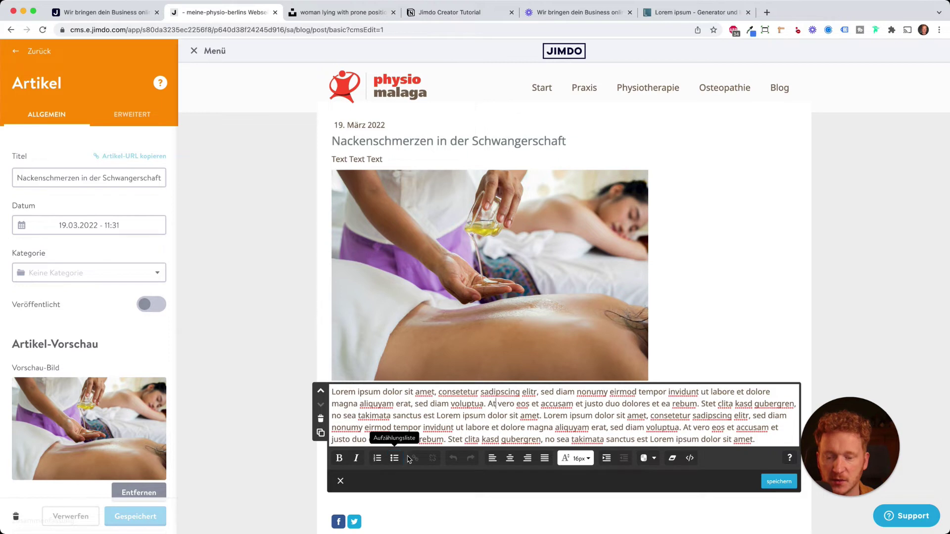
# Set the font size of the whole Lorem ipsum paragraph to 18px
pyautogui.click(583, 459)
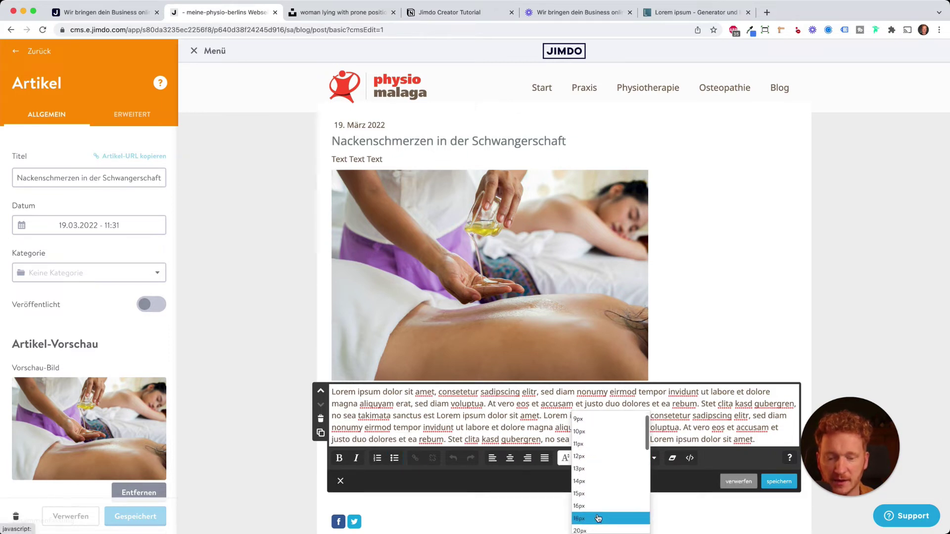
pyautogui.click(598, 516)
pyautogui.moveTo(757, 440); pyautogui.dragTo(401, 375)
pyautogui.click(579, 460)
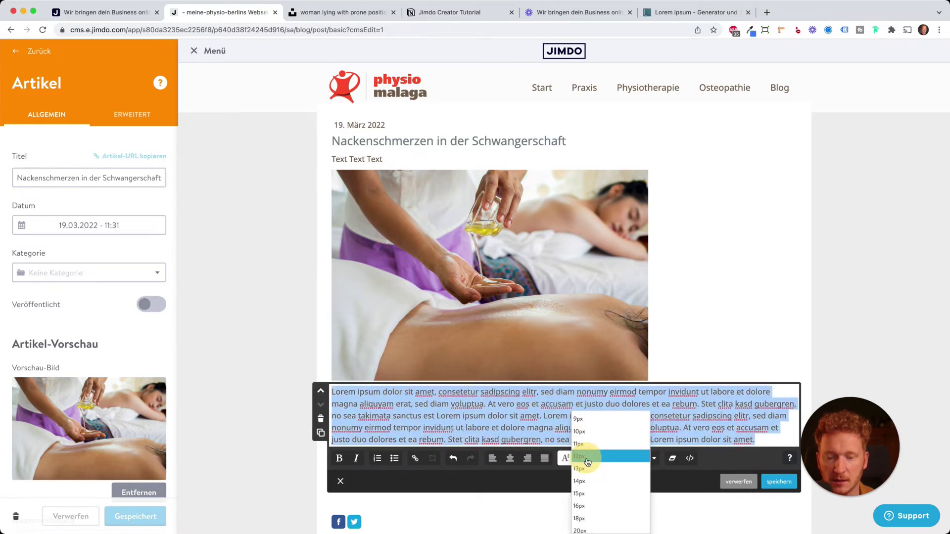
pyautogui.click(591, 515)
pyautogui.scroll(-2, 599, 435)
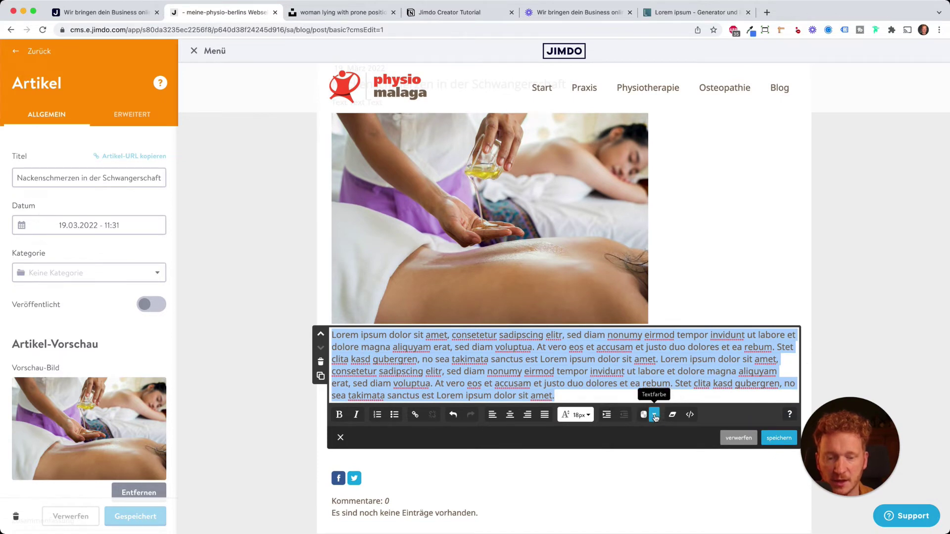
pyautogui.click(638, 360)
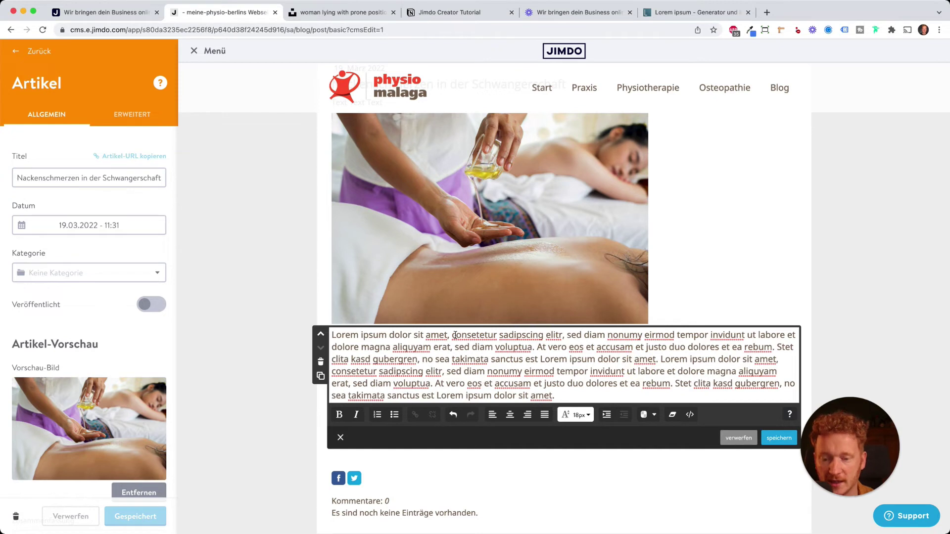
# Add a link to the words "consetetur sadipscing" in the Lorem ipsum paragraph and save the text block
pyautogui.moveTo(453, 337); pyautogui.dragTo(544, 337)
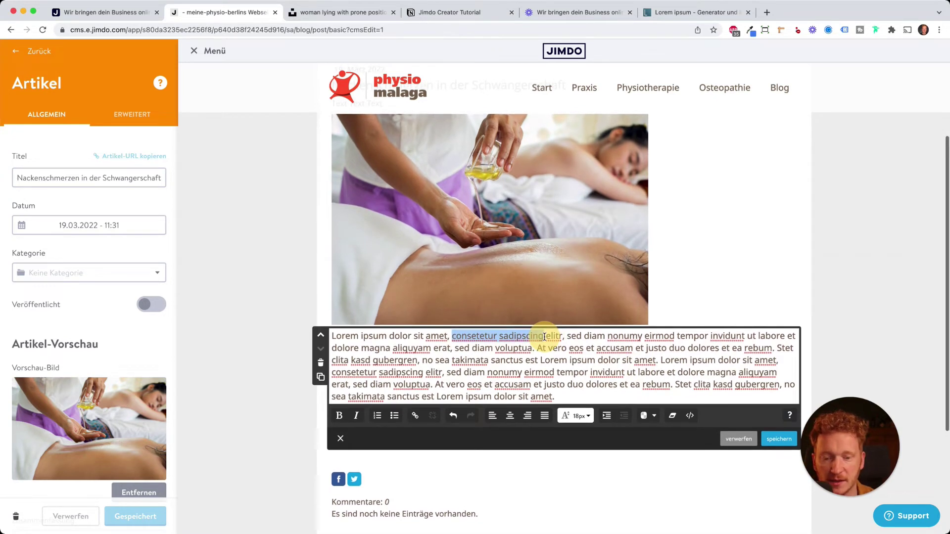
pyautogui.click(418, 420)
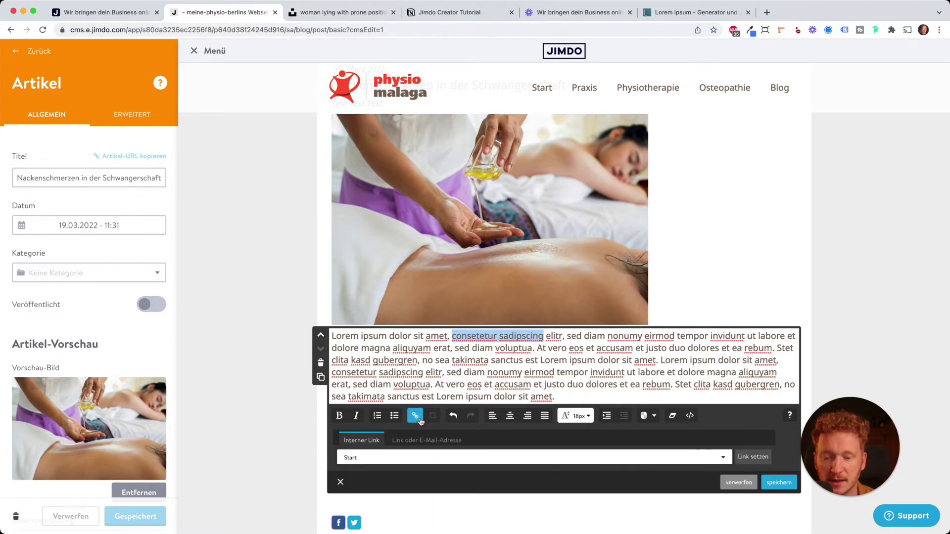
pyautogui.click(383, 460)
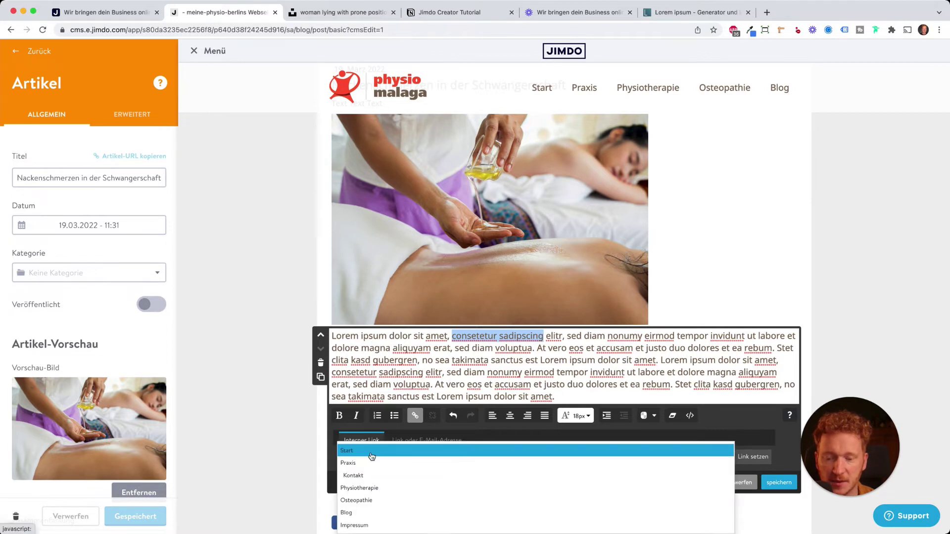
pyautogui.scroll(-1, 378, 473)
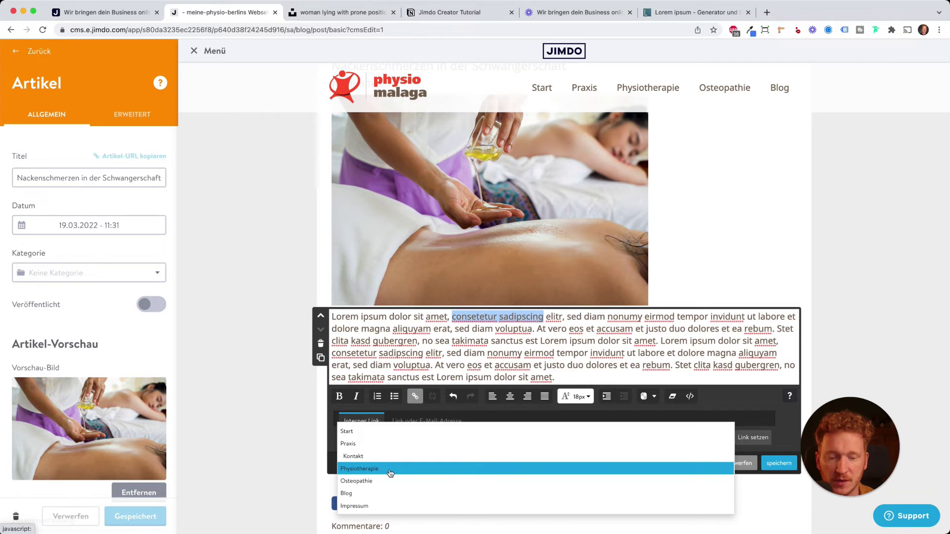
pyautogui.click(424, 423)
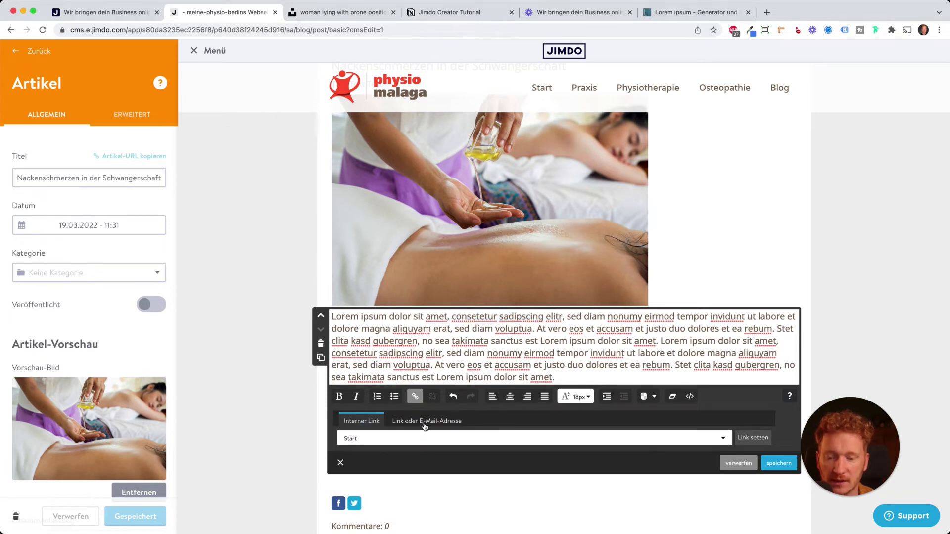
pyautogui.click(412, 425)
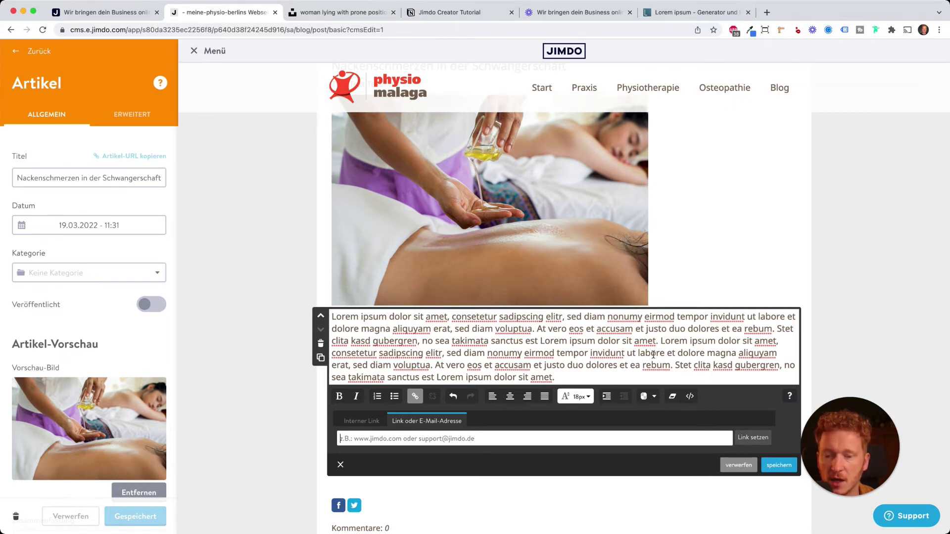
pyautogui.moveTo(846, 423); pyautogui.dragTo(885, 403)
pyautogui.click(778, 465)
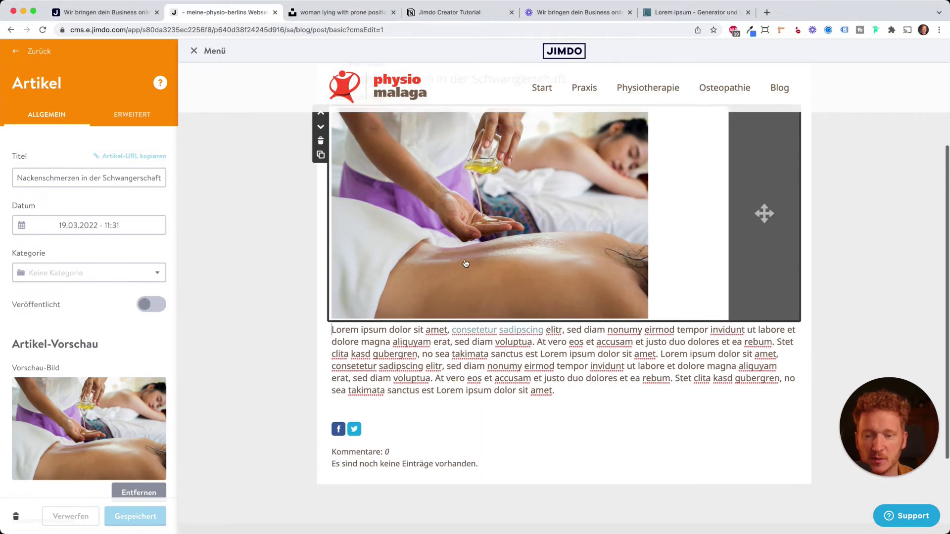
# Move the oil massage photo below the Lorem ipsum paragraph and back above it
pyautogui.scroll(3, 415, 248)
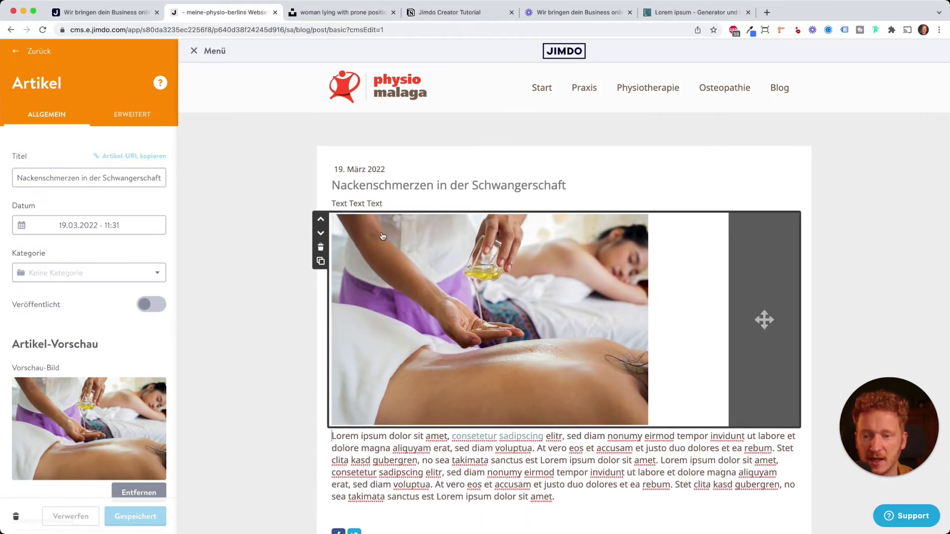
pyautogui.moveTo(753, 306); pyautogui.dragTo(699, 301)
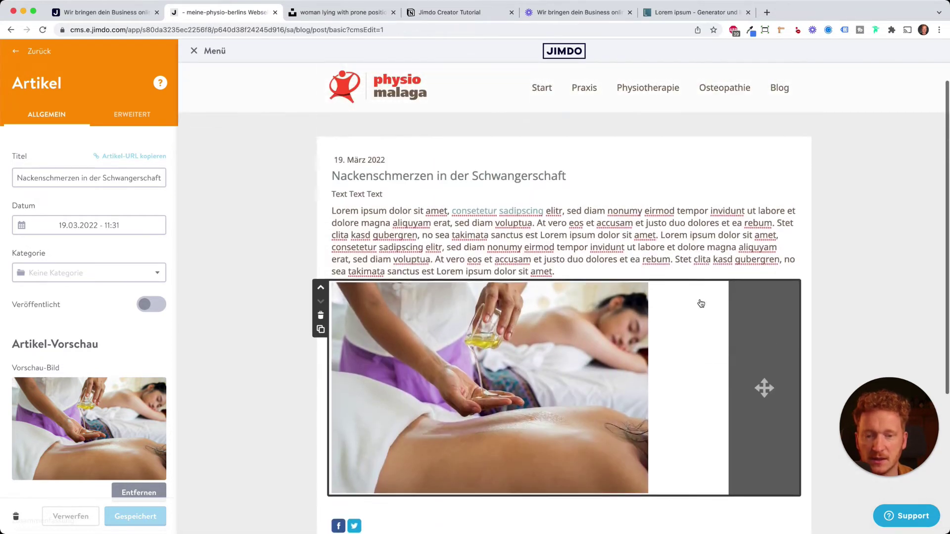
pyautogui.moveTo(763, 350); pyautogui.dragTo(595, 261)
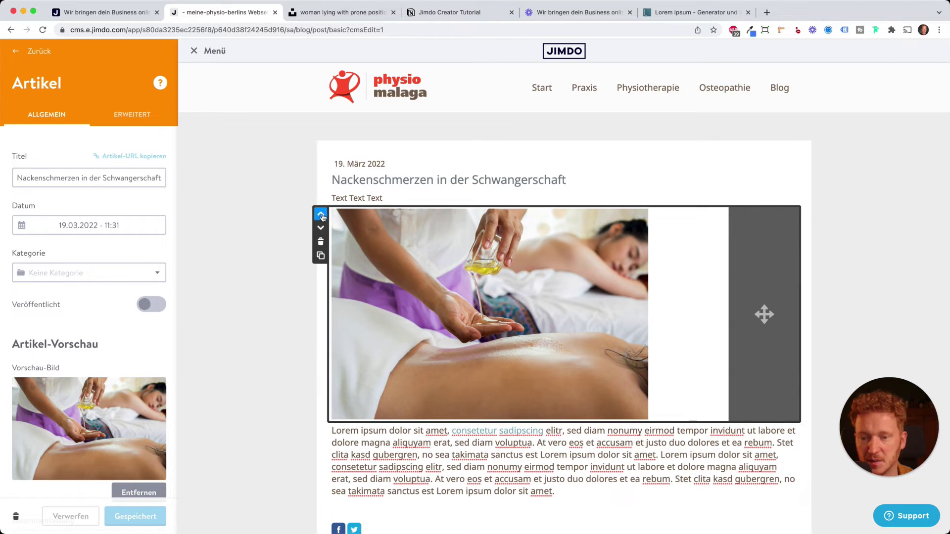
# Duplicate the oil massage photo, placing the copy below the Lorem ipsum paragraph, and replace its image with the hot-stone massage photo, saving the block
pyautogui.click(320, 255)
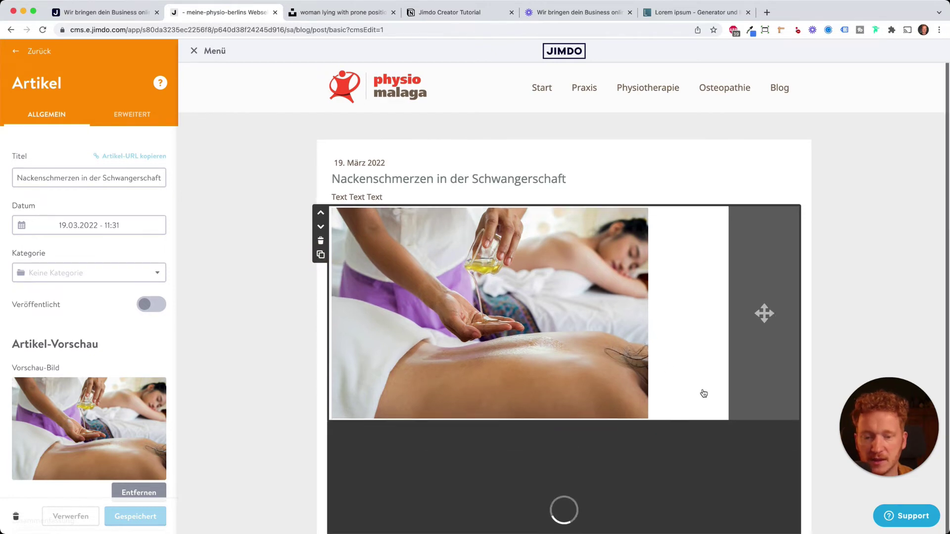
pyautogui.scroll(-2, 776, 394)
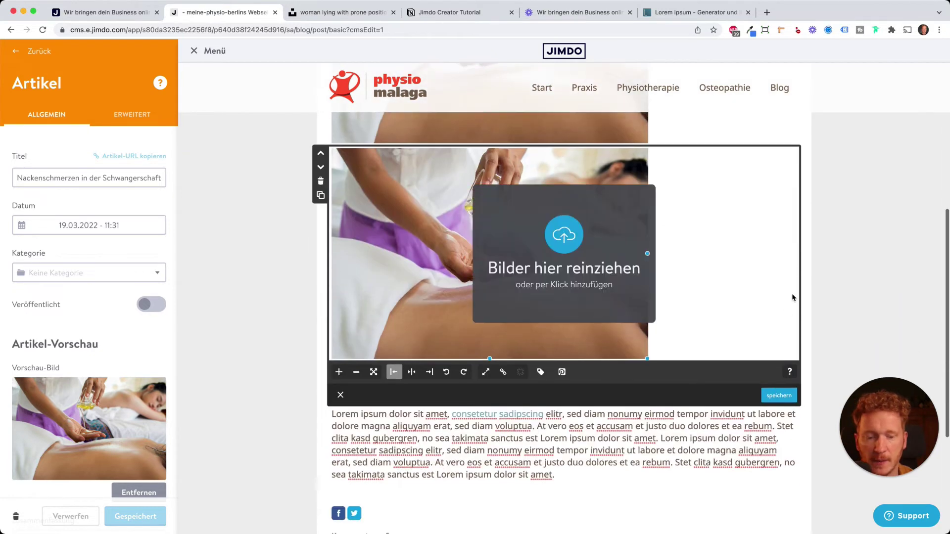
pyautogui.click(320, 167)
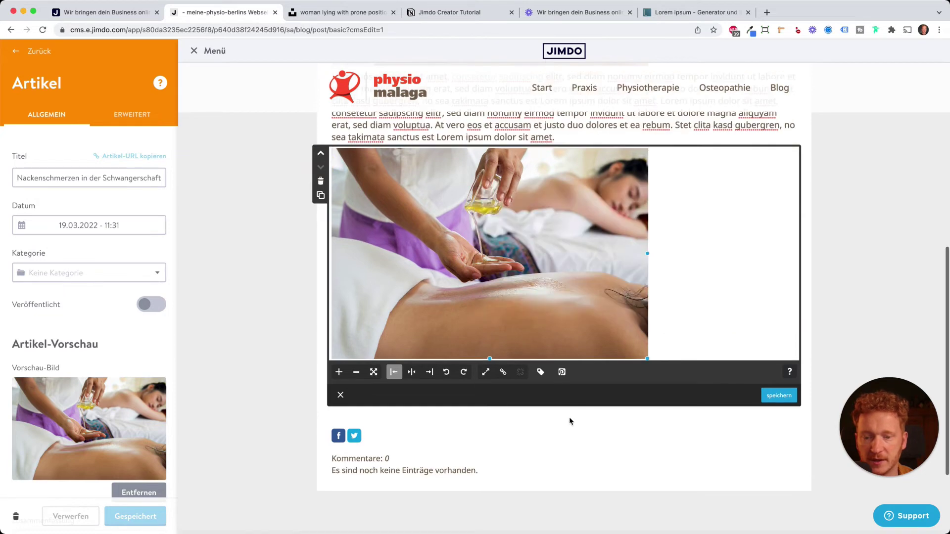
pyautogui.moveTo(178, 381); pyautogui.dragTo(474, 279)
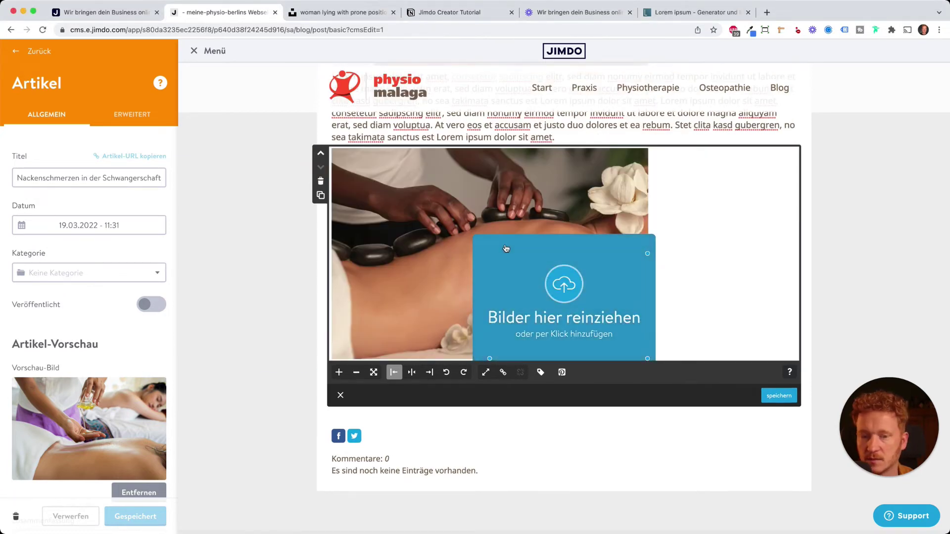
pyautogui.click(779, 396)
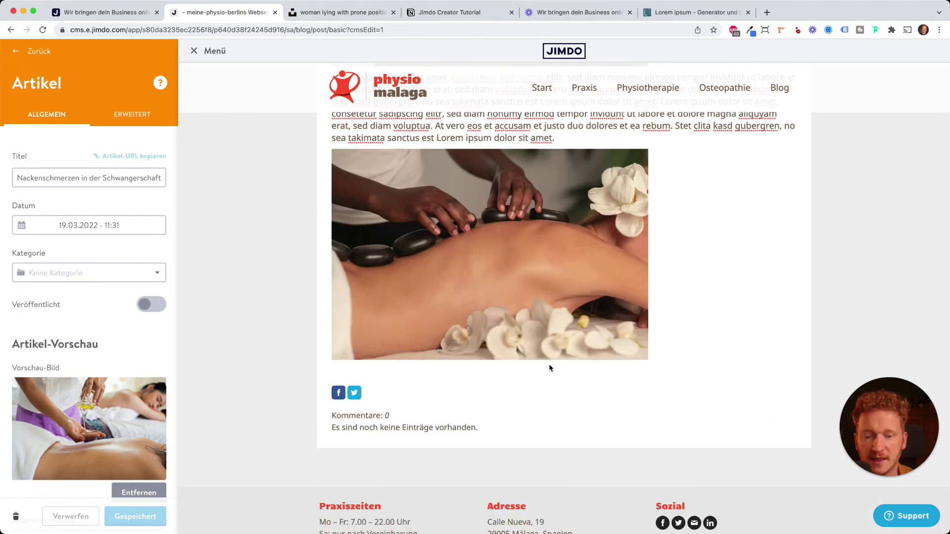
# Add an empty video block and an empty image-with-text block below the hot-stone massage photo
pyautogui.click(564, 364)
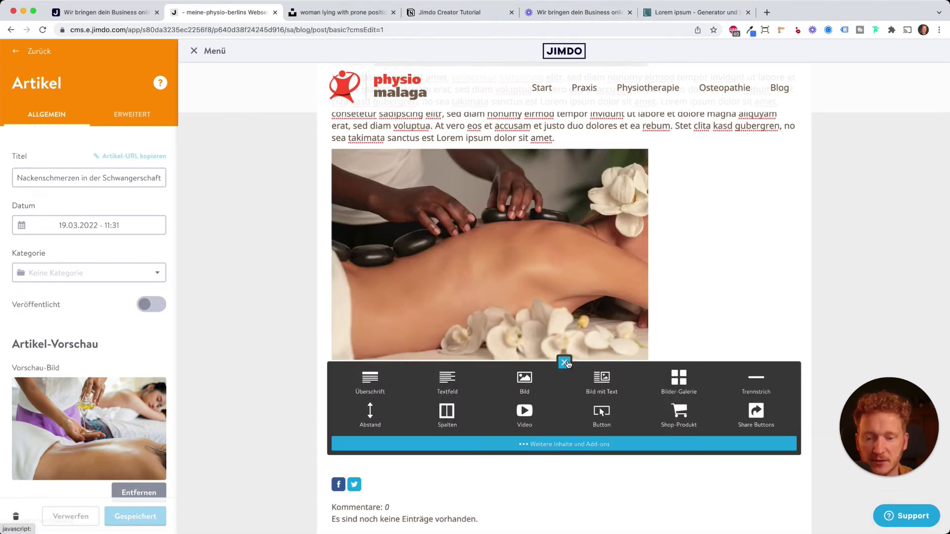
pyautogui.click(523, 412)
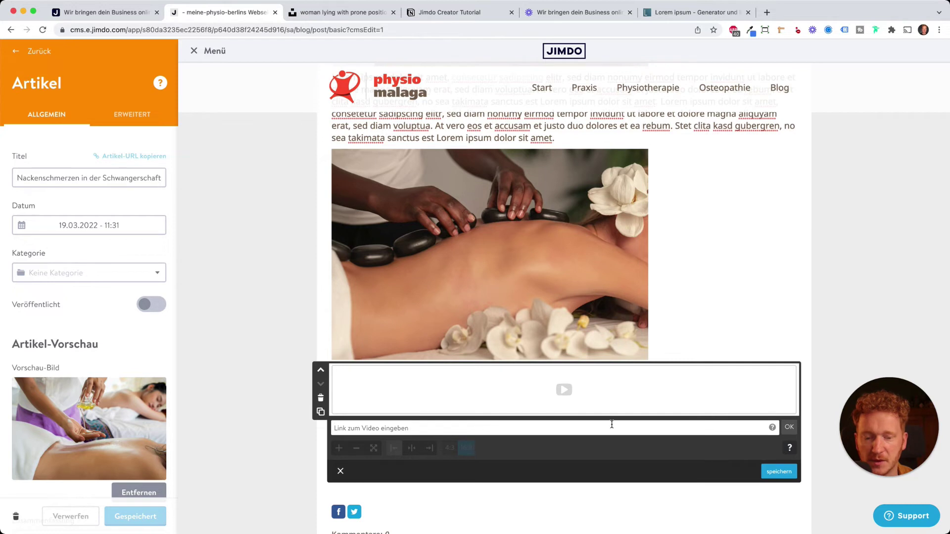
pyautogui.click(340, 468)
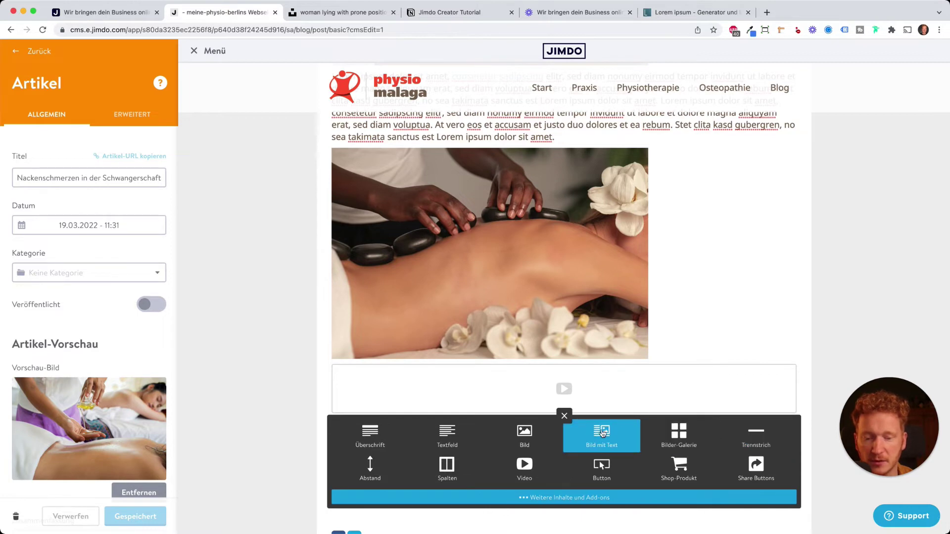
pyautogui.click(600, 440)
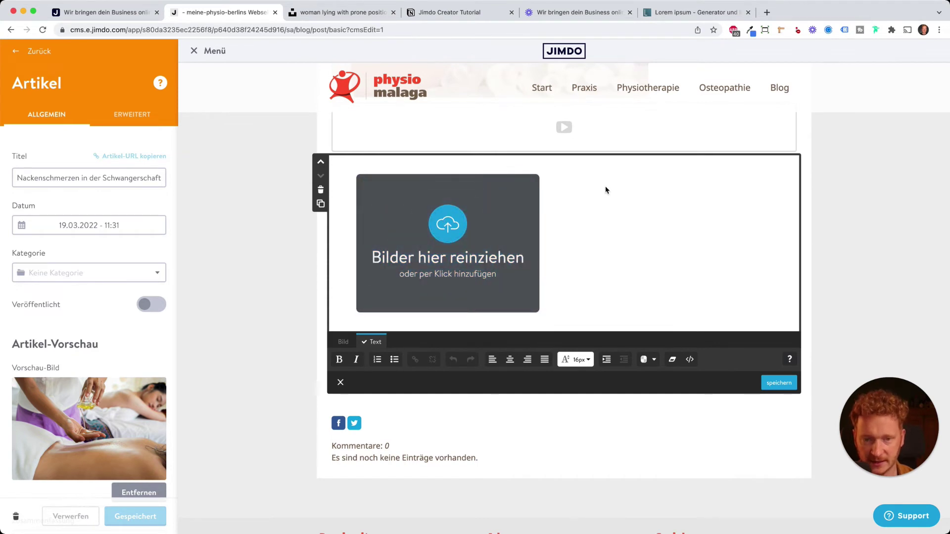
pyautogui.click(768, 385)
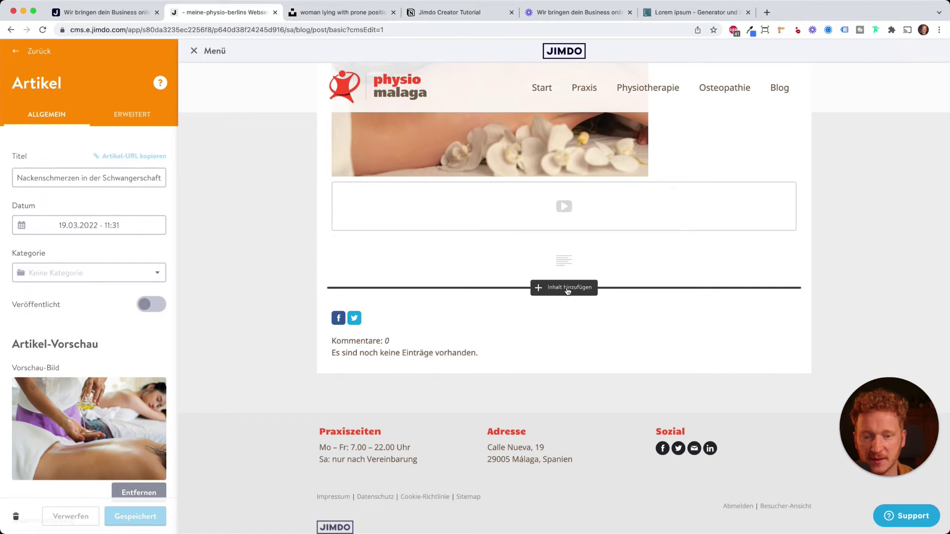
# Examine the further content types and add-ons available for the article and view the POWR website that offers such plugins
pyautogui.click(564, 288)
pyautogui.click(566, 369)
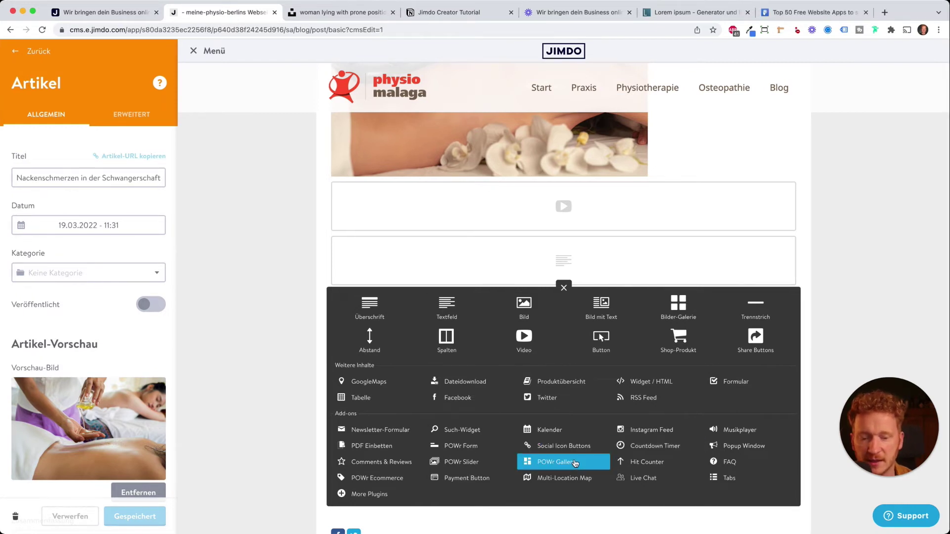
pyautogui.click(793, 16)
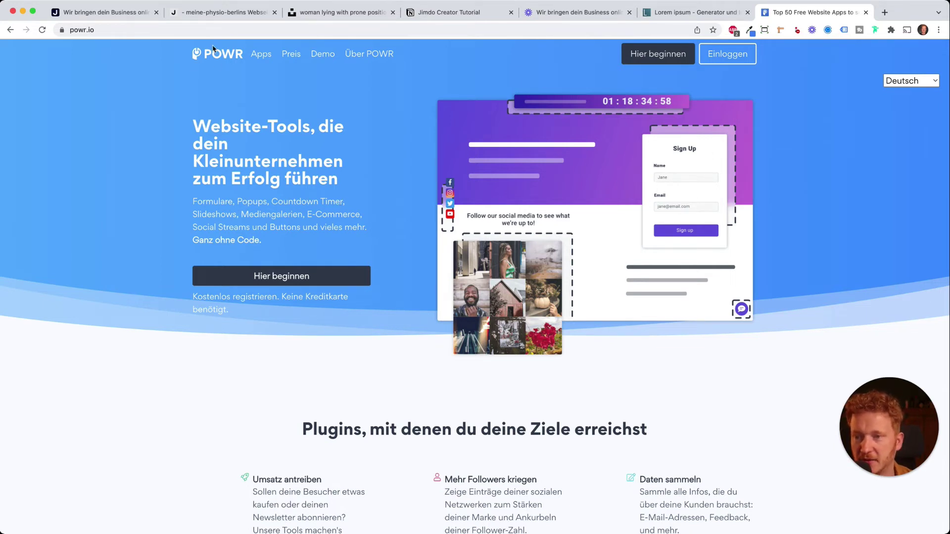
pyautogui.click(197, 15)
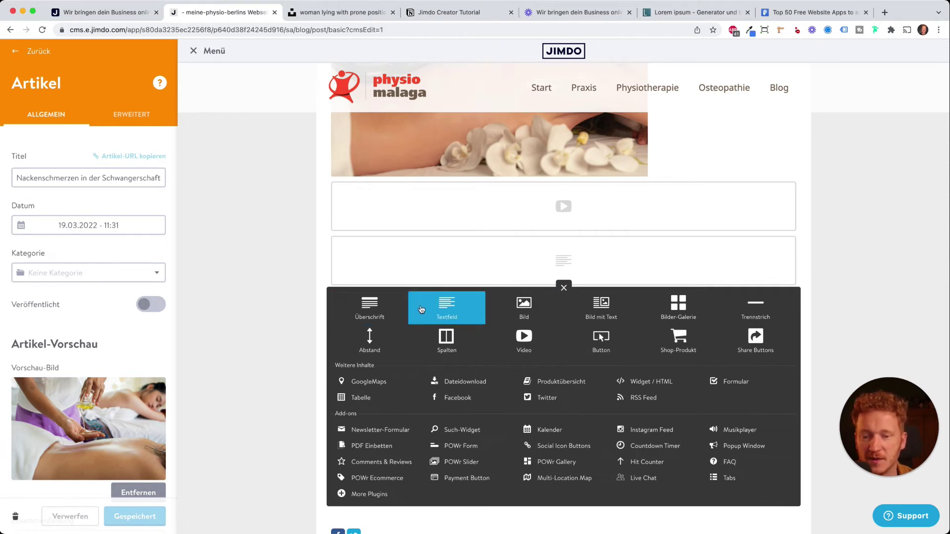
pyautogui.click(563, 288)
# Add a large heading reading "Überschrift 1" below the empty blocks at the article's end and save it
pyautogui.scroll(10, 551, 335)
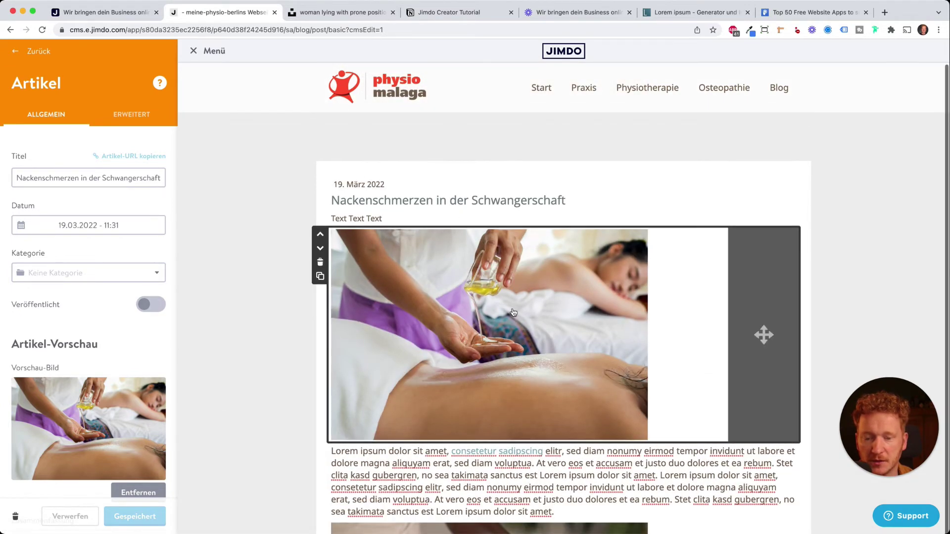
pyautogui.scroll(-10, 513, 313)
pyautogui.click(554, 290)
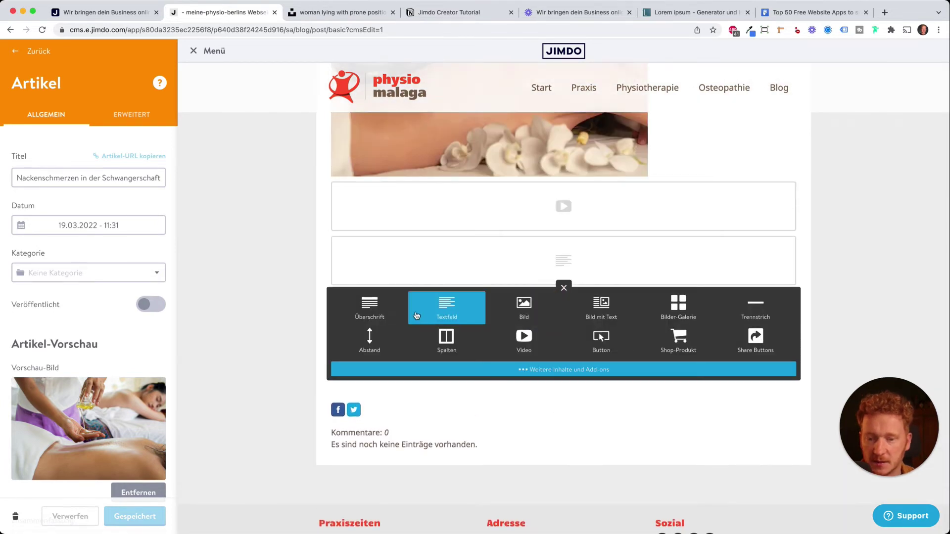
pyautogui.click(380, 310)
pyautogui.write('Überschrift 1')
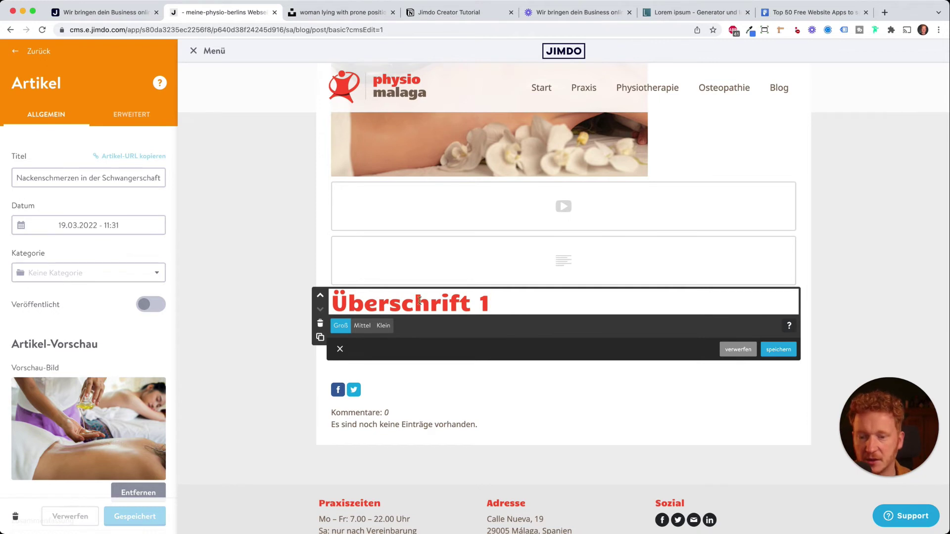
pyautogui.click(778, 350)
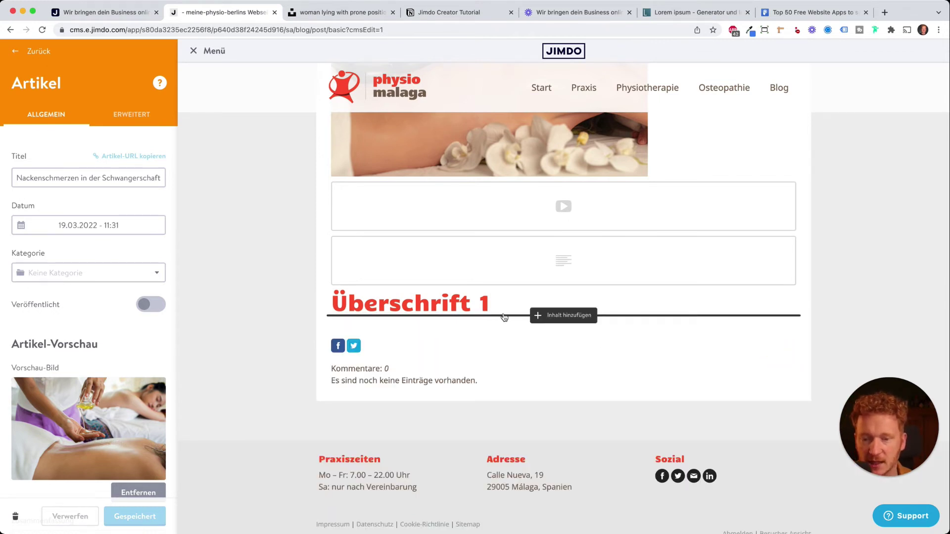
# Add a medium heading reading "Überschrift 2" and a small heading reading "Überschrift 3" below the large heading and save them
pyautogui.click(549, 316)
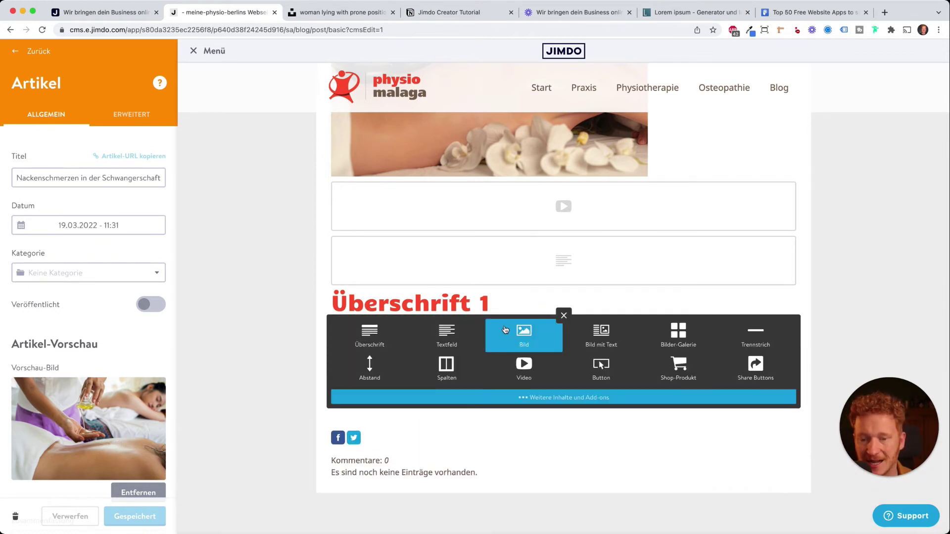
pyautogui.click(366, 341)
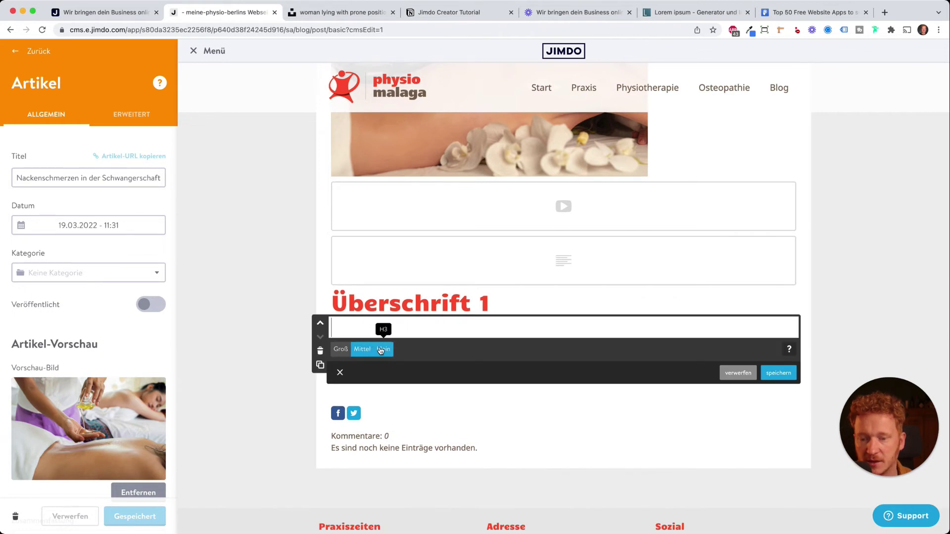
pyautogui.click(377, 328)
pyautogui.write('Übsch')
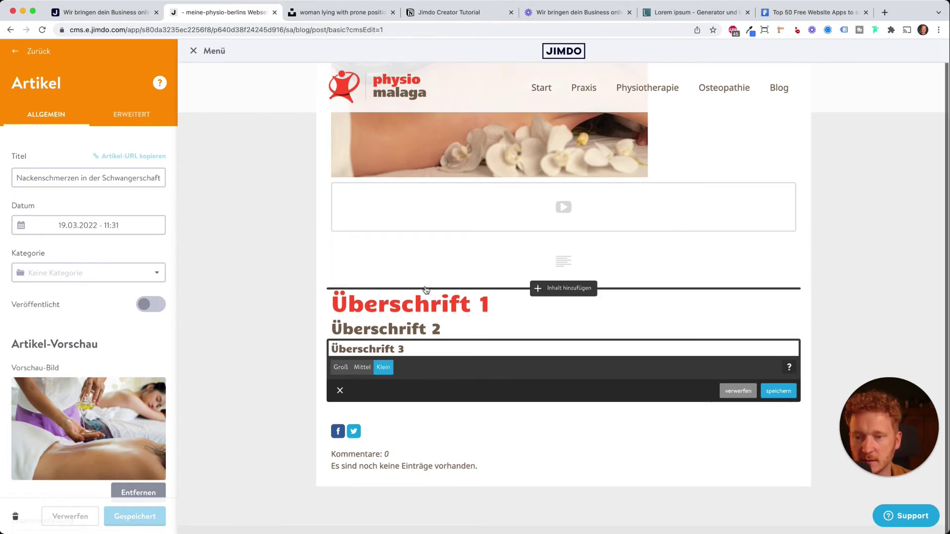
pyautogui.scroll(12, 400, 302)
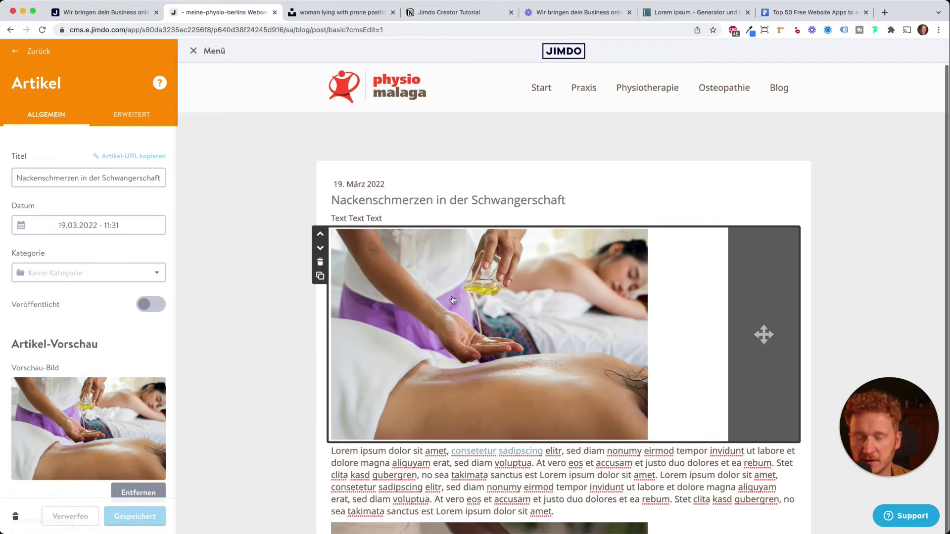
pyautogui.scroll(-10, 452, 300)
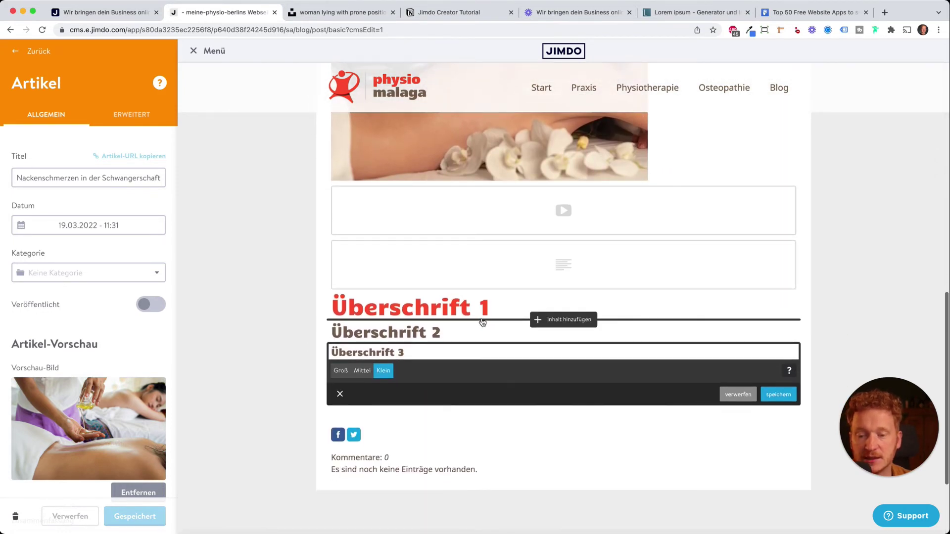
pyautogui.moveTo(450, 338)
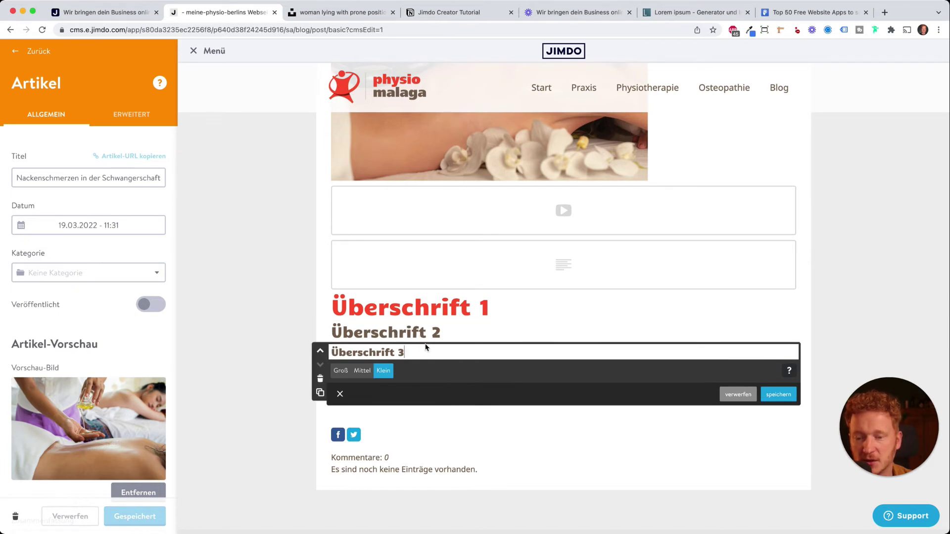
pyautogui.scroll(2, 435, 343)
pyautogui.scroll(10, 435, 343)
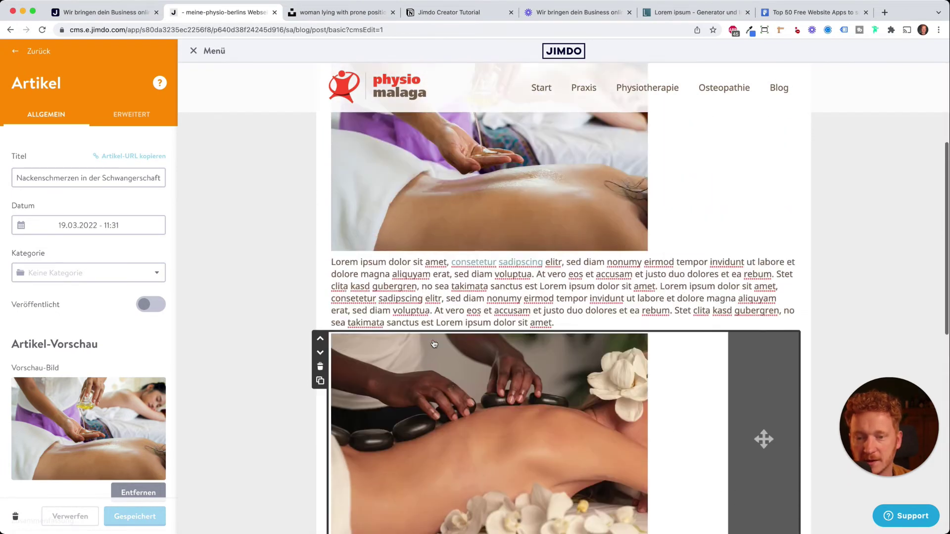
pyautogui.scroll(-12, 453, 284)
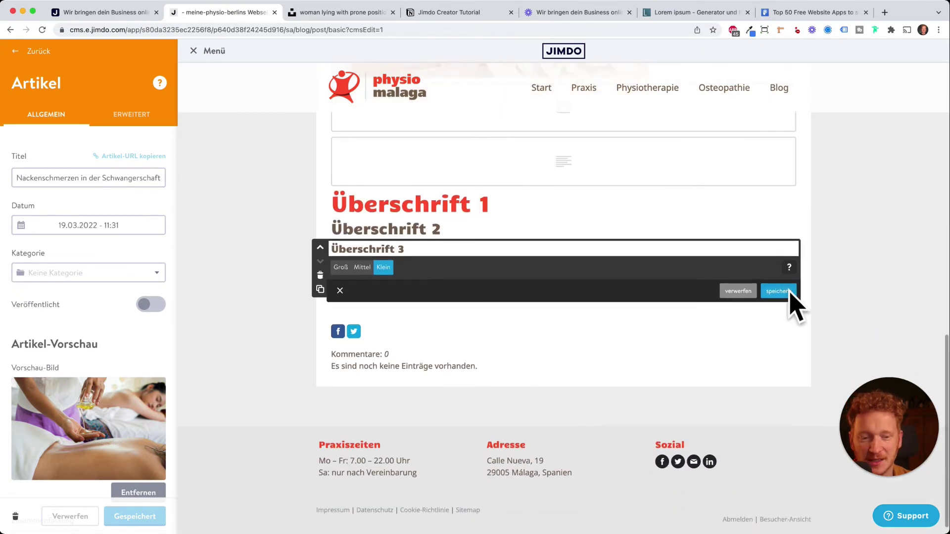
pyautogui.click(789, 292)
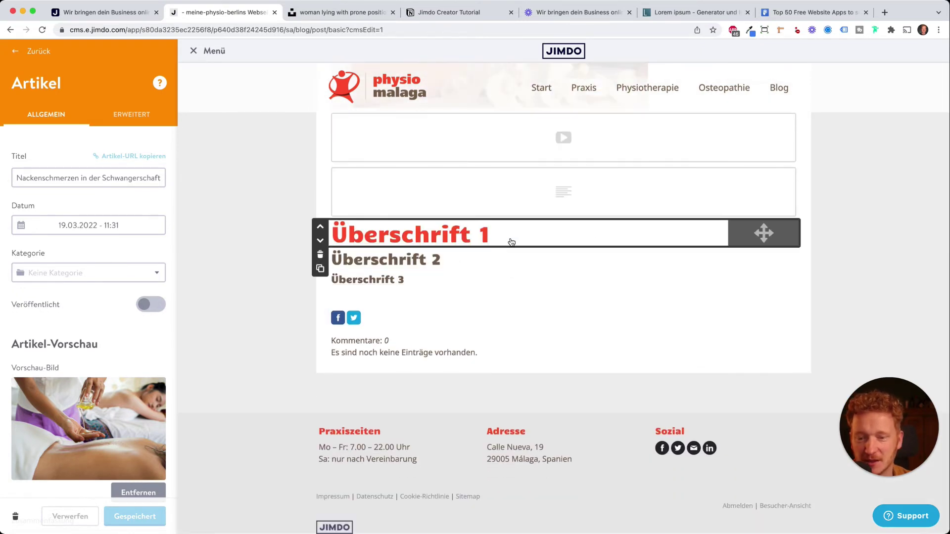
# Insert a text block with the Lorem ipsum placeholder paragraph under each of the headings "Überschrift 1" and "Überschrift 2"
pyautogui.click(548, 247)
pyautogui.click(444, 268)
pyautogui.click(548, 333)
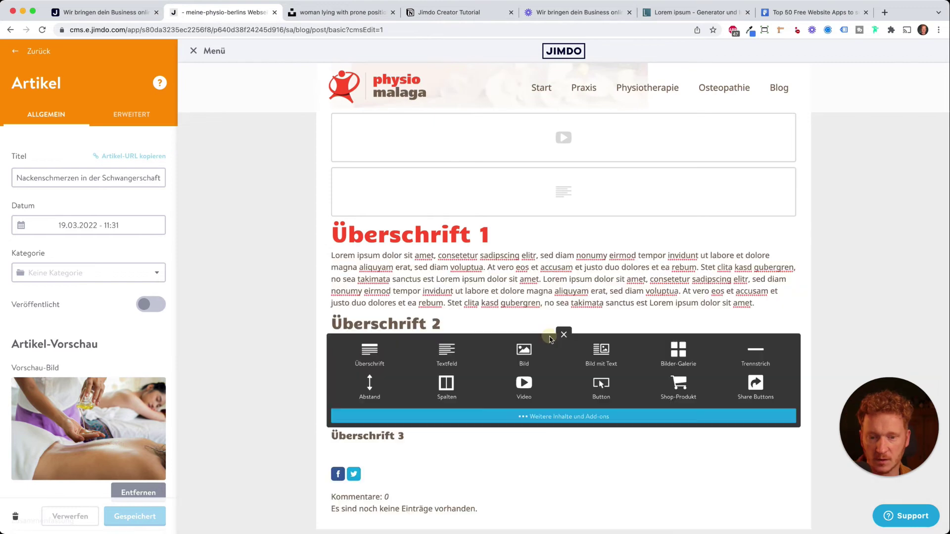
pyautogui.click(460, 350)
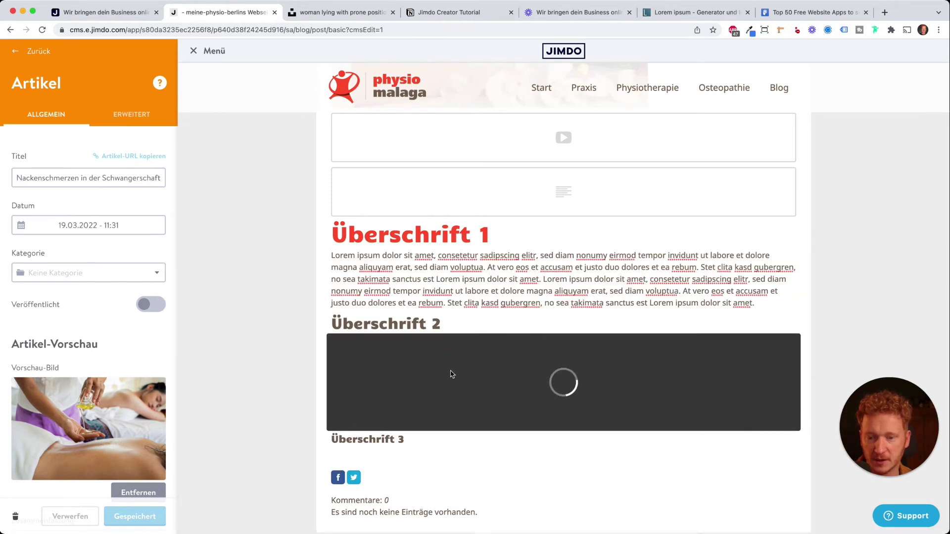
# Split the paragraph under "Überschrift 2" after each "sed diam voluptua." and save it as a three-item numbered list
pyautogui.click(488, 356)
pyautogui.press('Return')
pyautogui.click(524, 391)
pyautogui.press('Return')
pyautogui.moveTo(479, 416); pyautogui.dragTo(331, 342)
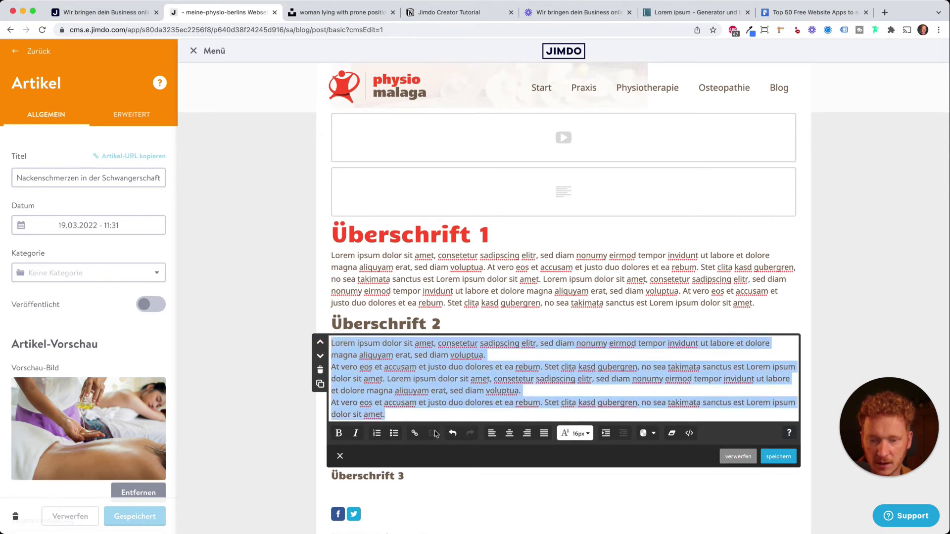
pyautogui.click(376, 433)
pyautogui.click(781, 466)
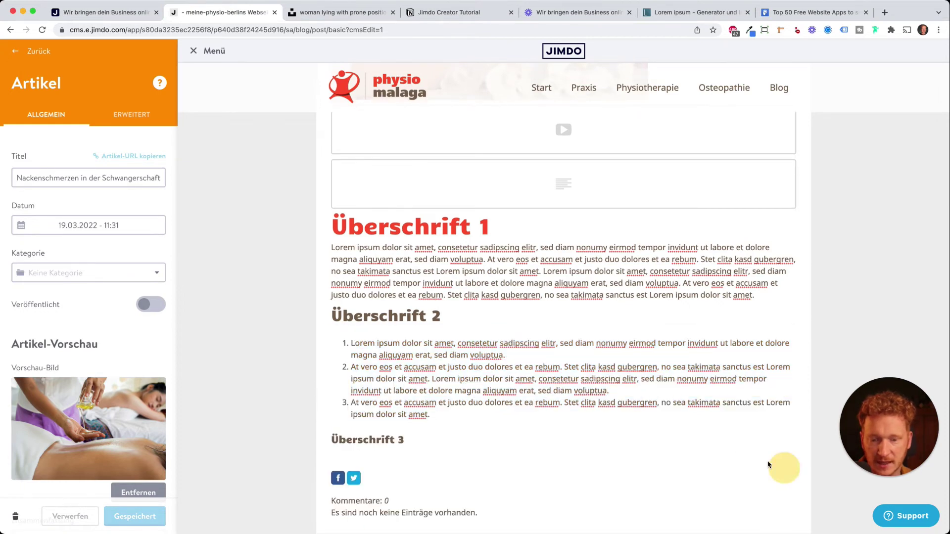
# Split the text under "Überschrift 1" into three paragraphs, breaking before each "Stet clita kasd gubergren", and save it
pyautogui.click(504, 261)
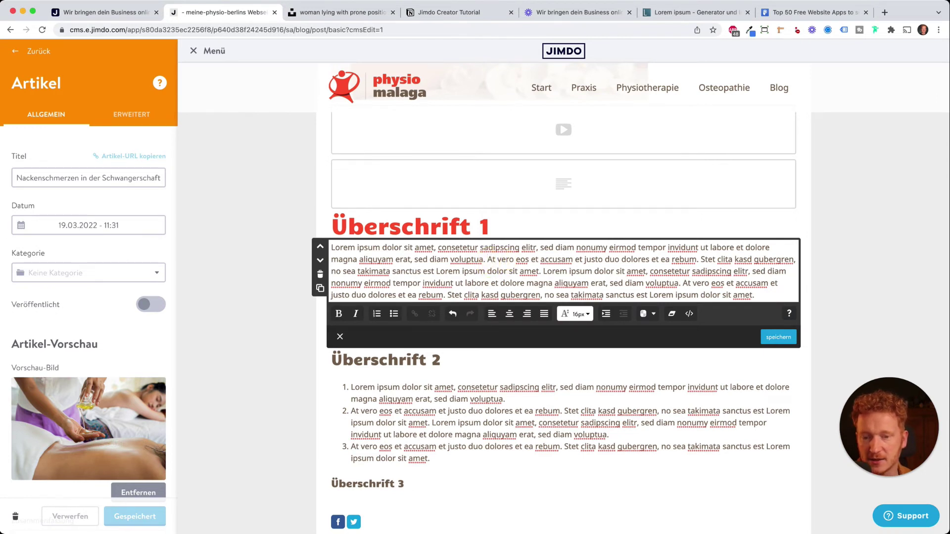
pyautogui.click(702, 259)
pyautogui.press('Return')
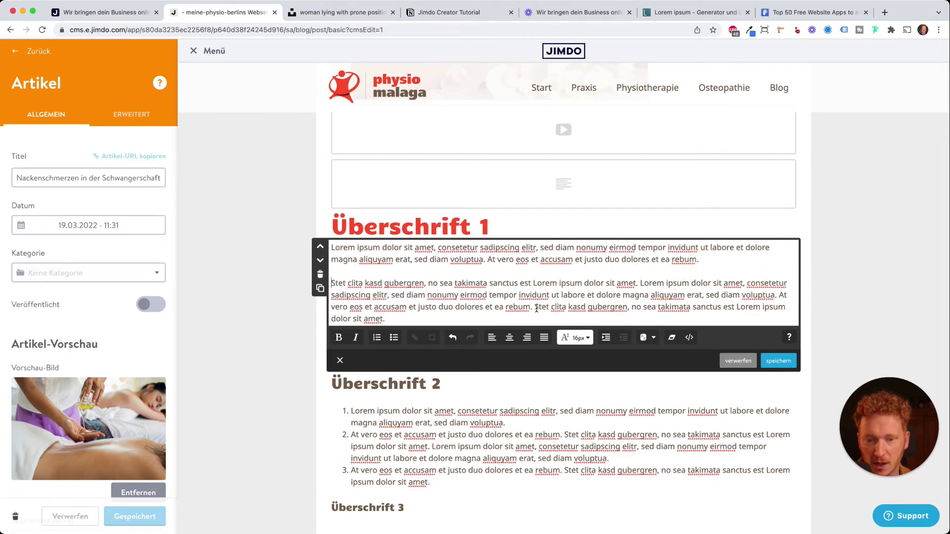
pyautogui.click(536, 308)
pyautogui.press('Return')
pyautogui.click(794, 377)
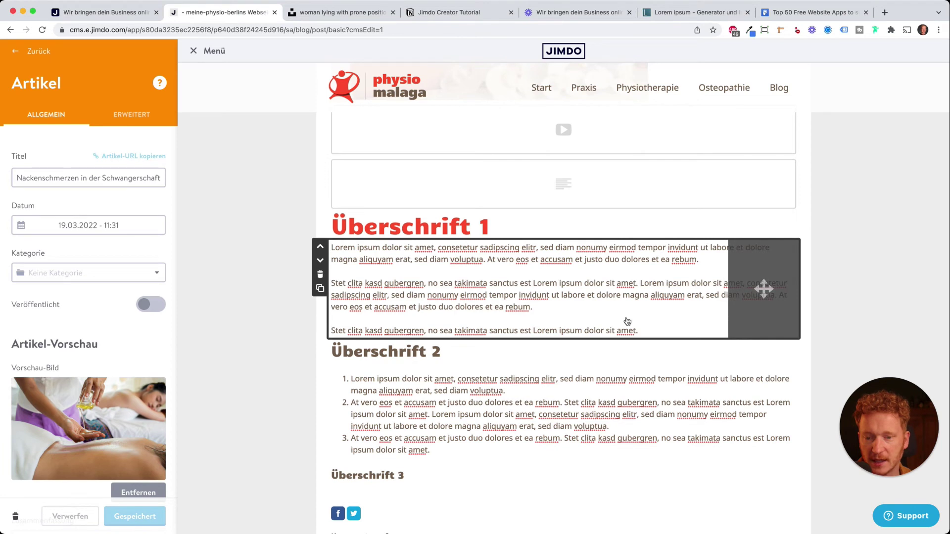
# Insert a 69 px spacer between the text under "Überschrift 1" and the heading "Überschrift 2" and save it
pyautogui.scroll(-2, 673, 321)
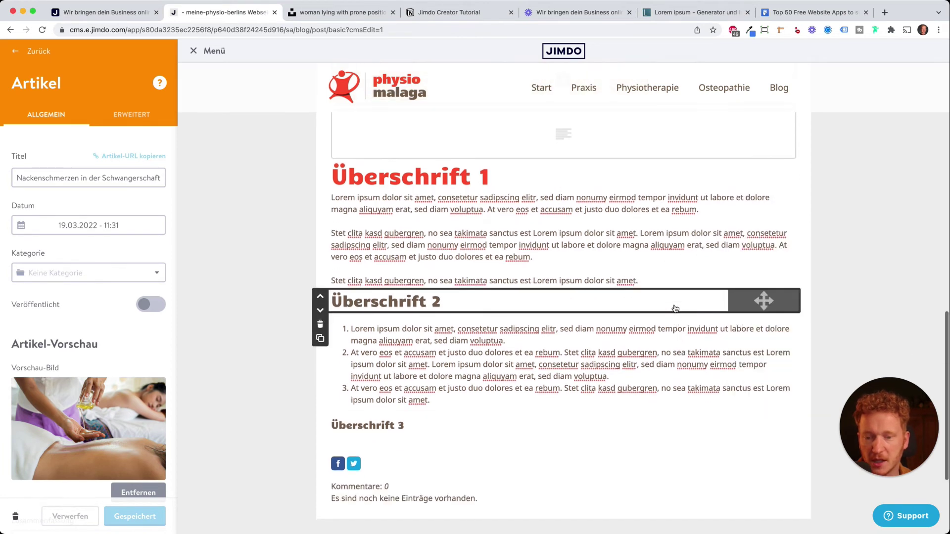
pyautogui.click(554, 291)
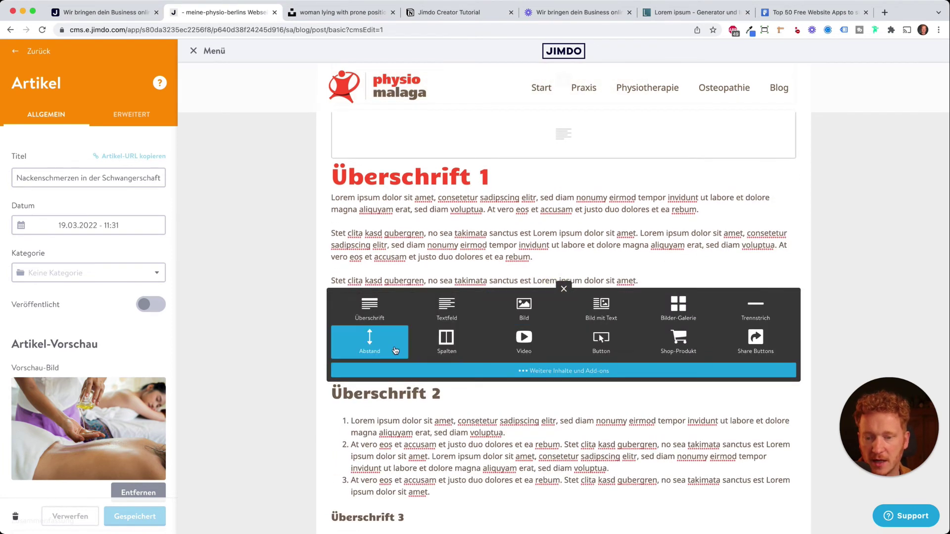
pyautogui.click(373, 339)
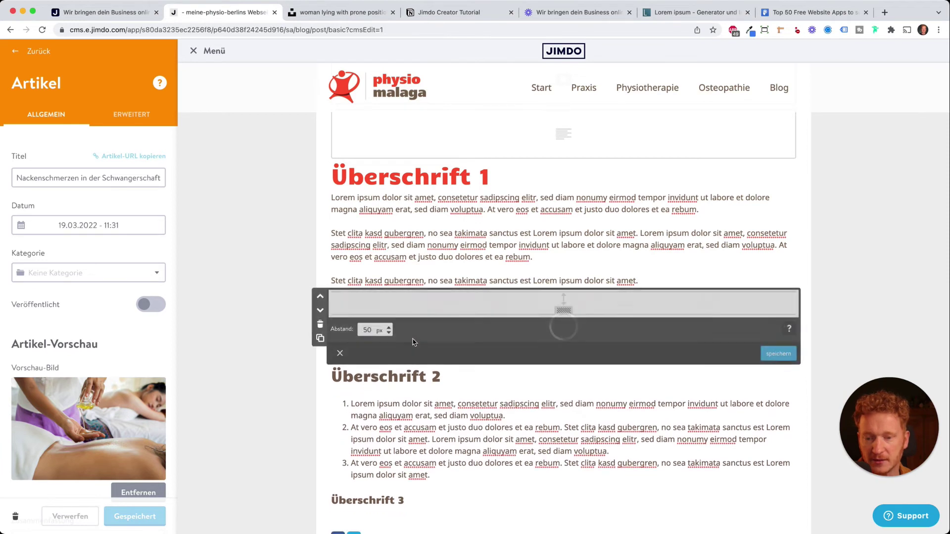
pyautogui.moveTo(560, 311)
pyautogui.mouseDown()
pyautogui.moveTo(560, 341)
pyautogui.moveTo(562, 319)
pyautogui.mouseUp()
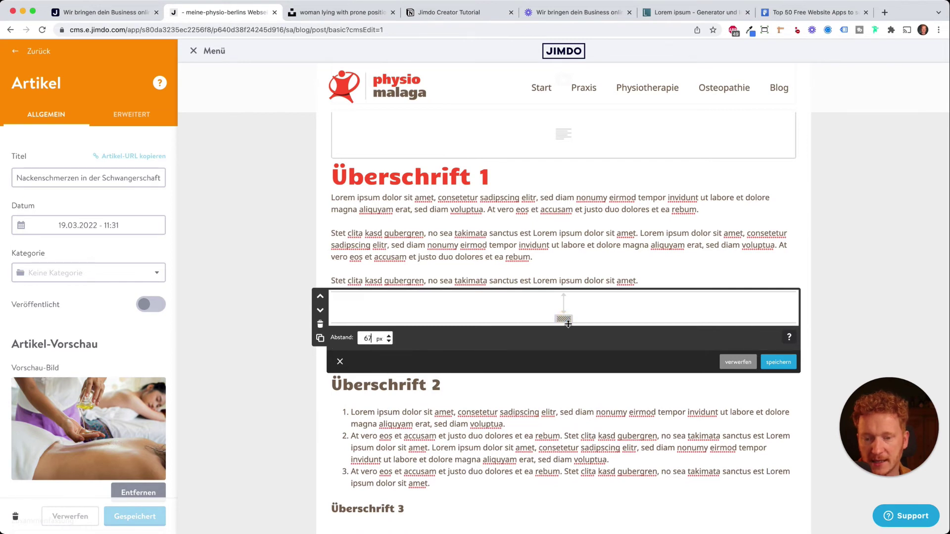
pyautogui.moveTo(566, 321); pyautogui.dragTo(568, 318)
pyautogui.click(777, 363)
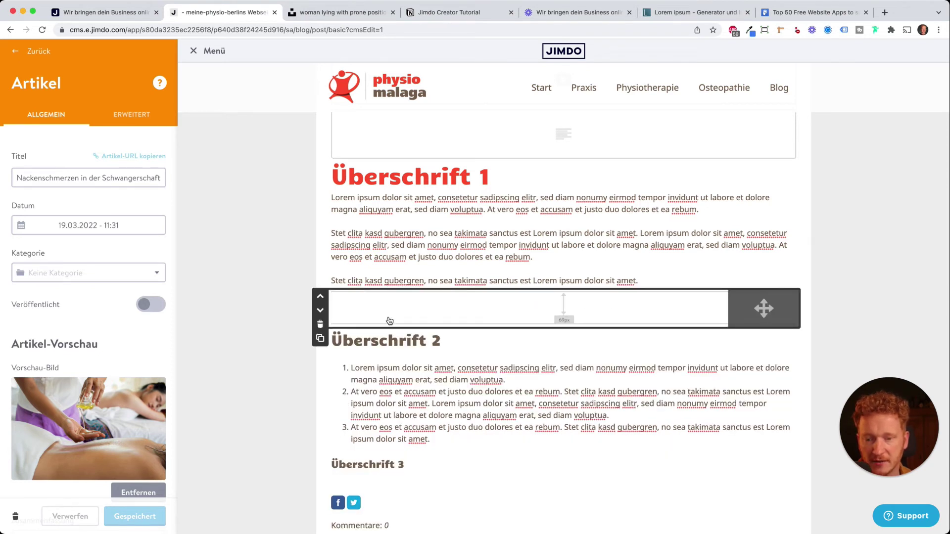
# Duplicate the spacer above "Überschrift 2", save the copy and move it above the heading "Überschrift 1"
pyautogui.click(320, 338)
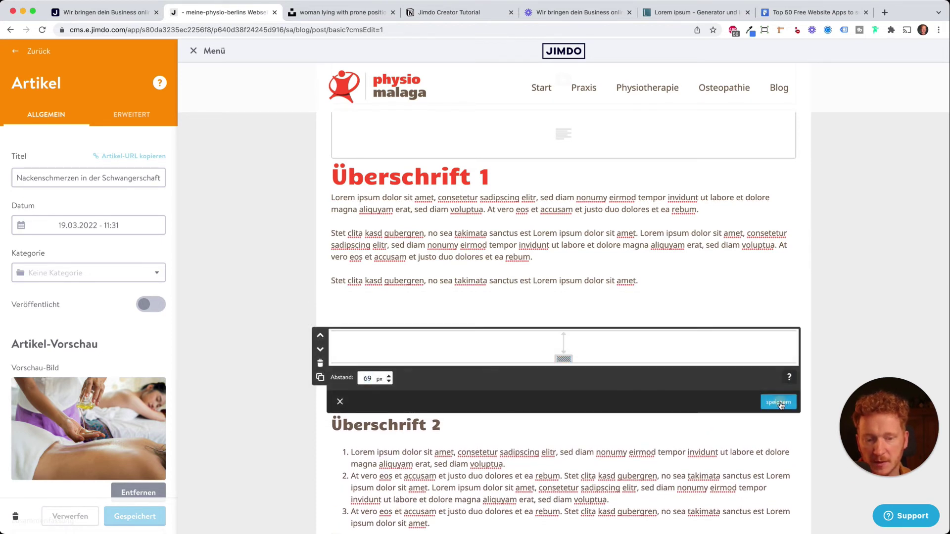
pyautogui.click(779, 405)
pyautogui.moveTo(772, 346); pyautogui.dragTo(602, 205)
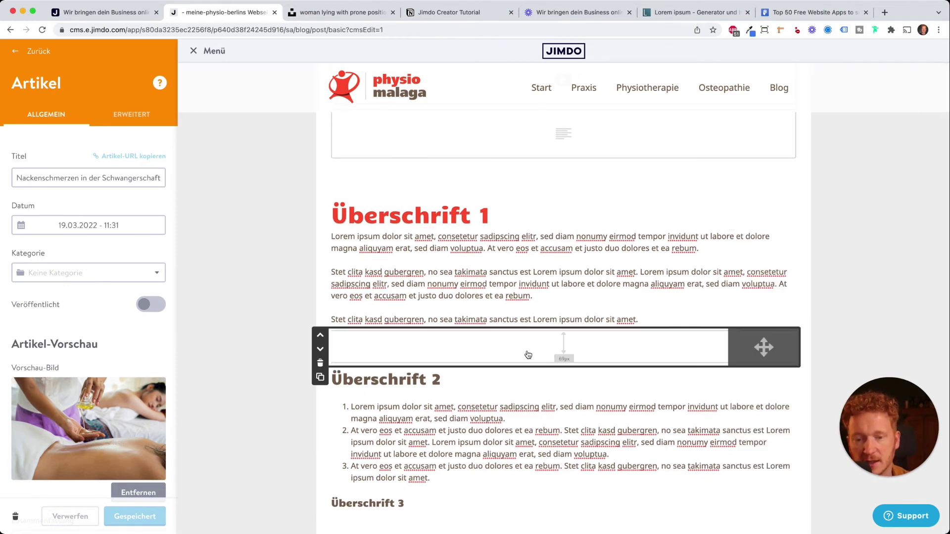
# Delete the oil massage photo directly below the article's "Text Text Text" line
pyautogui.click(573, 329)
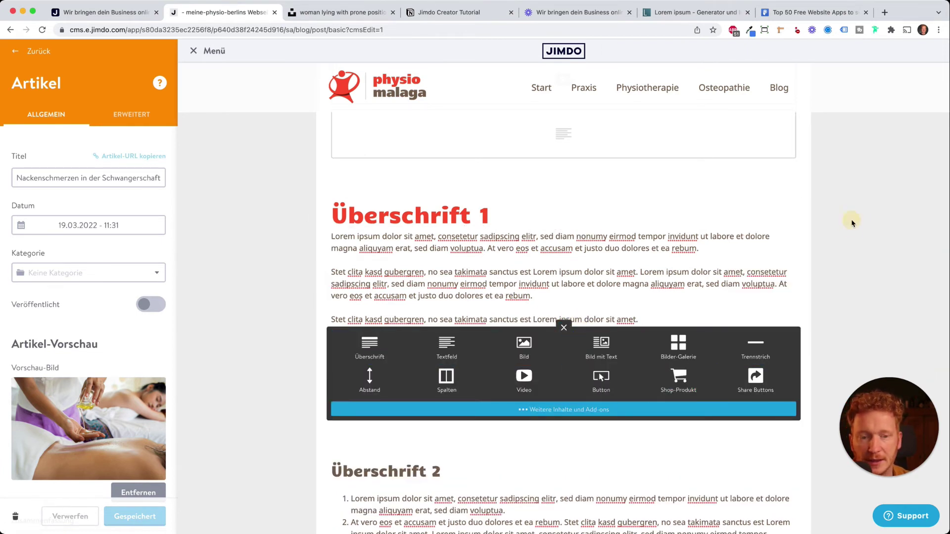
pyautogui.scroll(10, 811, 240)
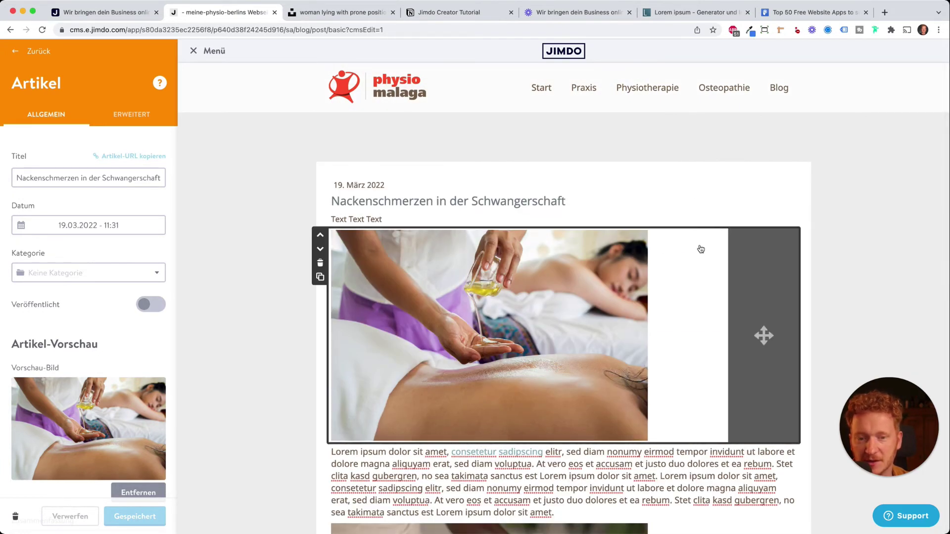
pyautogui.click(320, 265)
pyautogui.click(539, 253)
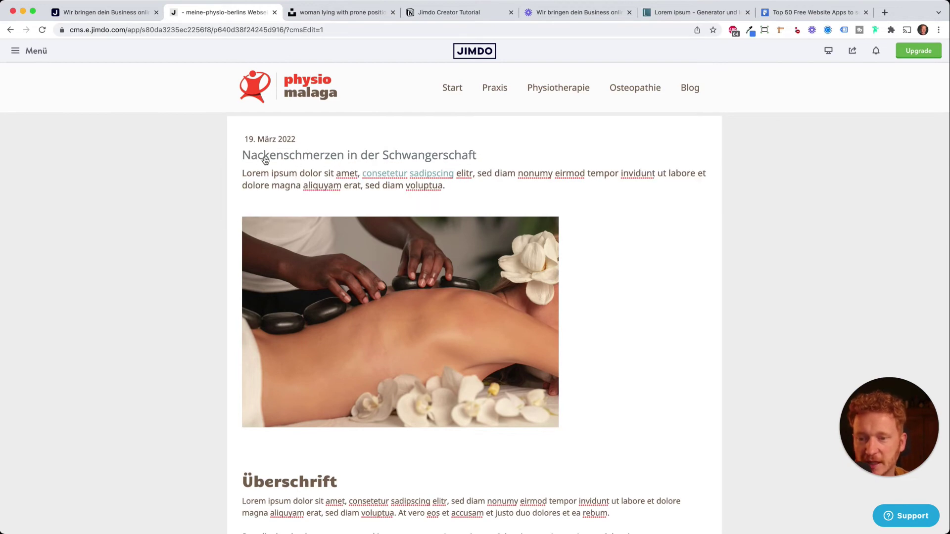
# Review the article's layout from the intro text and photo through the spacers, headings and numbered list
pyautogui.scroll(-2, 460, 282)
pyautogui.scroll(4, 292, 218)
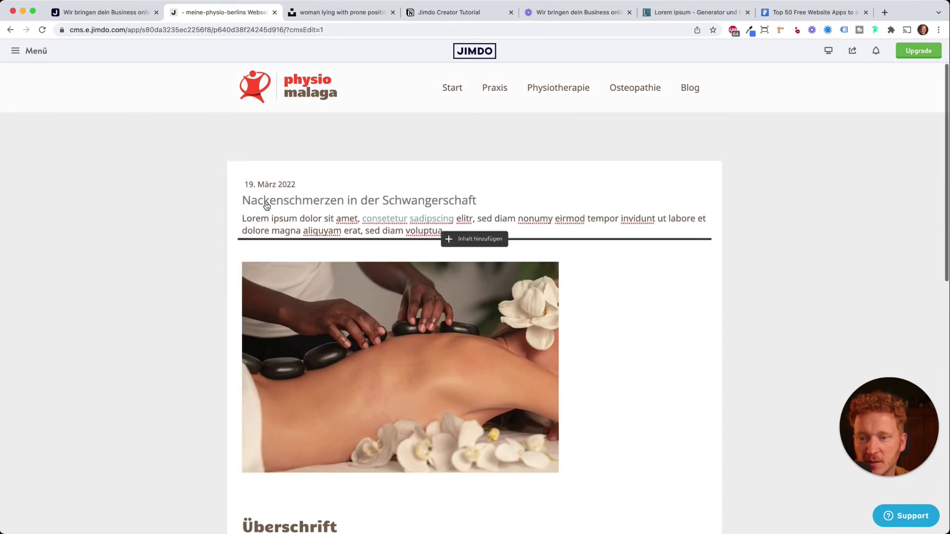
pyautogui.scroll(-6, 396, 228)
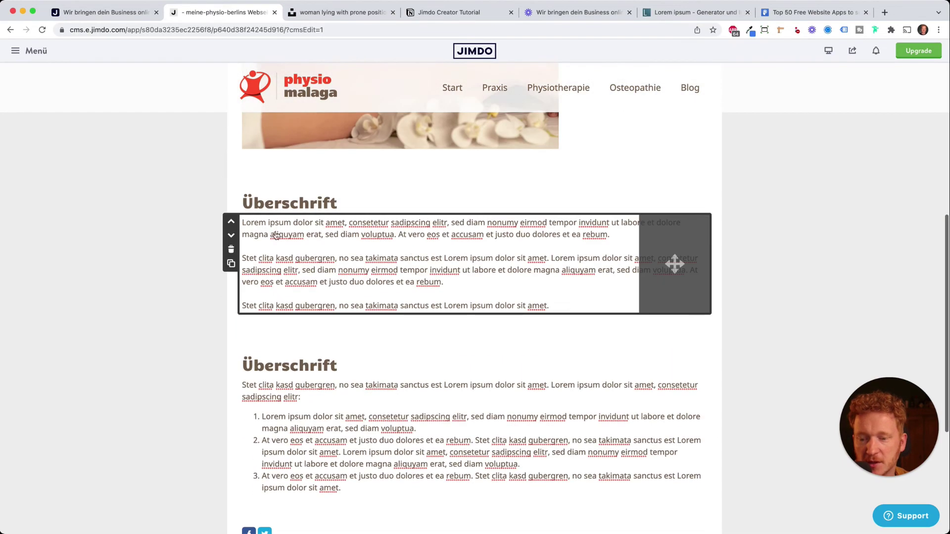
pyautogui.scroll(-1, 423, 386)
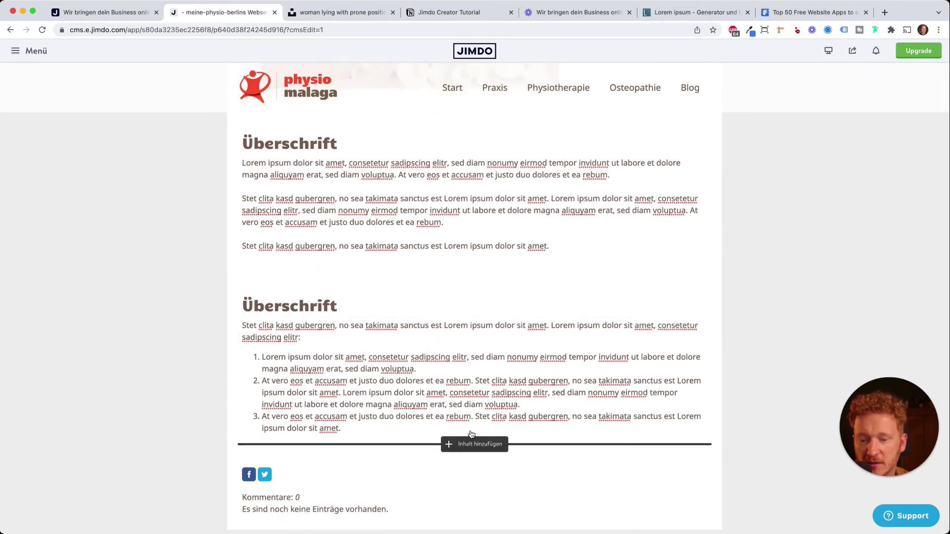
pyautogui.scroll(8, 471, 435)
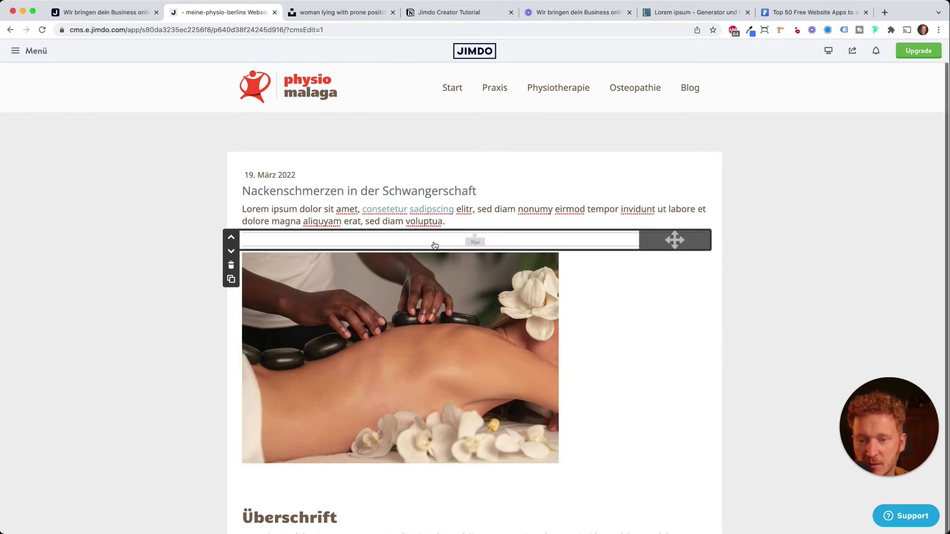
pyautogui.scroll(-5, 457, 241)
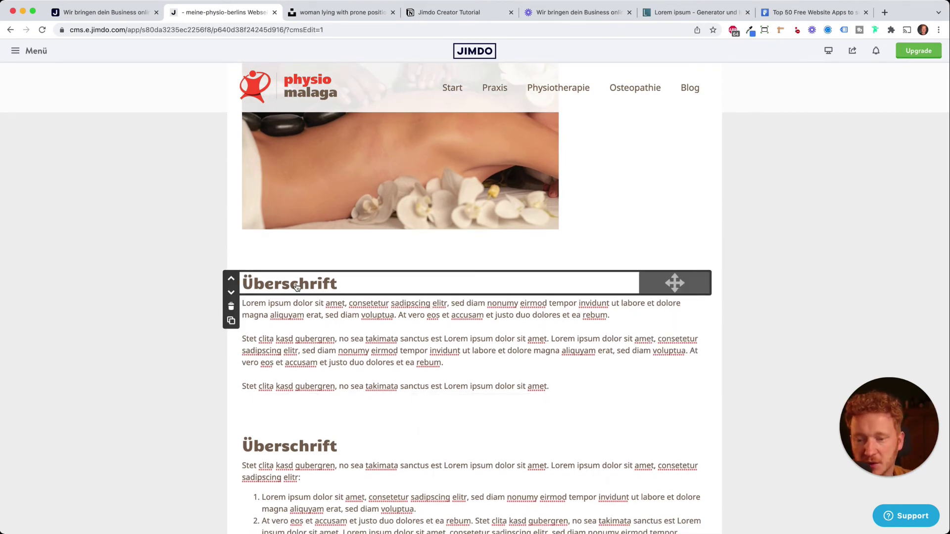
pyautogui.scroll(-2, 332, 289)
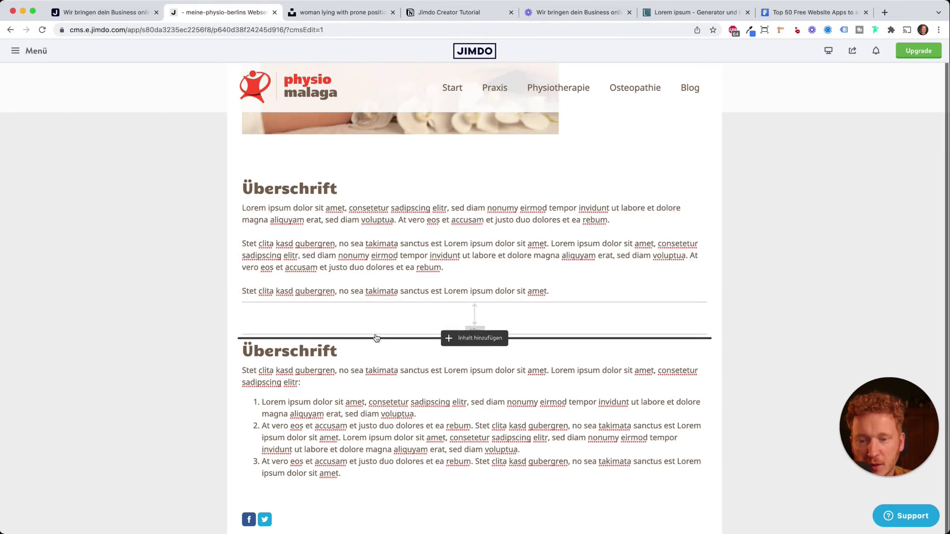
pyautogui.scroll(4, 376, 338)
pyautogui.scroll(3, 376, 338)
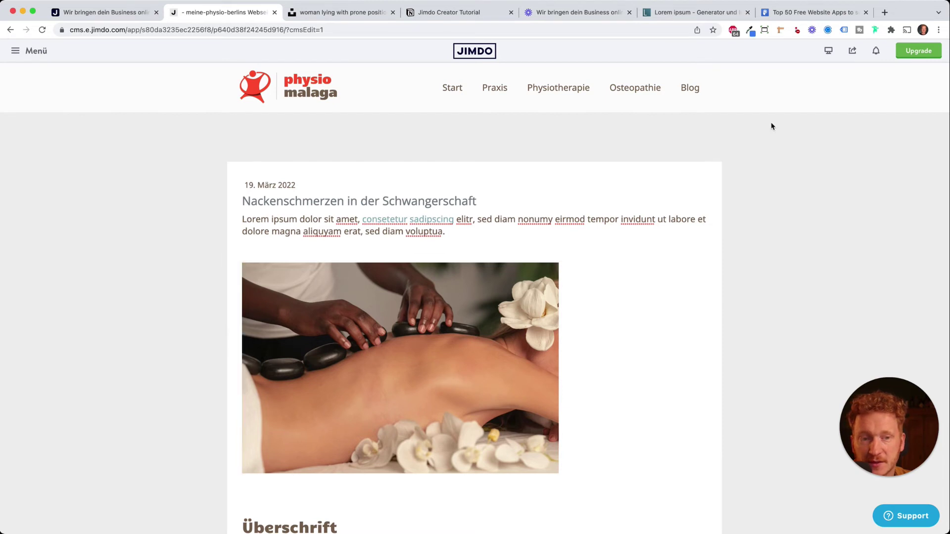
# Open the article's preview, accept all cookies and look through the article as visitors see it
pyautogui.click(829, 52)
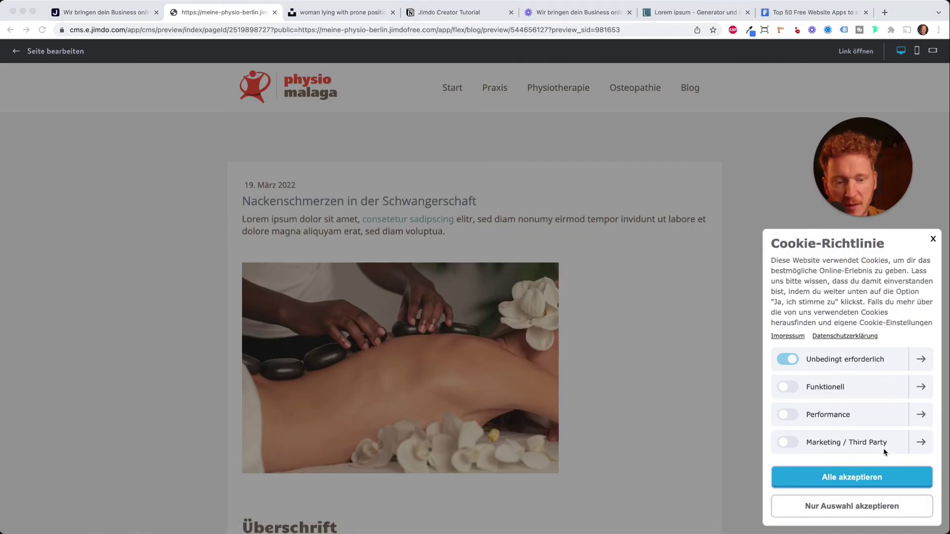
pyautogui.click(866, 482)
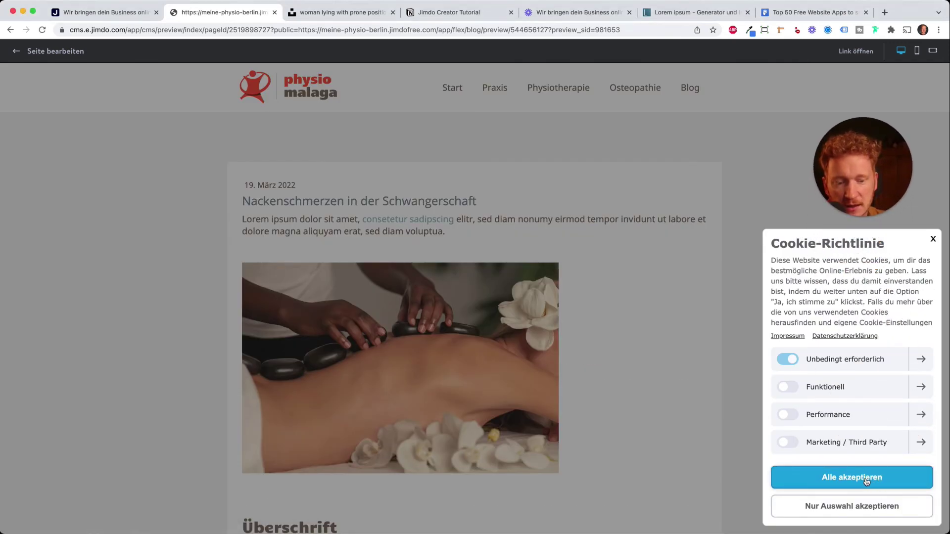
pyautogui.scroll(-2, 615, 342)
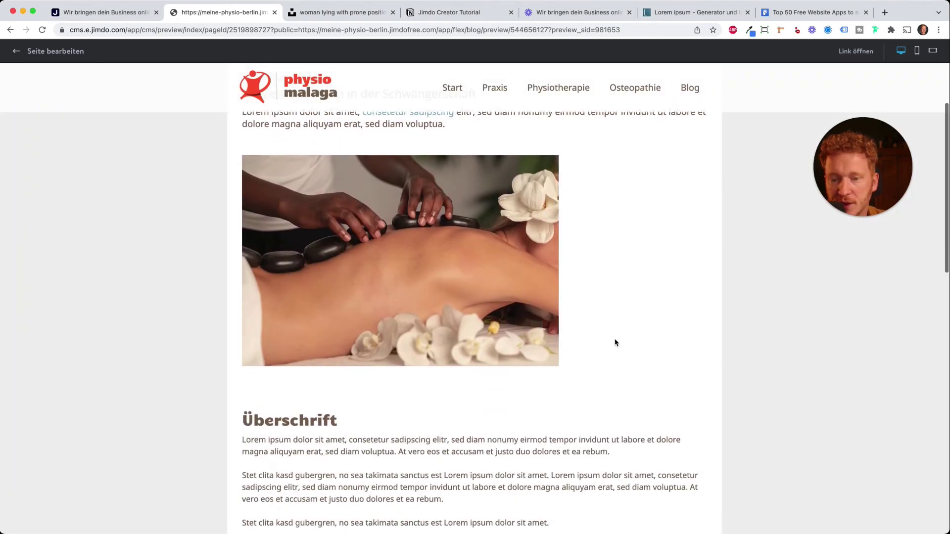
pyautogui.scroll(-6, 615, 341)
pyautogui.scroll(8, 615, 339)
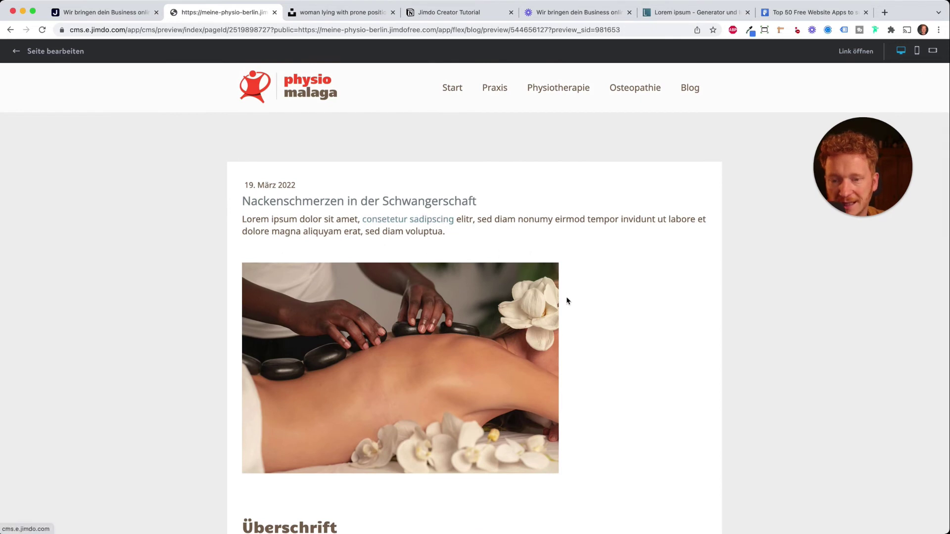
# Examine the share buttons and comment form below the previewed article, and return to editing the page
pyautogui.scroll(-10, 567, 300)
pyautogui.scroll(-2, 574, 294)
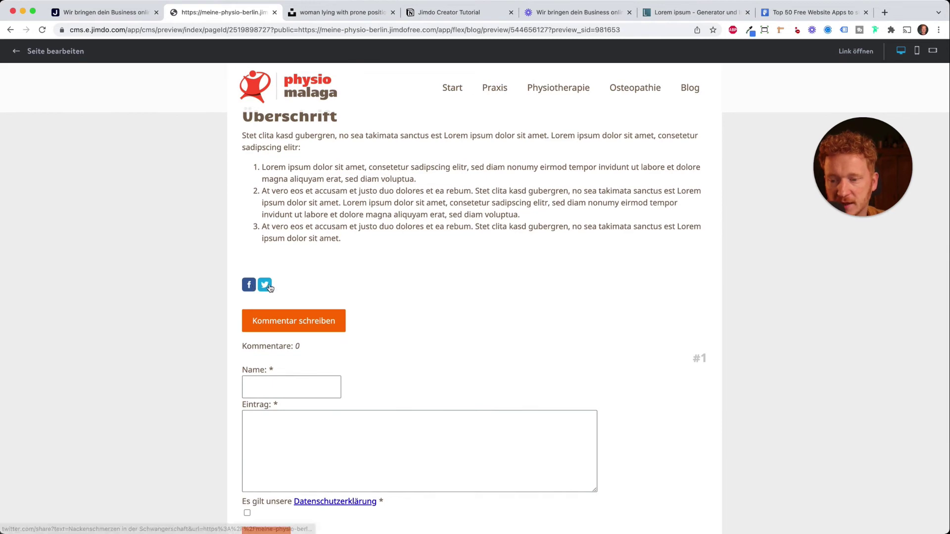
pyautogui.click(336, 420)
pyautogui.scroll(-2, 343, 424)
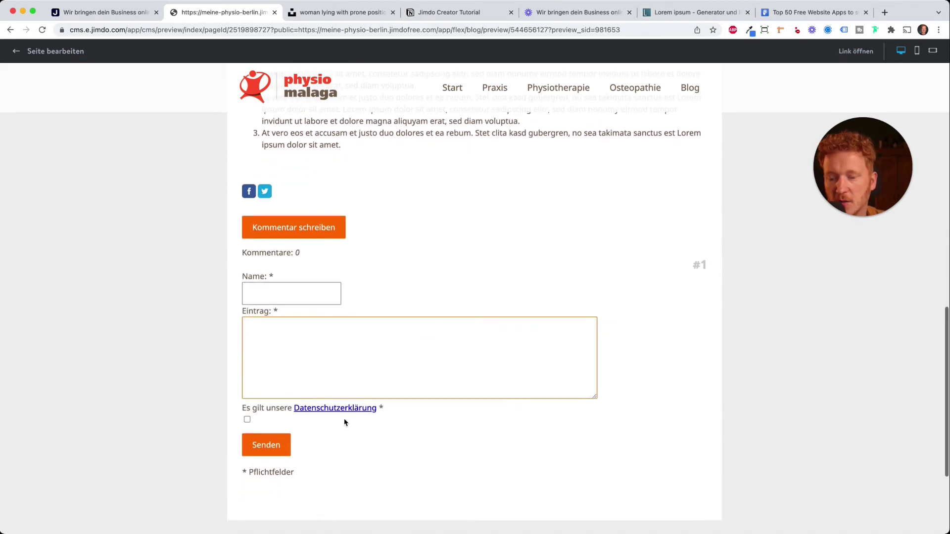
pyautogui.scroll(12, 338, 313)
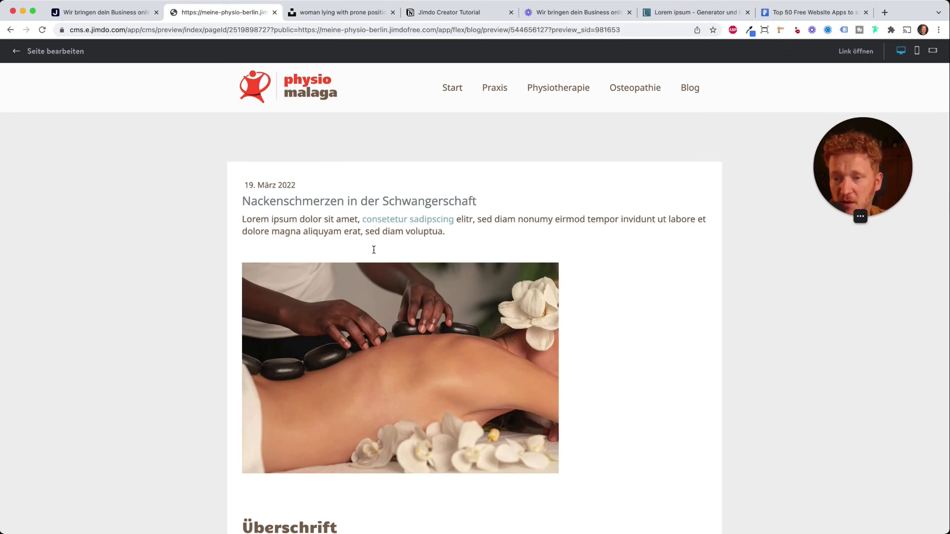
pyautogui.scroll(-15, 402, 299)
pyautogui.scroll(3, 384, 290)
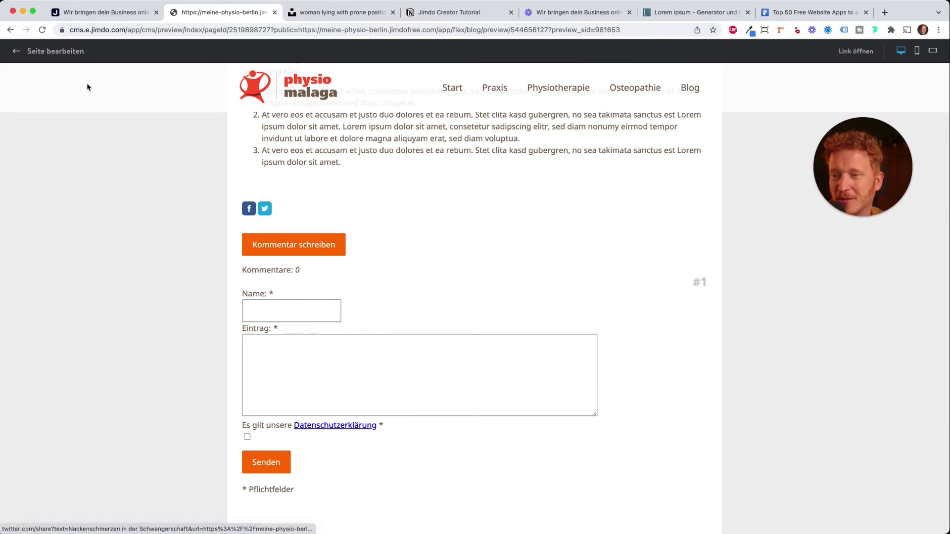
pyautogui.click(64, 59)
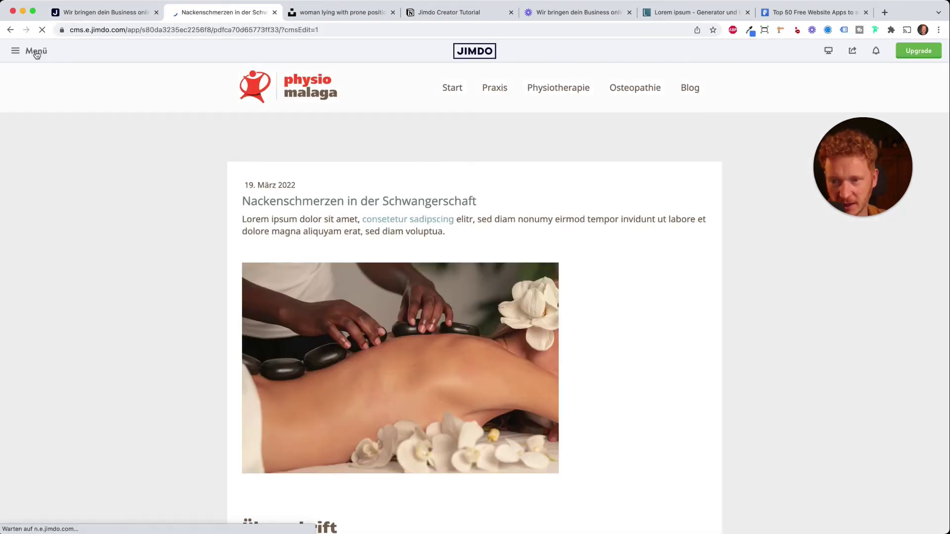
# Create a new blog category named "Nackenschmerzen" and save it
pyautogui.click(37, 51)
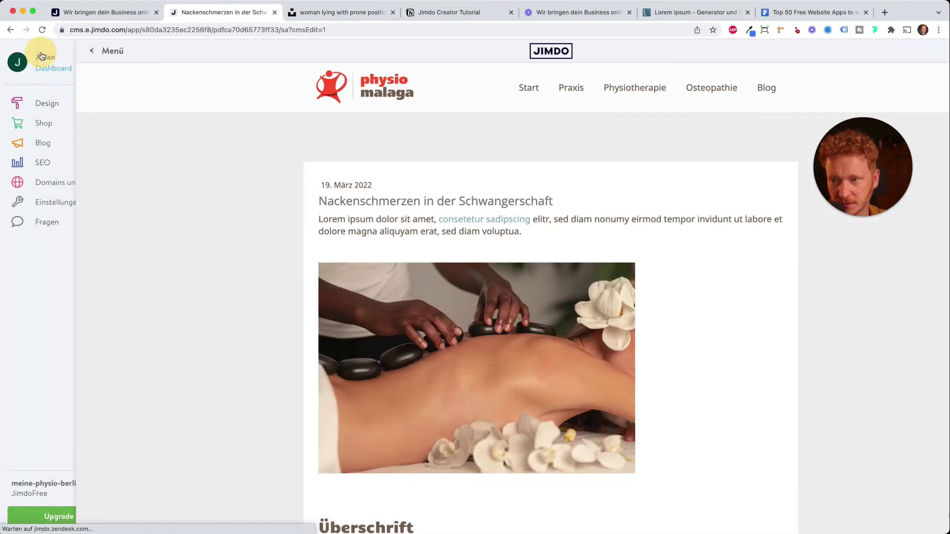
pyautogui.click(46, 141)
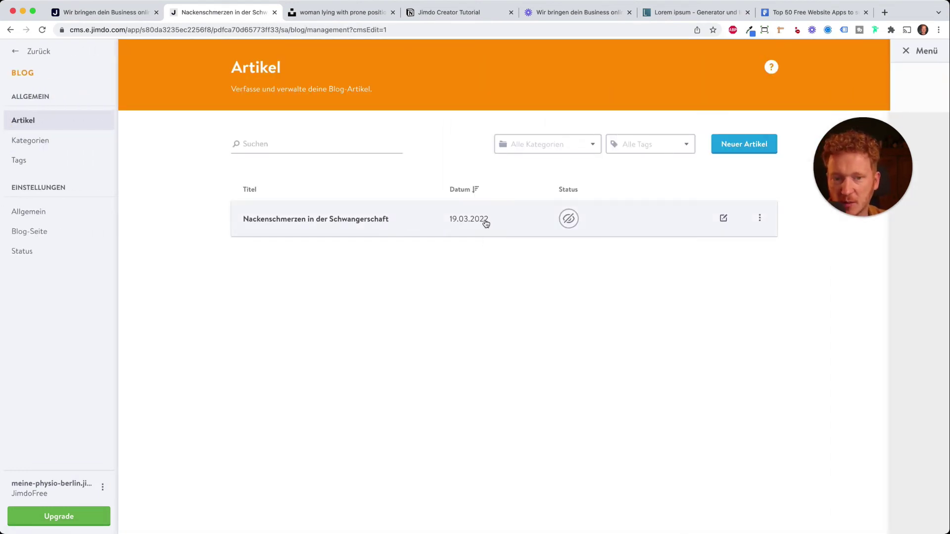
pyautogui.click(53, 141)
pyautogui.click(765, 144)
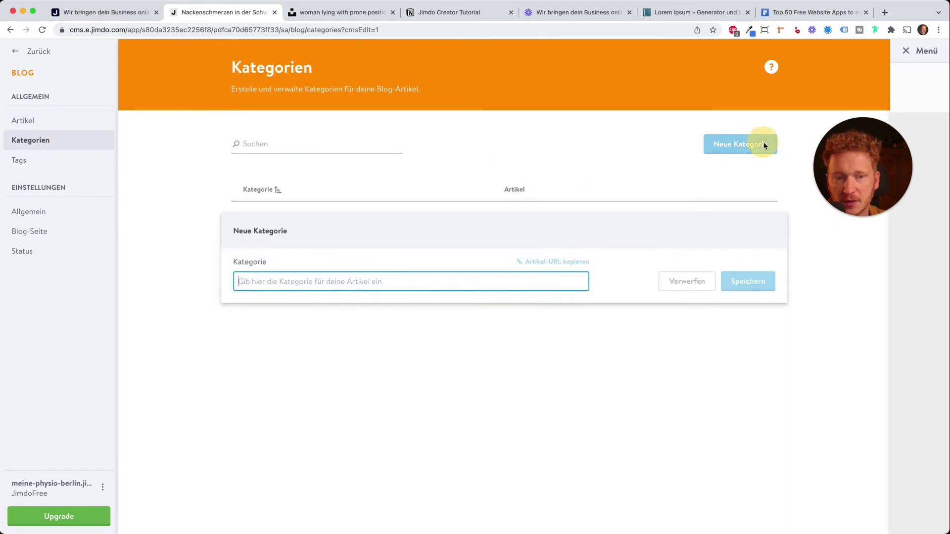
pyautogui.write('Nacken')
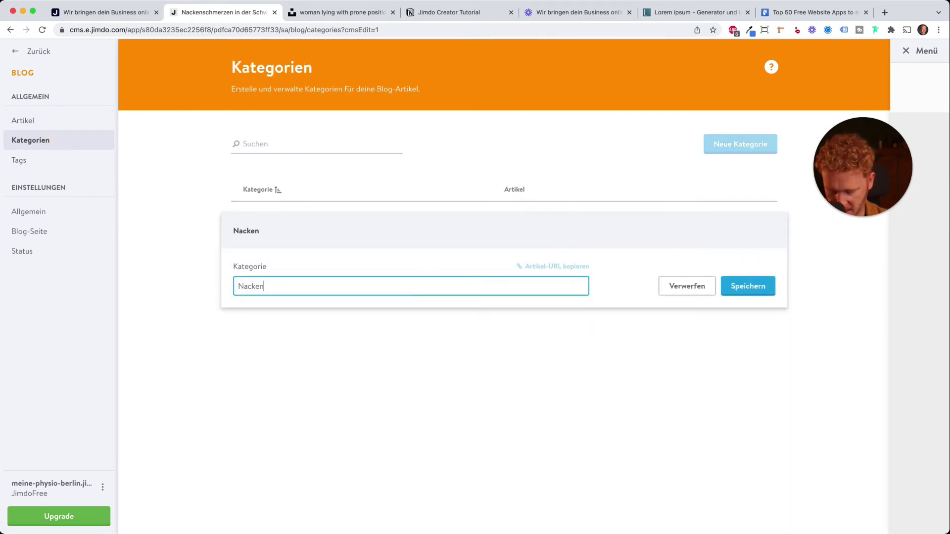
pyautogui.write('schmerzen')
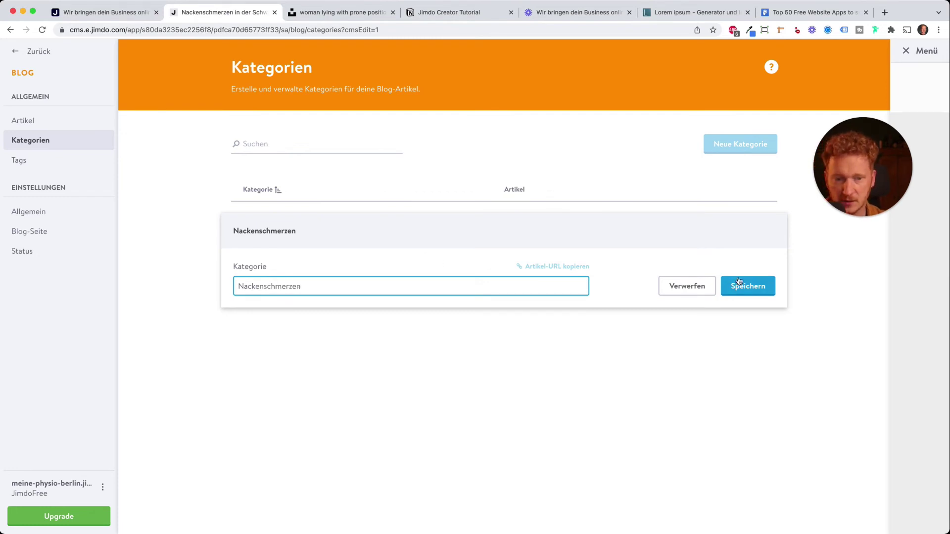
pyautogui.click(749, 286)
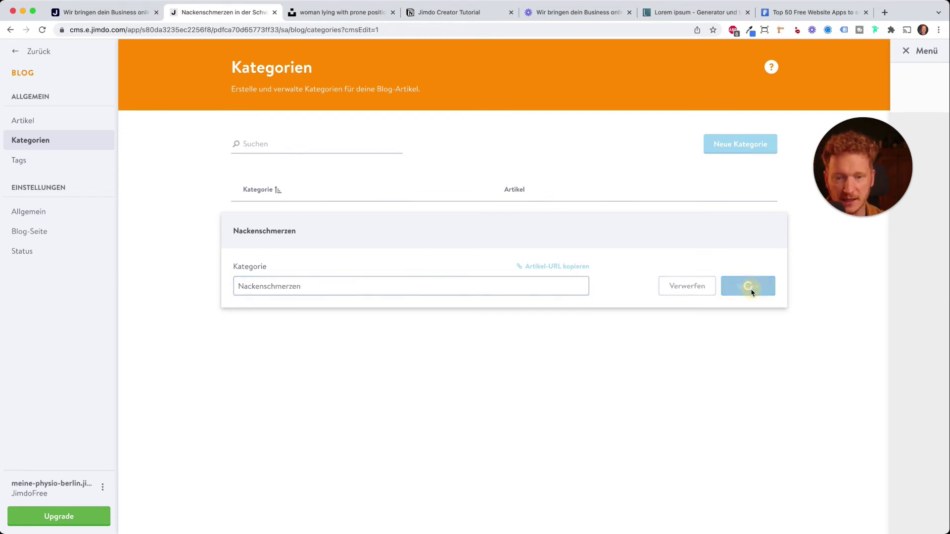
# Create a second blog category named "Rückenschmerzen" and save it
pyautogui.click(738, 144)
pyautogui.write('R')
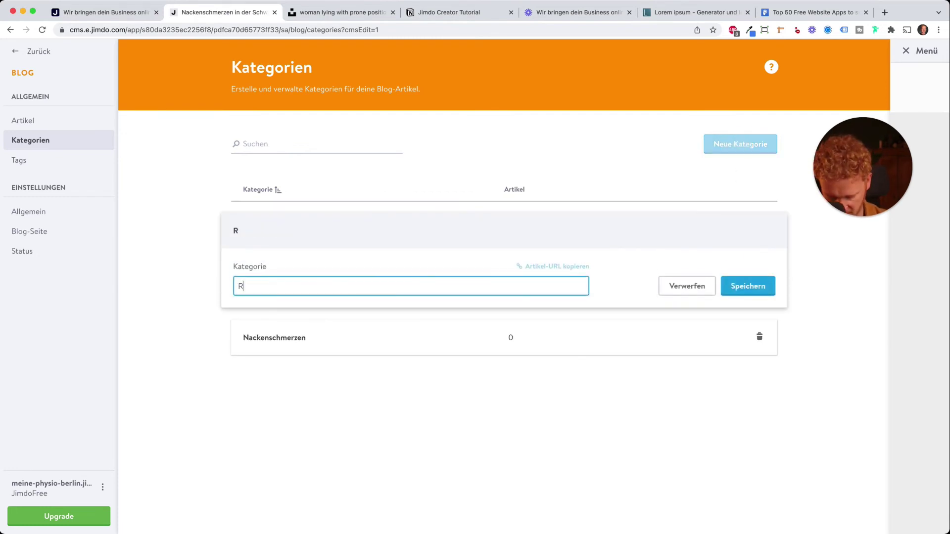
pyautogui.write('ückenschmerzen')
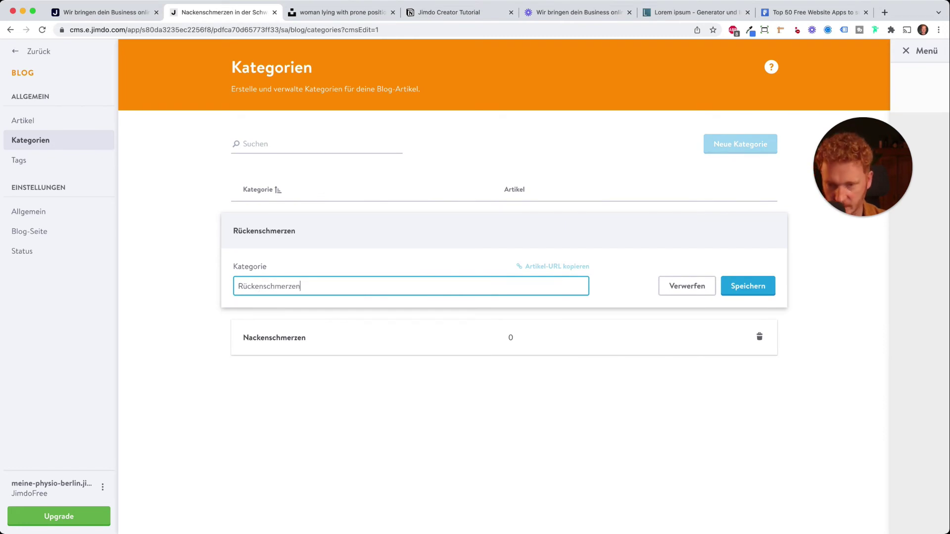
pyautogui.click(756, 287)
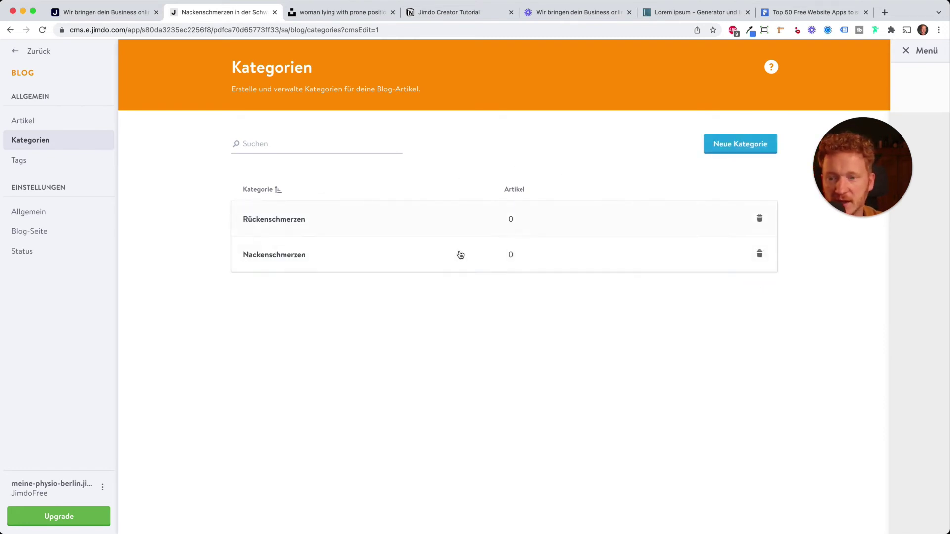
# View the blog's tag overview and return to the category list
pyautogui.click(39, 159)
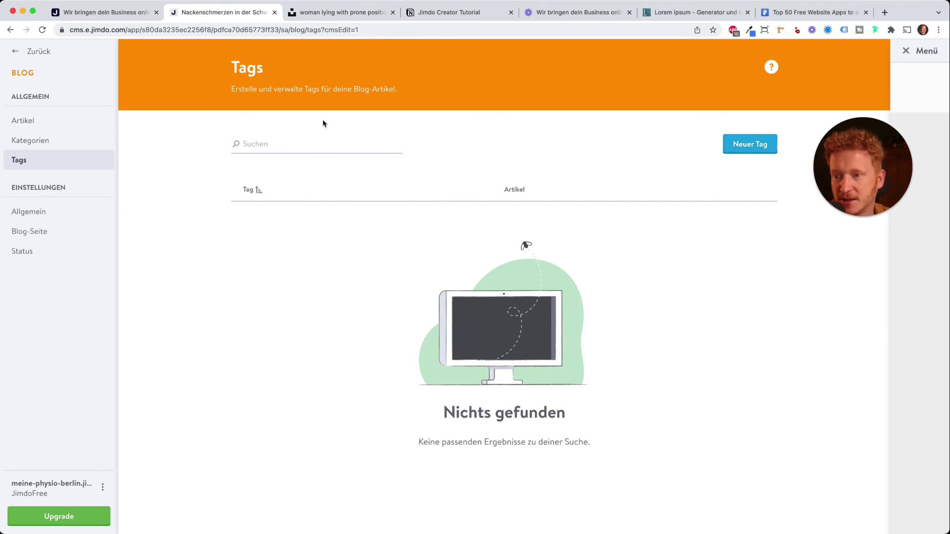
pyautogui.click(57, 146)
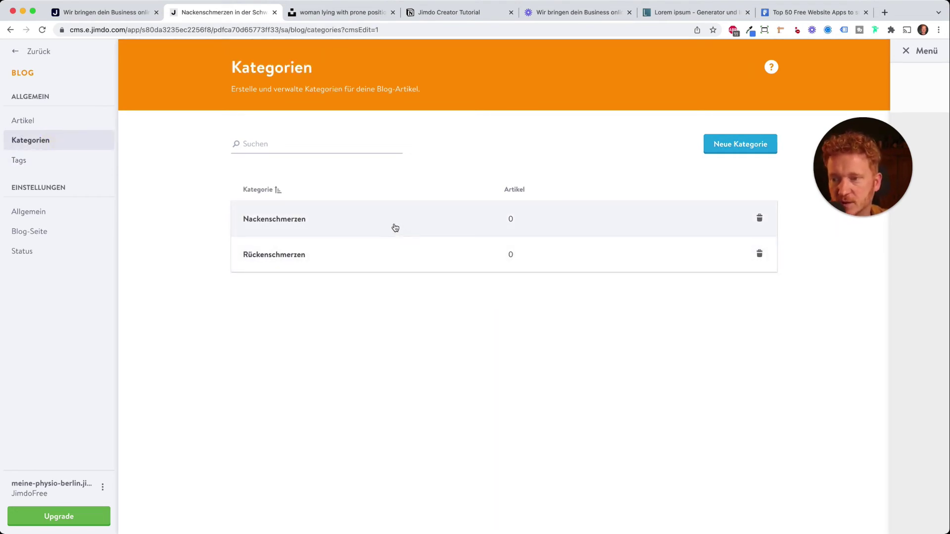
# Assign the article "Nackenschmerzen in der Schwangerschaft" to the category Nackenschmerzen, set it to published and save
pyautogui.click(59, 124)
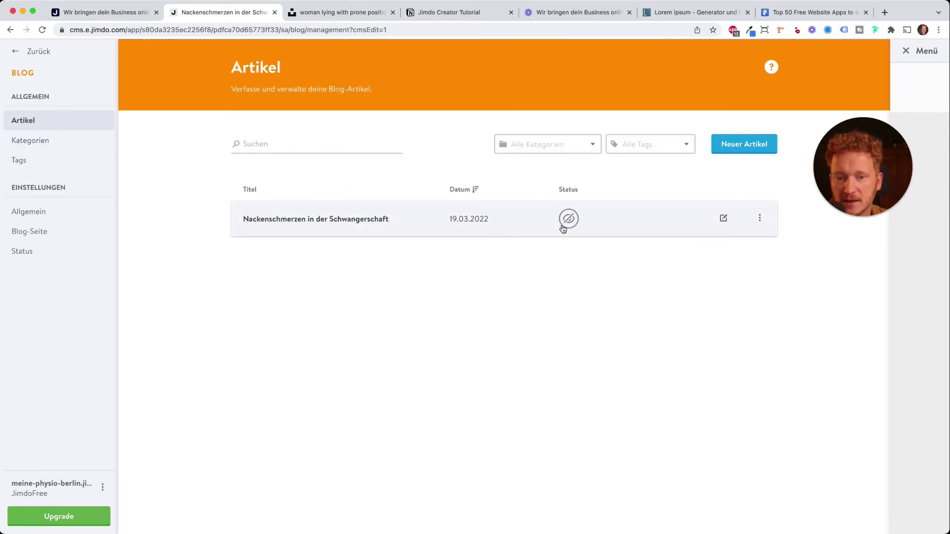
pyautogui.click(760, 218)
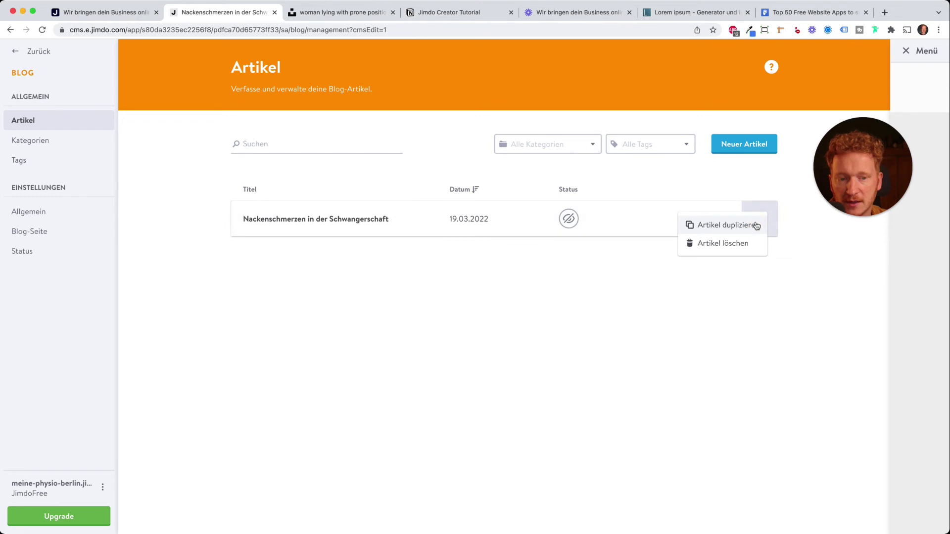
pyautogui.click(601, 218)
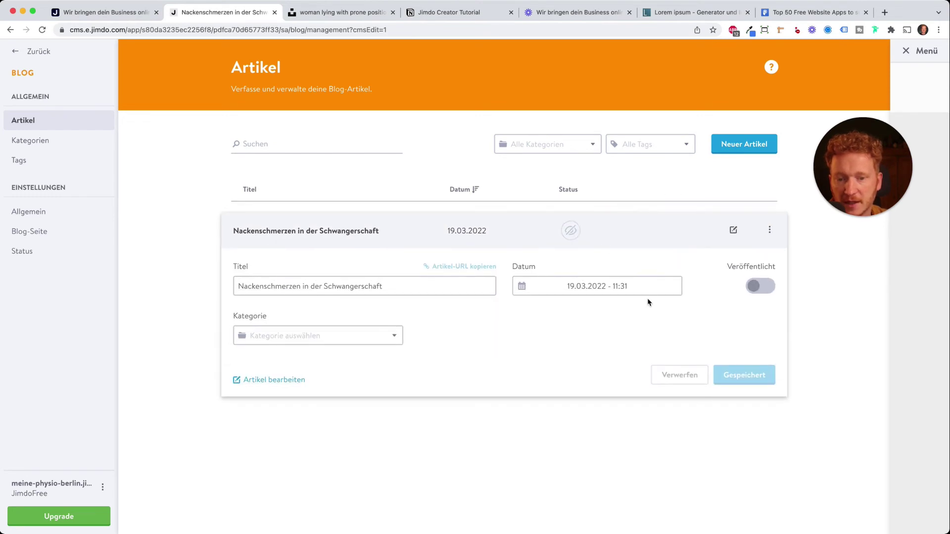
pyautogui.click(349, 338)
pyautogui.click(302, 357)
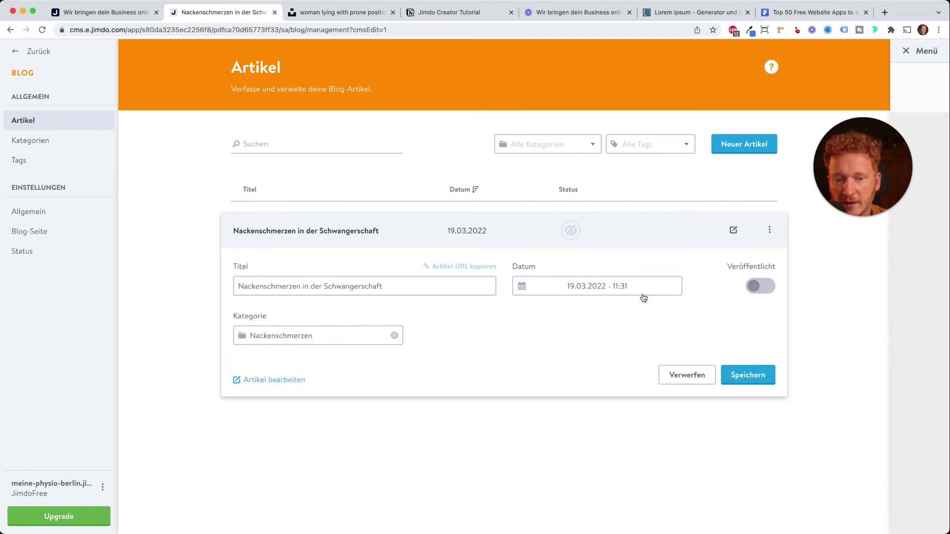
pyautogui.click(769, 291)
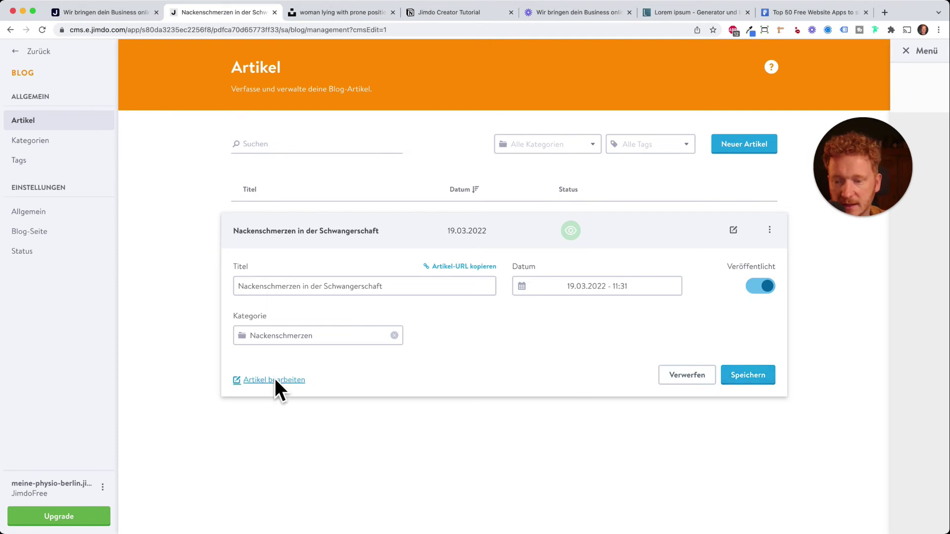
pyautogui.click(753, 382)
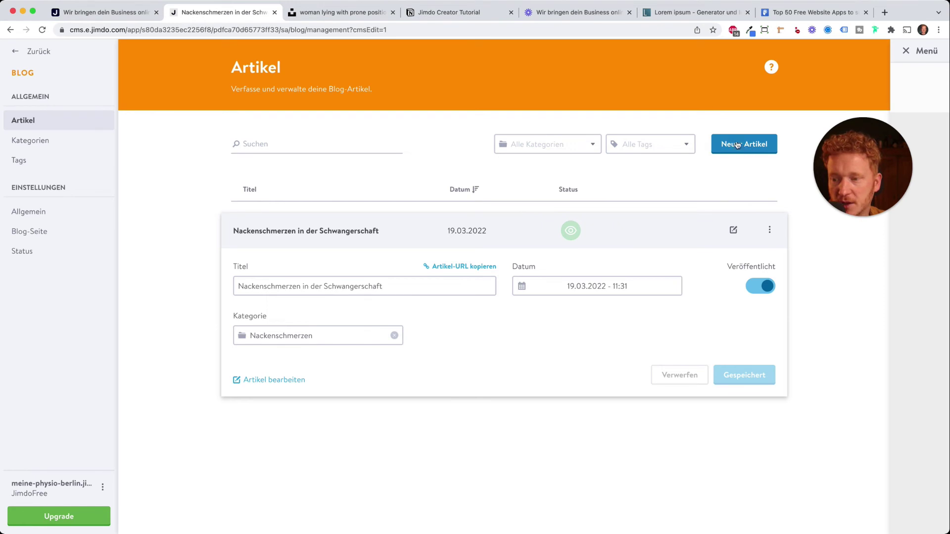
# In the blog's general settings, switch off the date display and enable comments for new articles
pyautogui.click(39, 213)
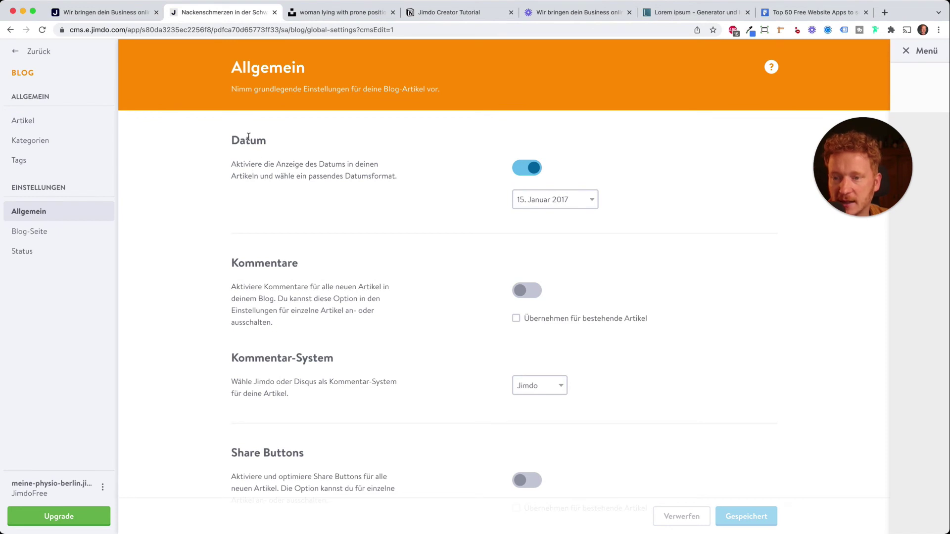
pyautogui.click(537, 171)
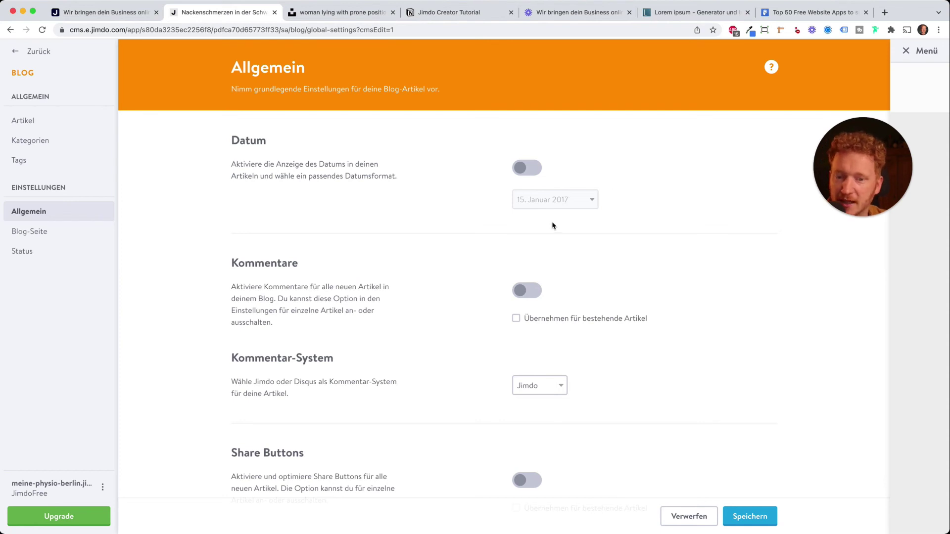
pyautogui.scroll(-1, 575, 232)
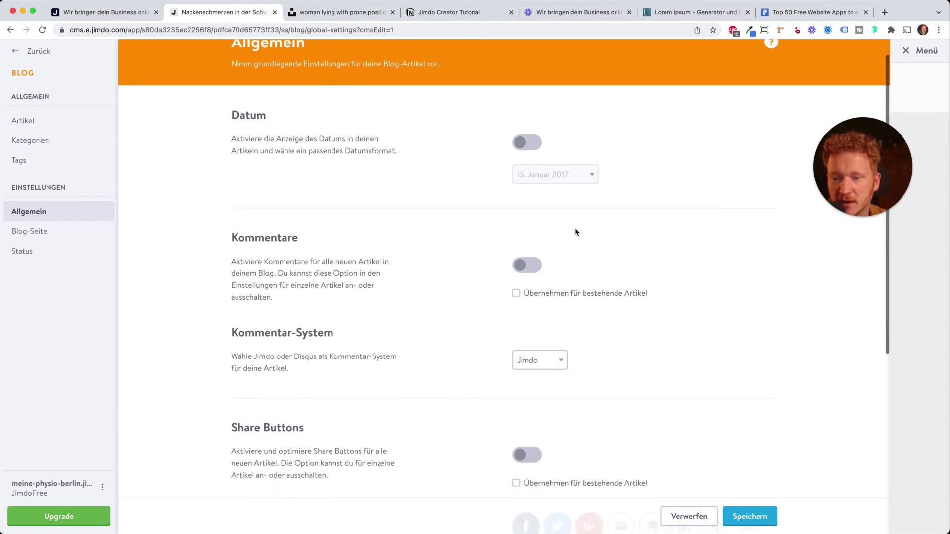
pyautogui.click(527, 268)
# Enable share buttons for new articles, add LinkedIn and Xing to the selected networks, and save the general blog settings
pyautogui.scroll(-4, 620, 295)
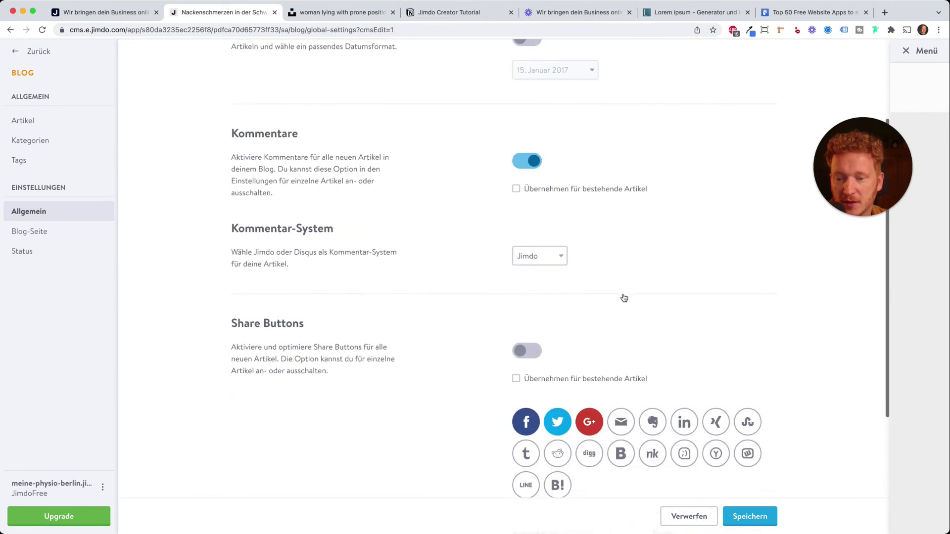
pyautogui.scroll(-4, 610, 295)
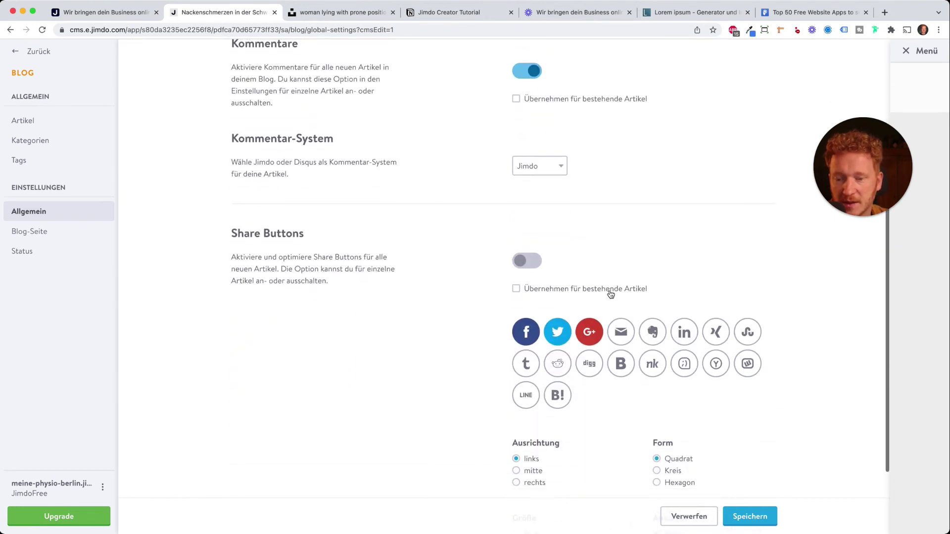
pyautogui.click(522, 261)
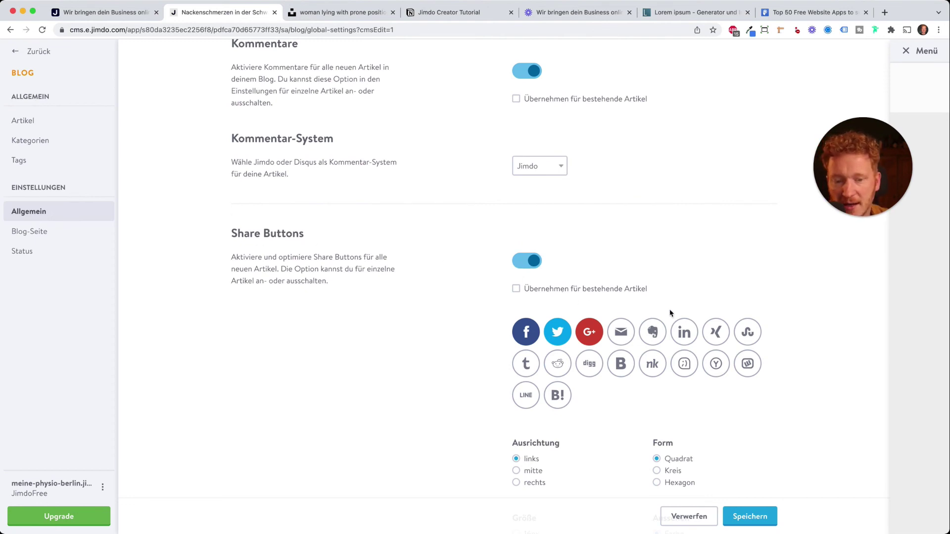
pyautogui.click(684, 332)
pyautogui.click(716, 332)
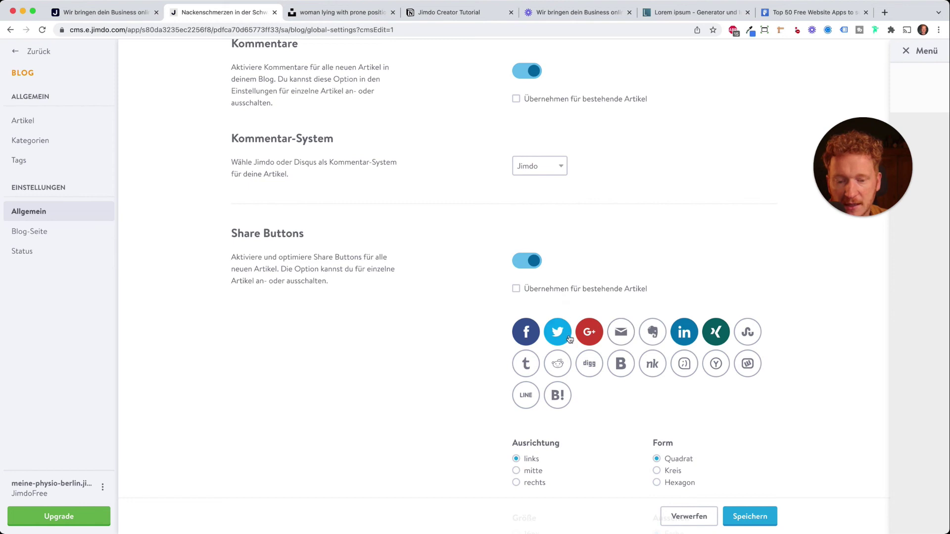
pyautogui.scroll(-3, 682, 345)
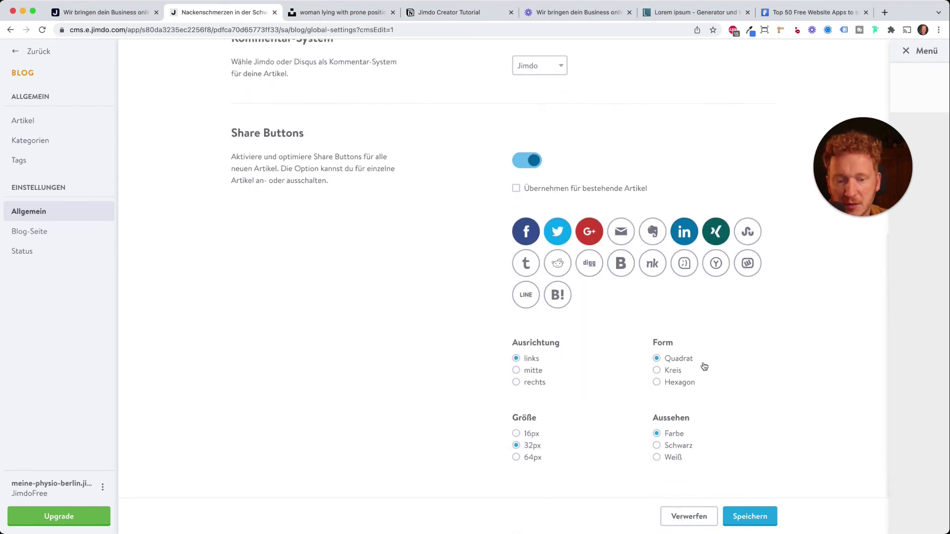
pyautogui.click(761, 514)
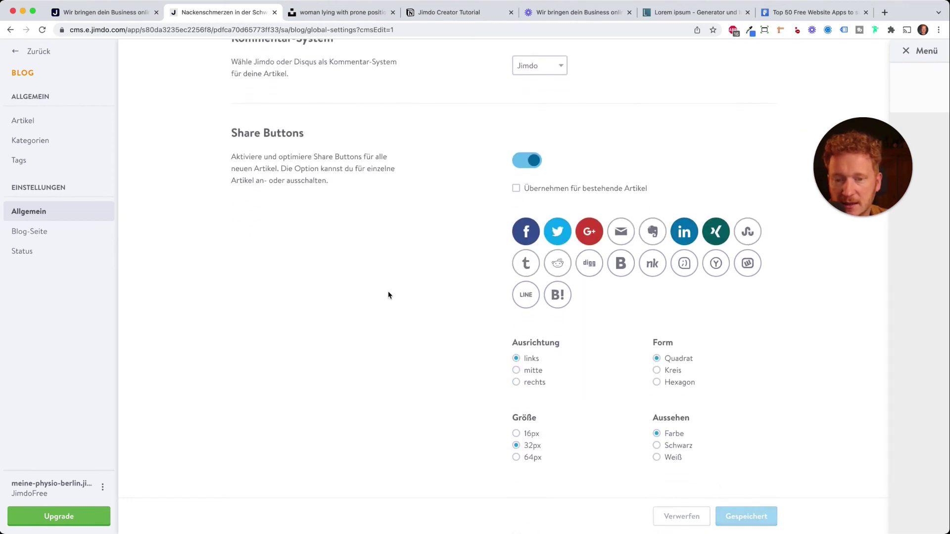
pyautogui.scroll(3, 390, 300)
pyautogui.scroll(3, 390, 299)
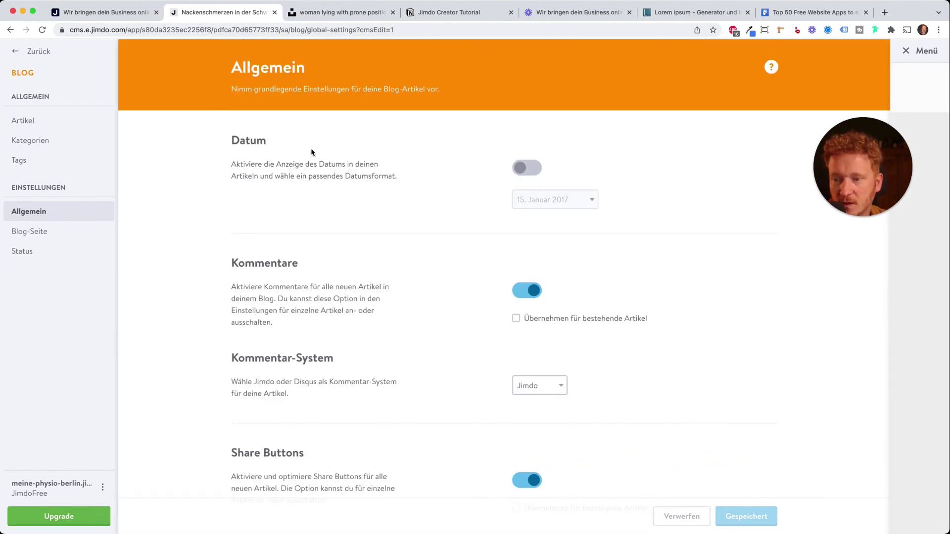
# Review the blog page's layout, try the Spalten option, and save the page with the Zeilen layout
pyautogui.click(53, 237)
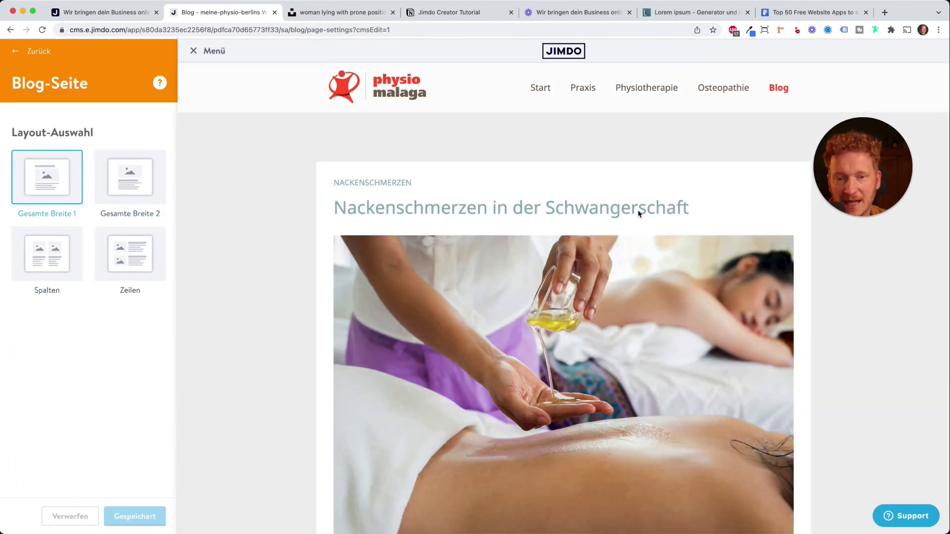
pyautogui.moveTo(767, 94)
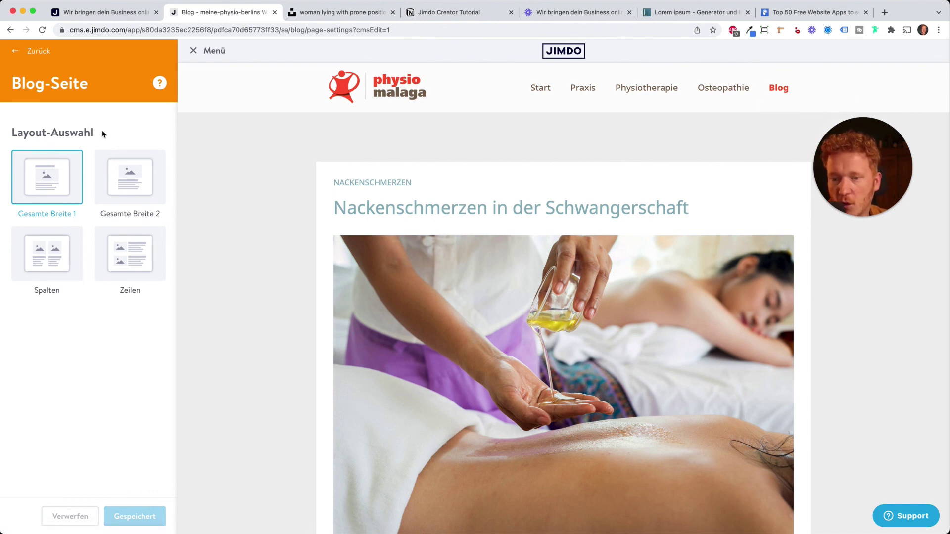
pyautogui.scroll(-8, 470, 285)
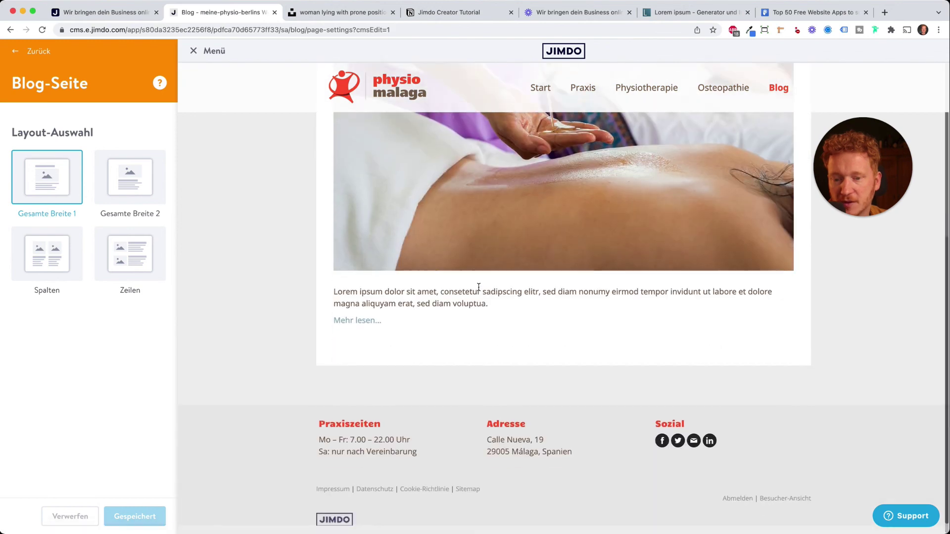
pyautogui.scroll(8, 478, 287)
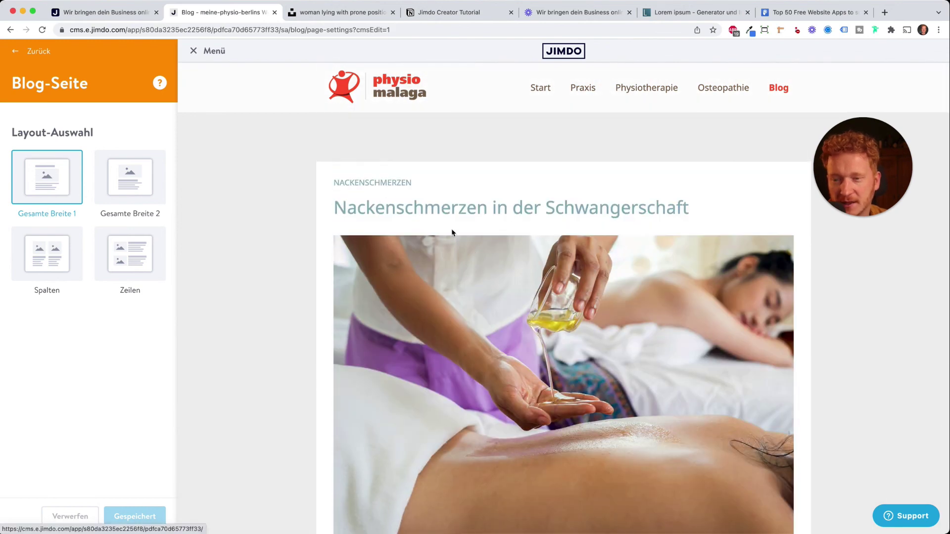
pyautogui.scroll(-3, 485, 251)
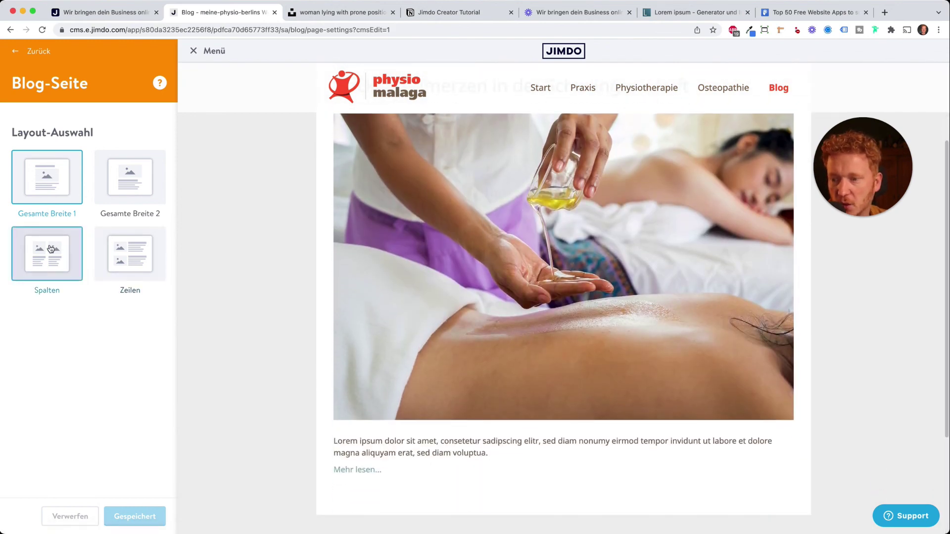
pyautogui.click(51, 249)
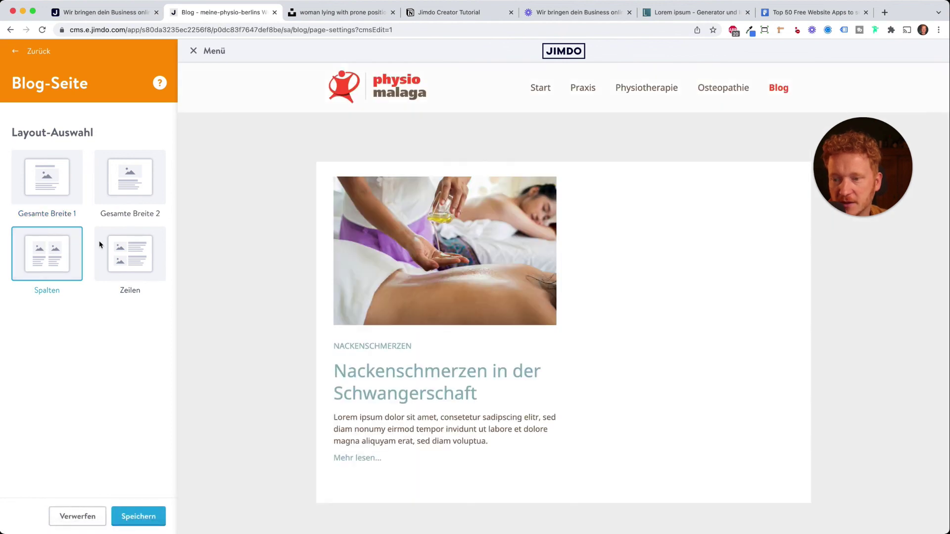
pyautogui.click(138, 258)
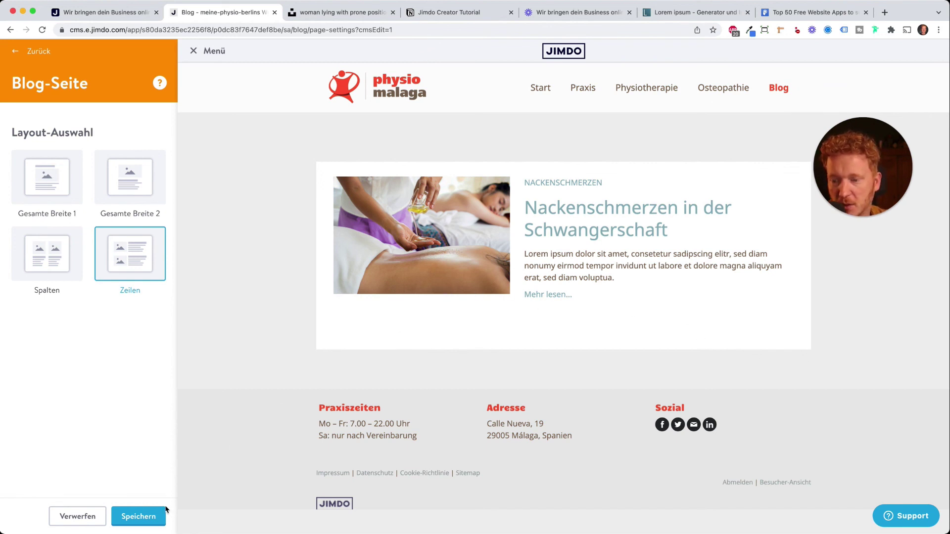
pyautogui.click(139, 517)
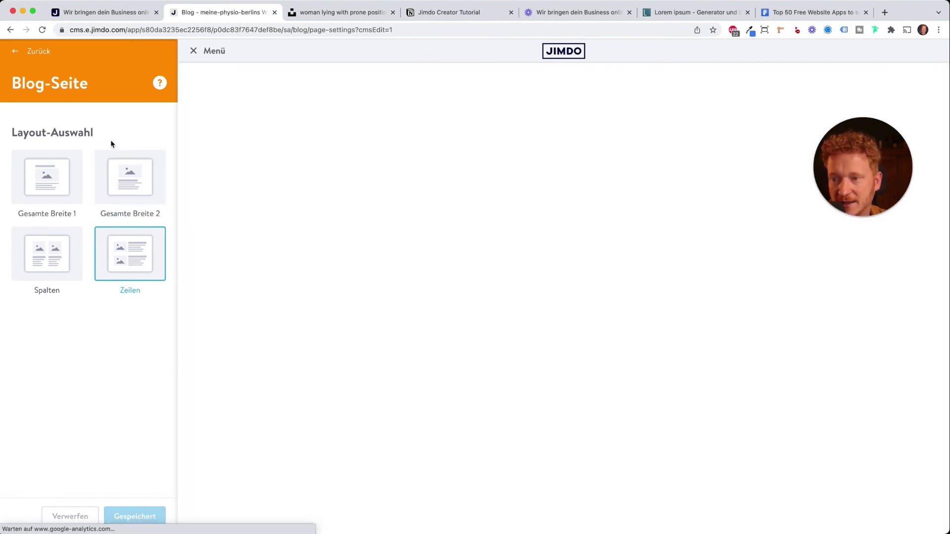
# Leave the blog administration and return to the website's Blog page in the editor
pyautogui.click(37, 51)
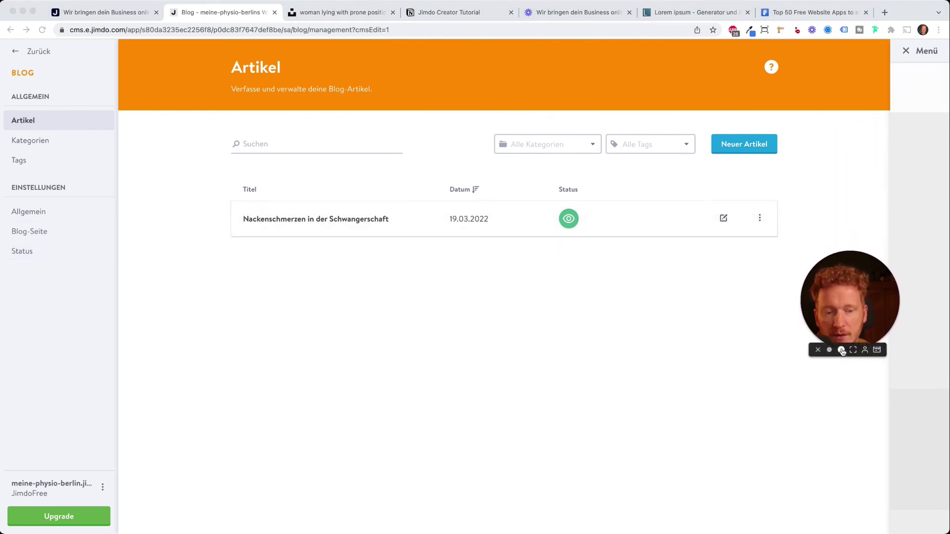
pyautogui.click(841, 348)
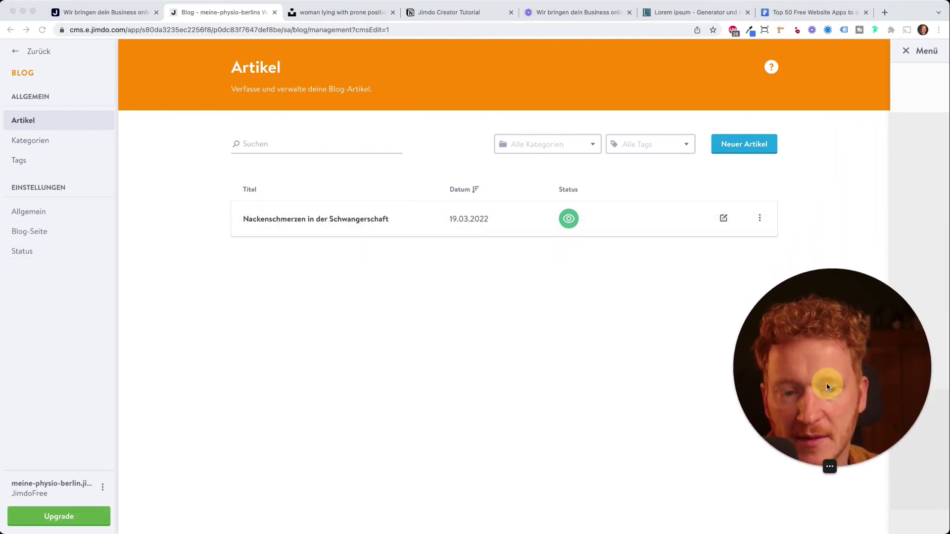
pyautogui.click(38, 53)
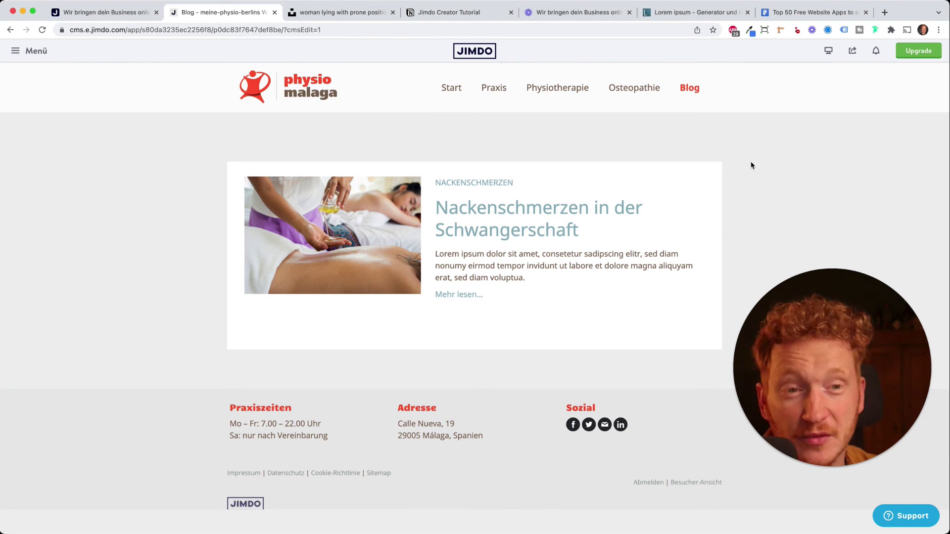
# Open the website's upgrade options and compare the prices and features of the JimdoBusiness and JimdoPro plans
pyautogui.click(925, 52)
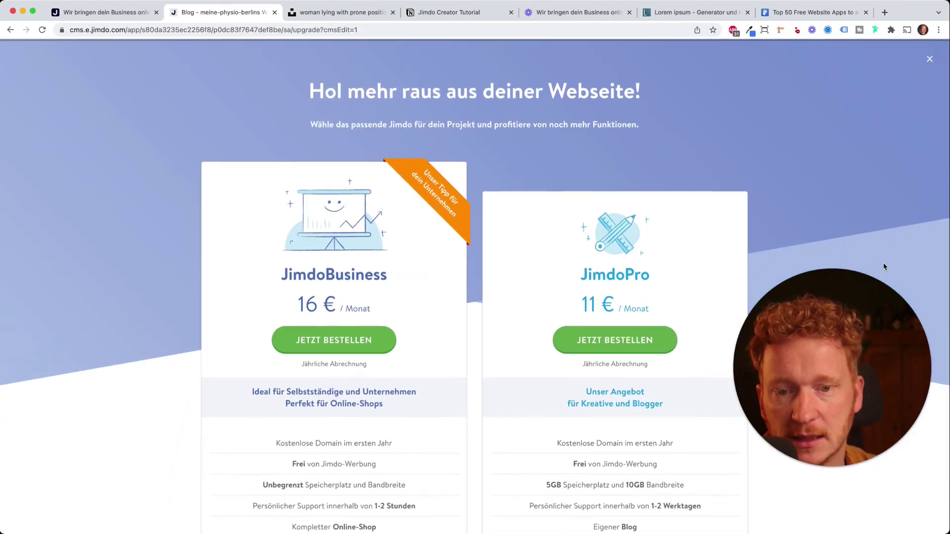
pyautogui.moveTo(870, 280); pyautogui.dragTo(873, 127)
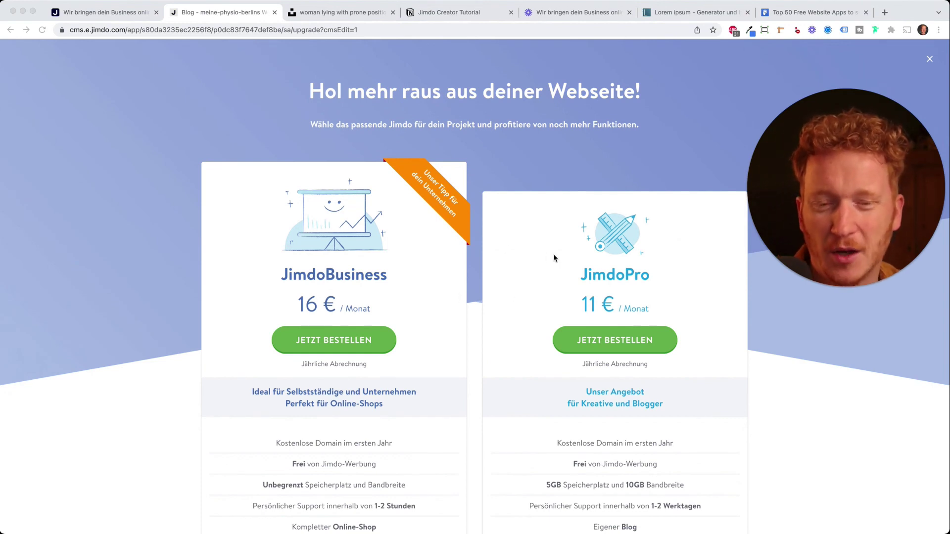
pyautogui.scroll(-2, 553, 258)
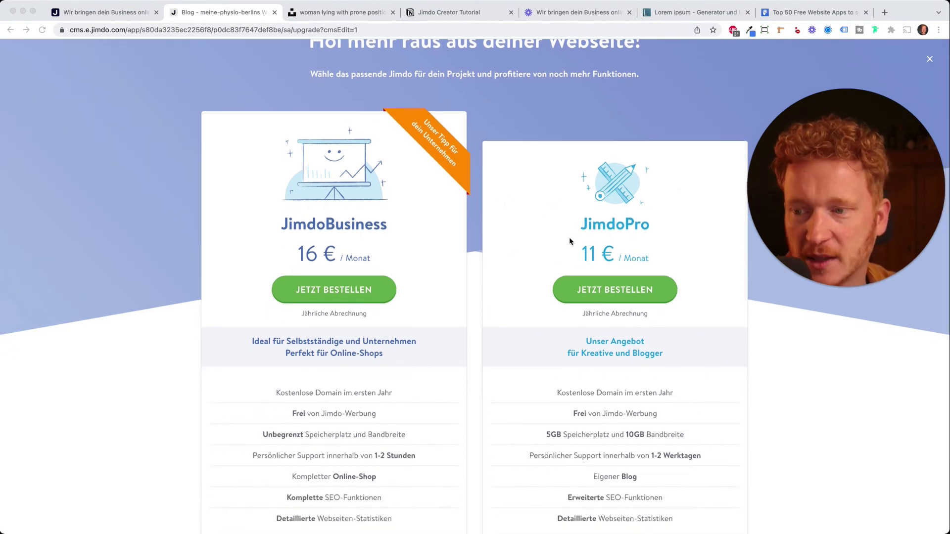
pyautogui.scroll(-4, 569, 236)
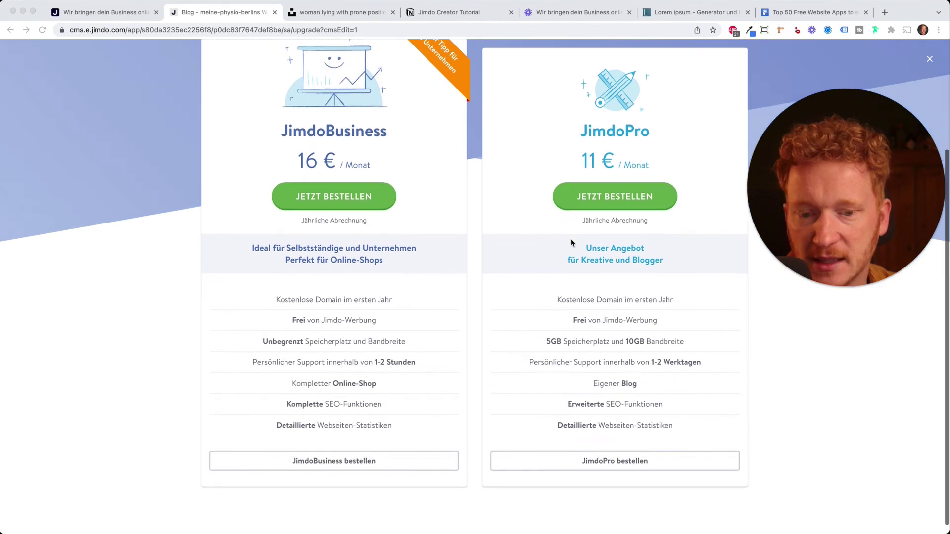
# Open the JimdoPro order checkout and review its contract terms, cost breakdown, voucher option and billing address form
pyautogui.click(624, 202)
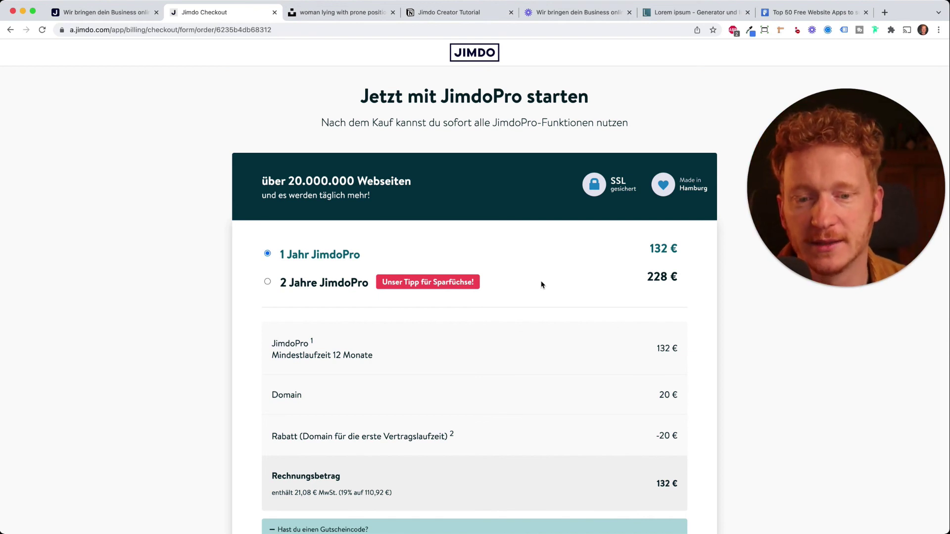
pyautogui.scroll(-1, 543, 284)
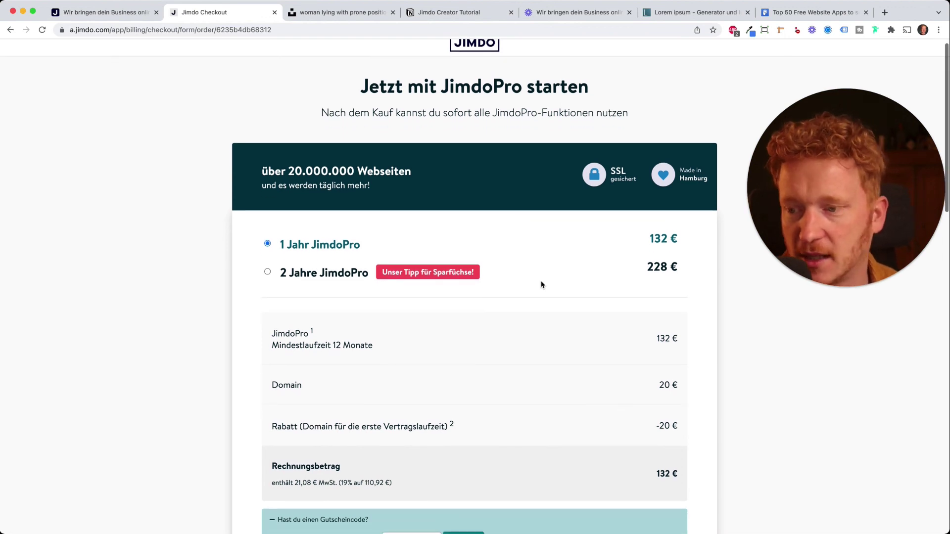
pyautogui.scroll(-10, 552, 281)
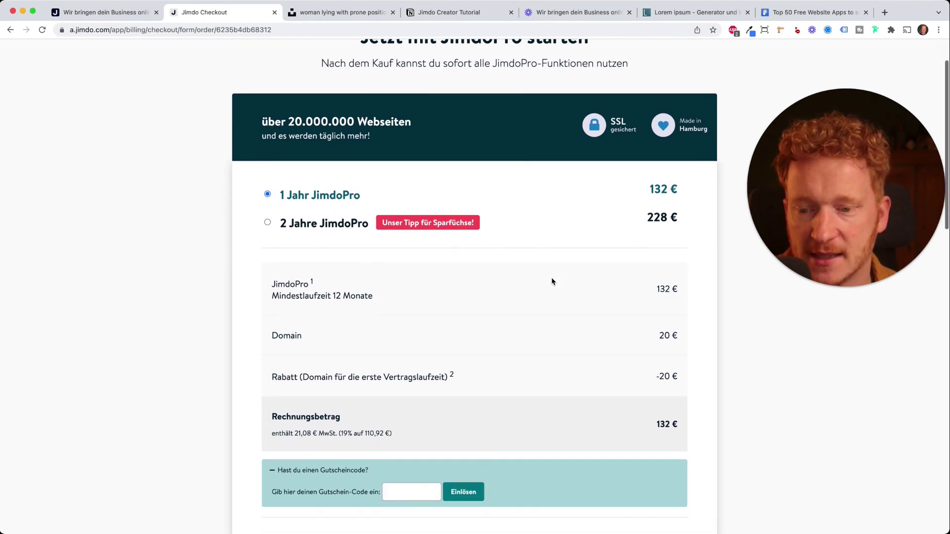
pyautogui.scroll(-9, 552, 281)
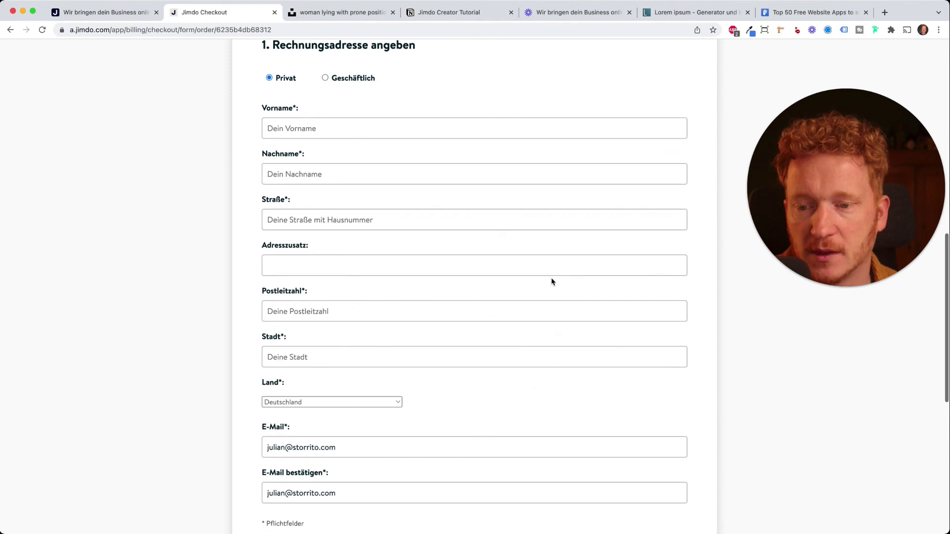
pyautogui.scroll(18, 383, 268)
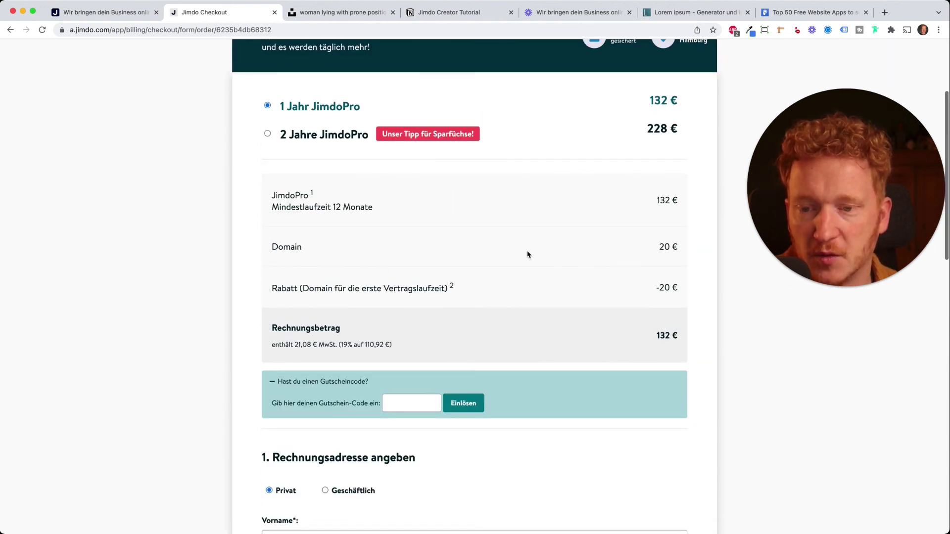
pyautogui.scroll(3, 528, 255)
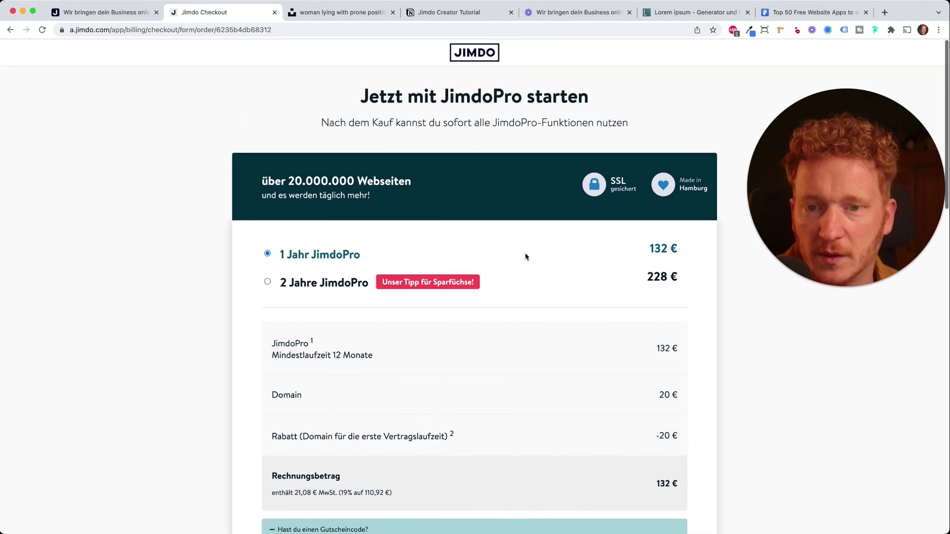